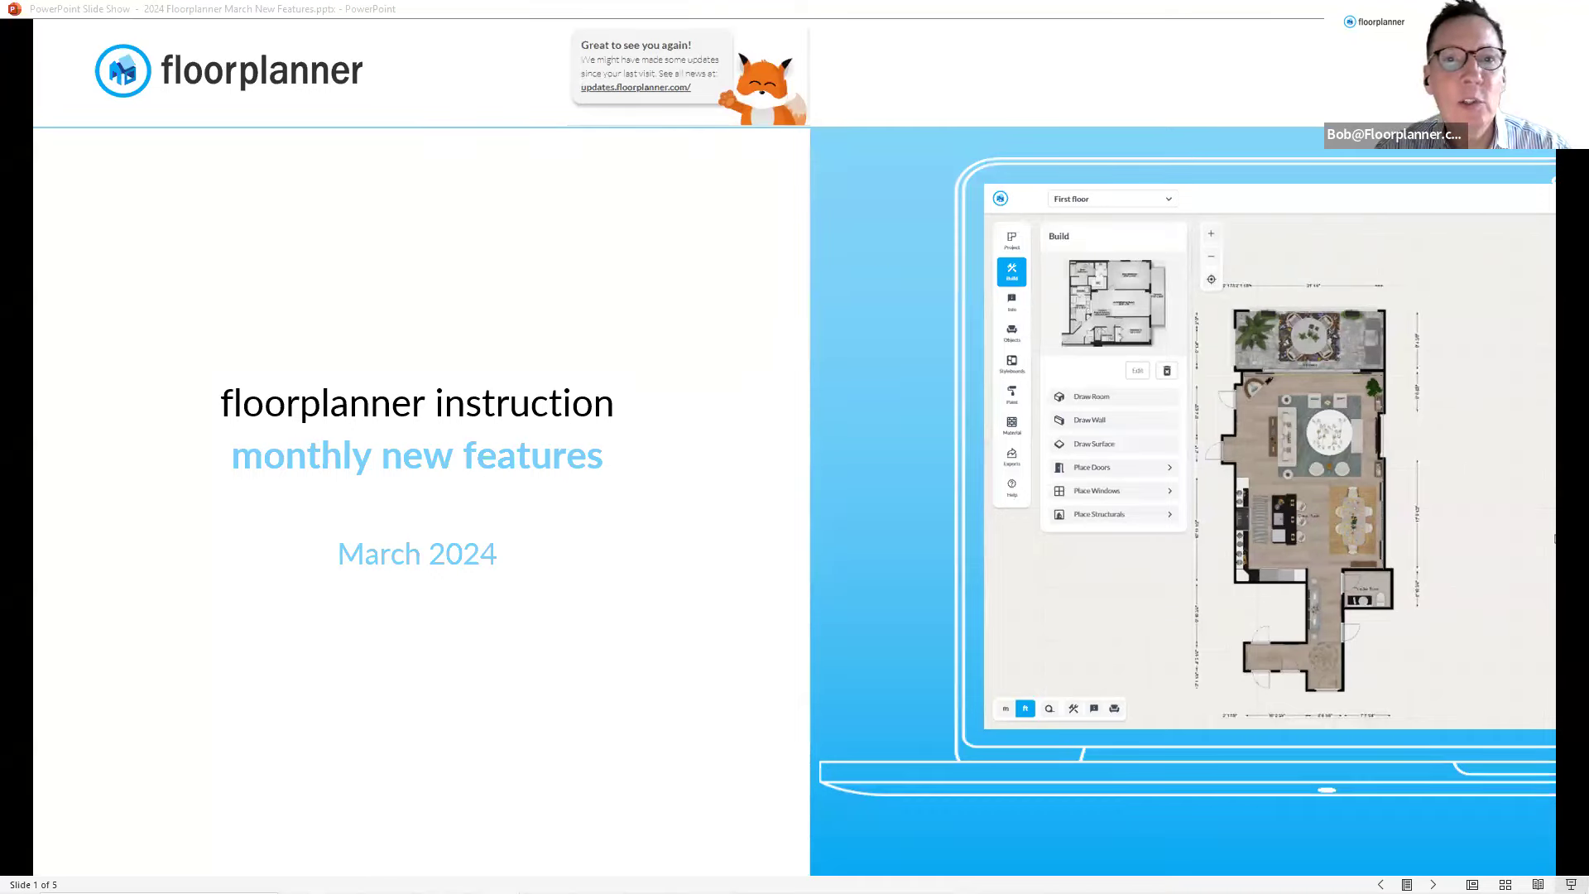
Step: Switch to Floorplanner in the browser and open the full list of new features from the dashboard
{"action": "key", "text": "alt+Tab"}
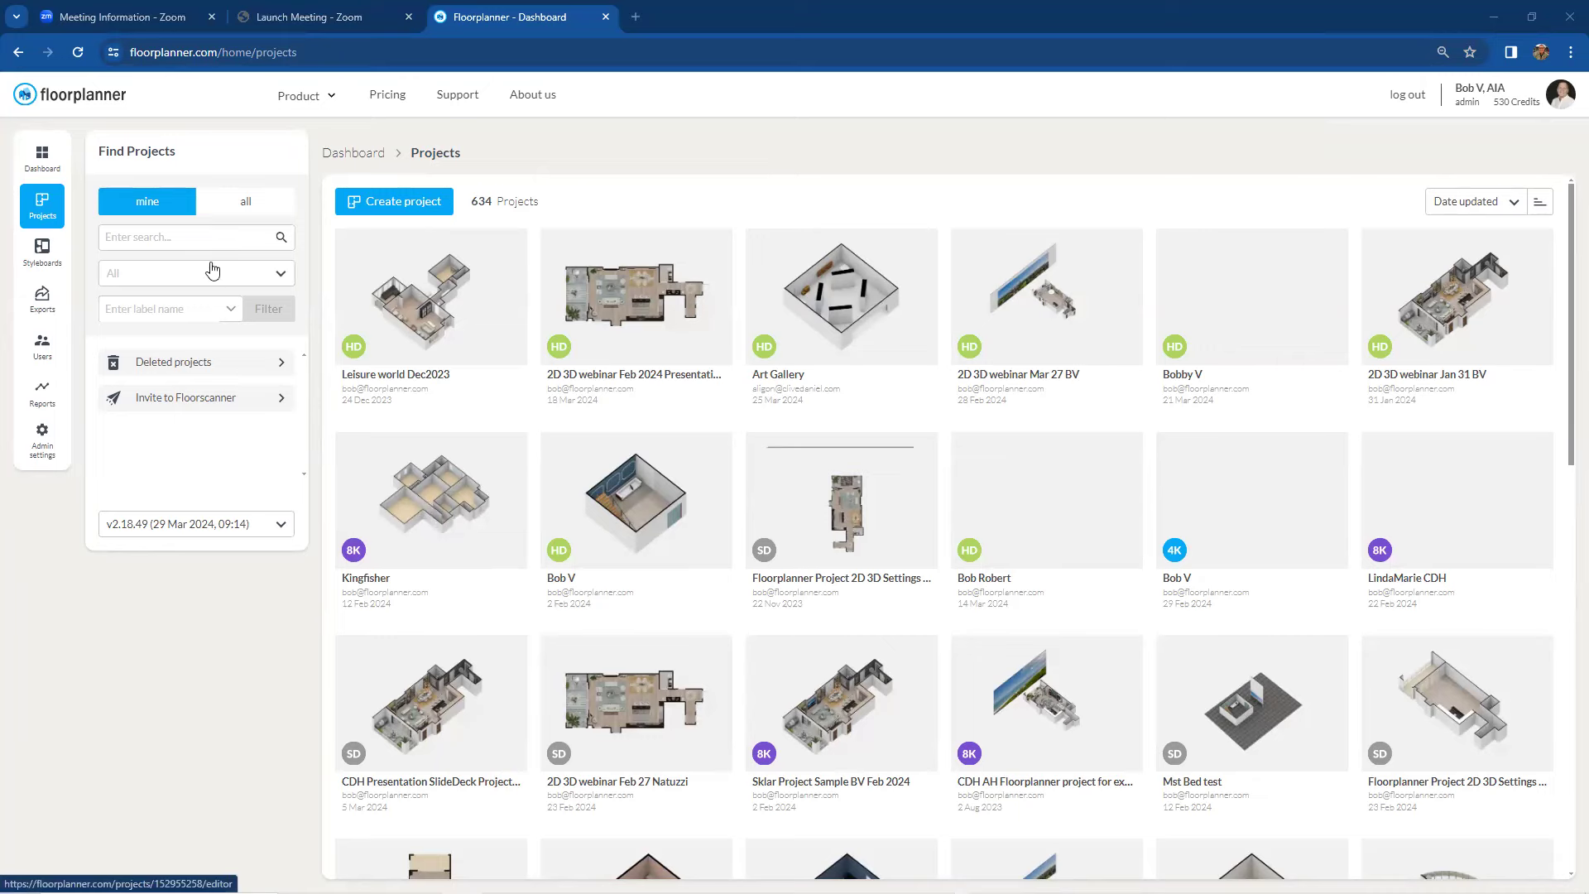
{"action": "left_click", "coordinate": [48, 169]}
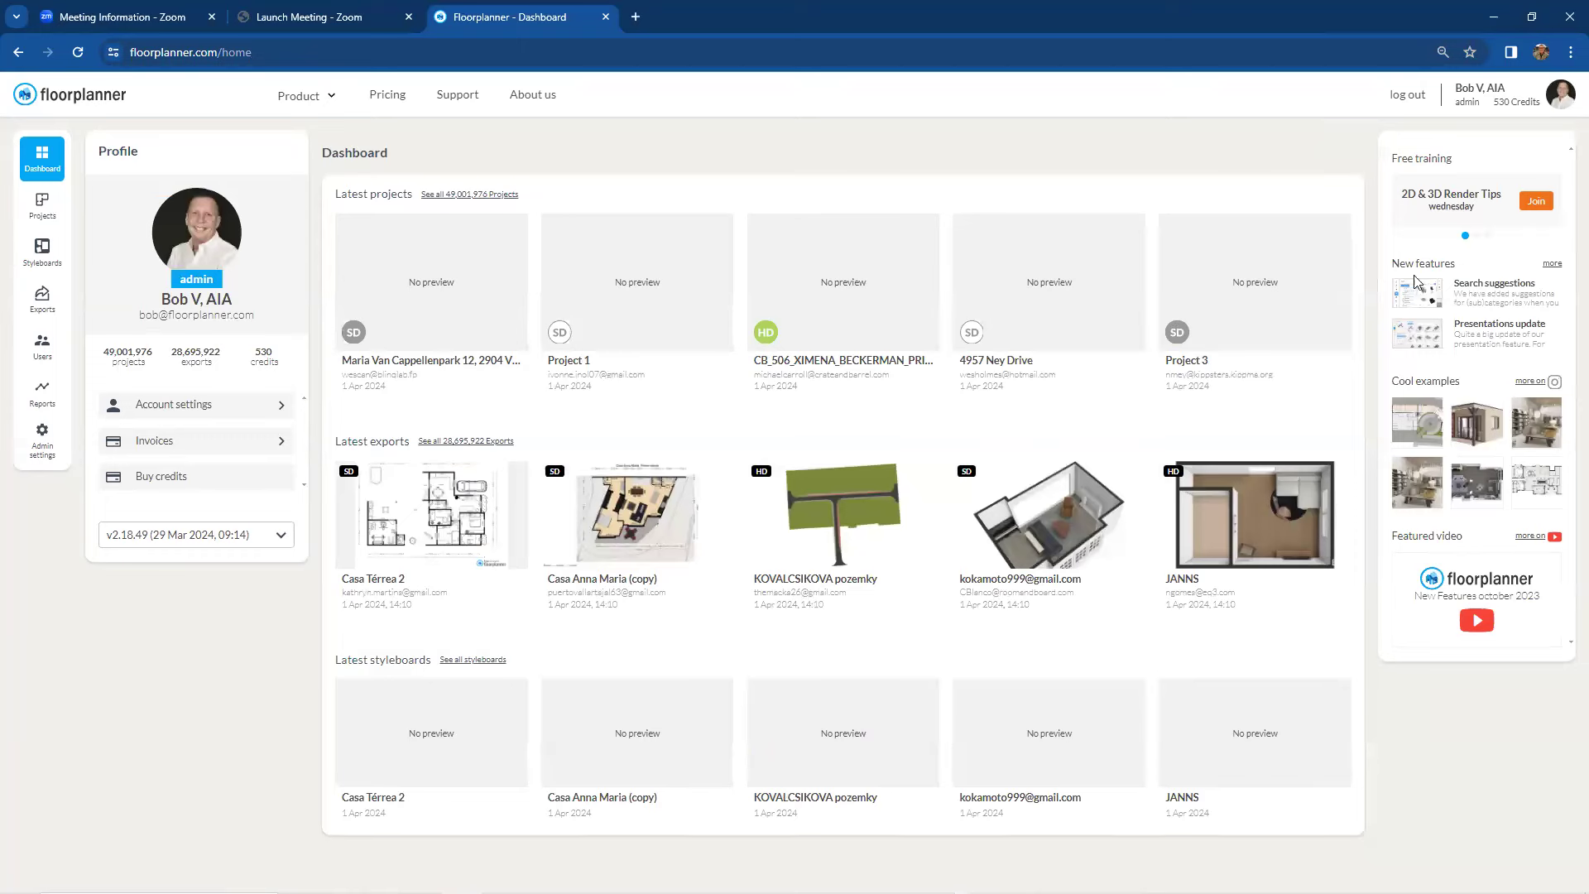
{"action": "left_click", "coordinate": [1553, 263]}
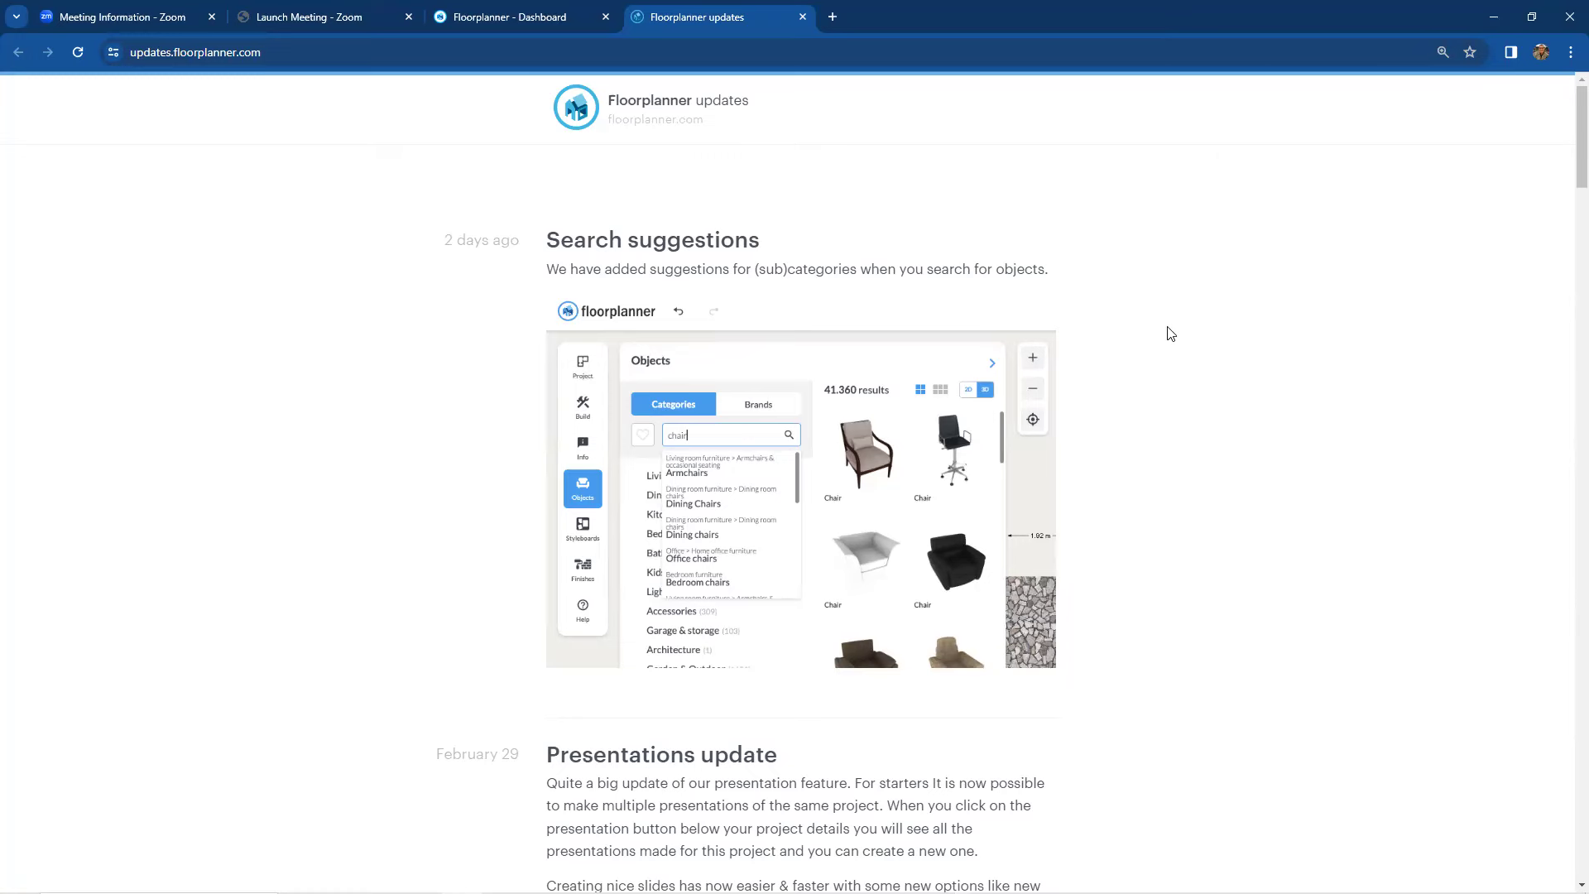
Step: Look through the Floorplanner updates from Search suggestions down to the December 2023 entry on restoring deleted designs
{"action": "scroll", "coordinate": [1119, 365], "scroll_direction": "down", "scroll_amount": 3}
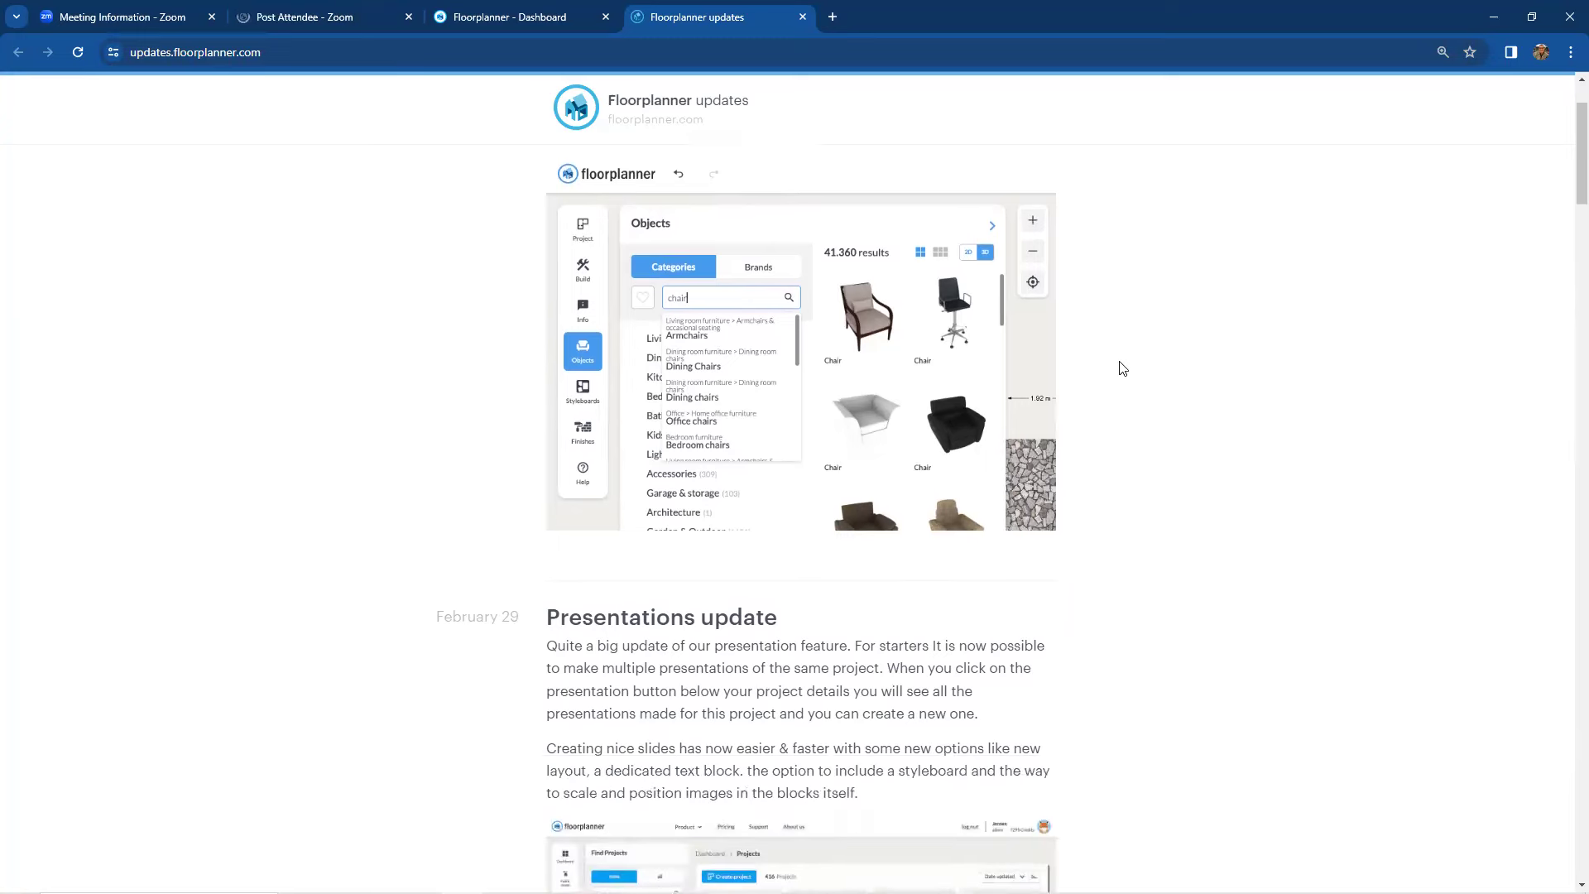
{"action": "scroll", "coordinate": [1123, 367], "scroll_direction": "down", "scroll_amount": 7}
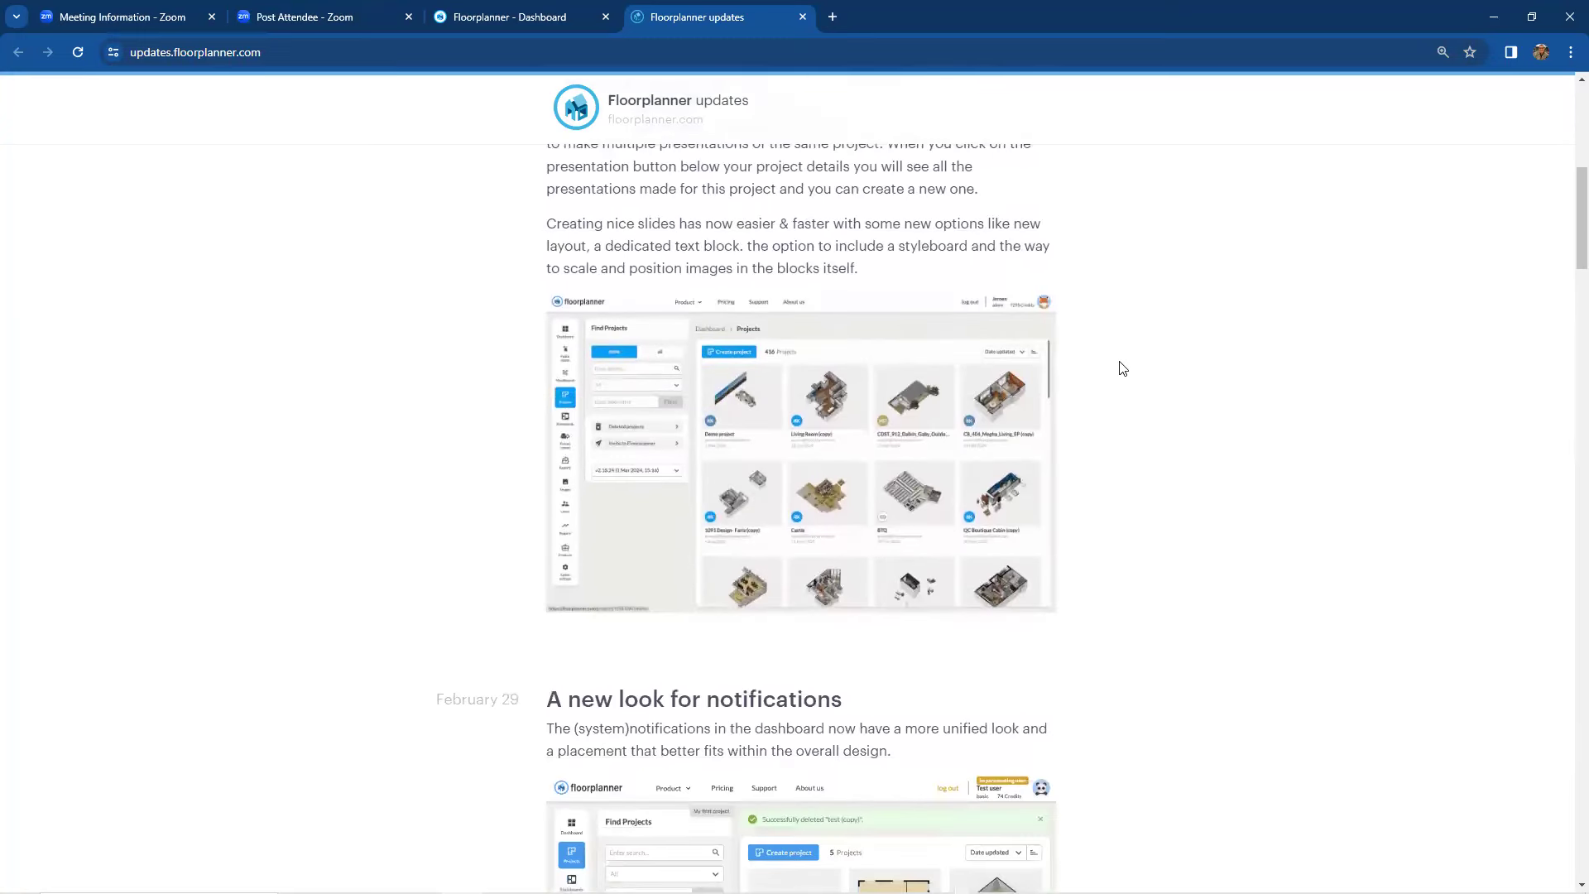
{"action": "scroll", "coordinate": [1122, 367], "scroll_direction": "down", "scroll_amount": 8}
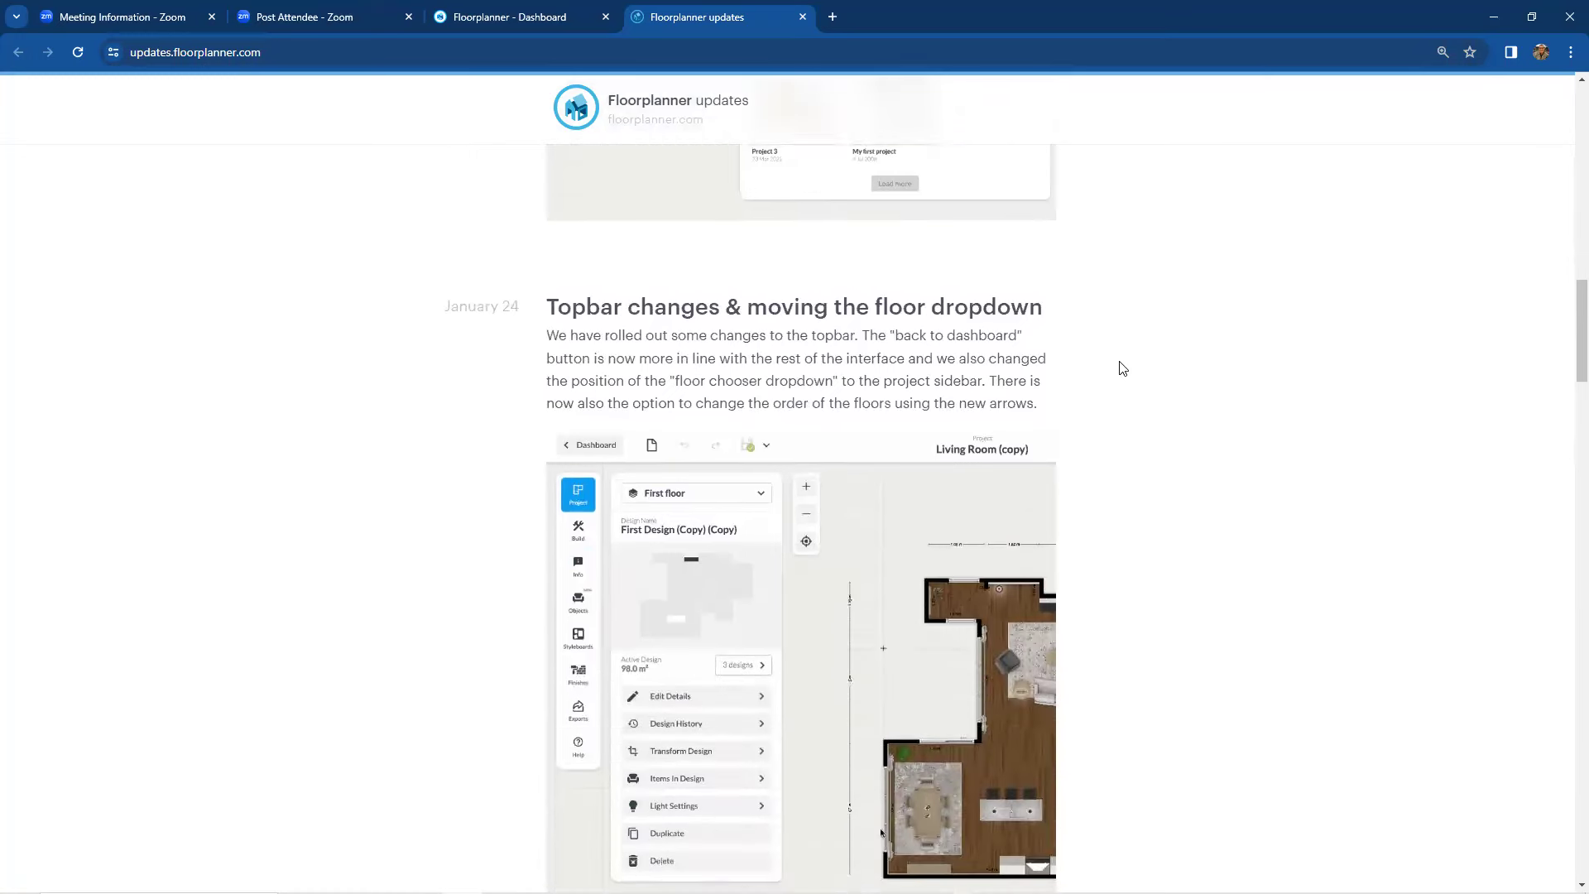
{"action": "scroll", "coordinate": [1122, 368], "scroll_direction": "down", "scroll_amount": 11}
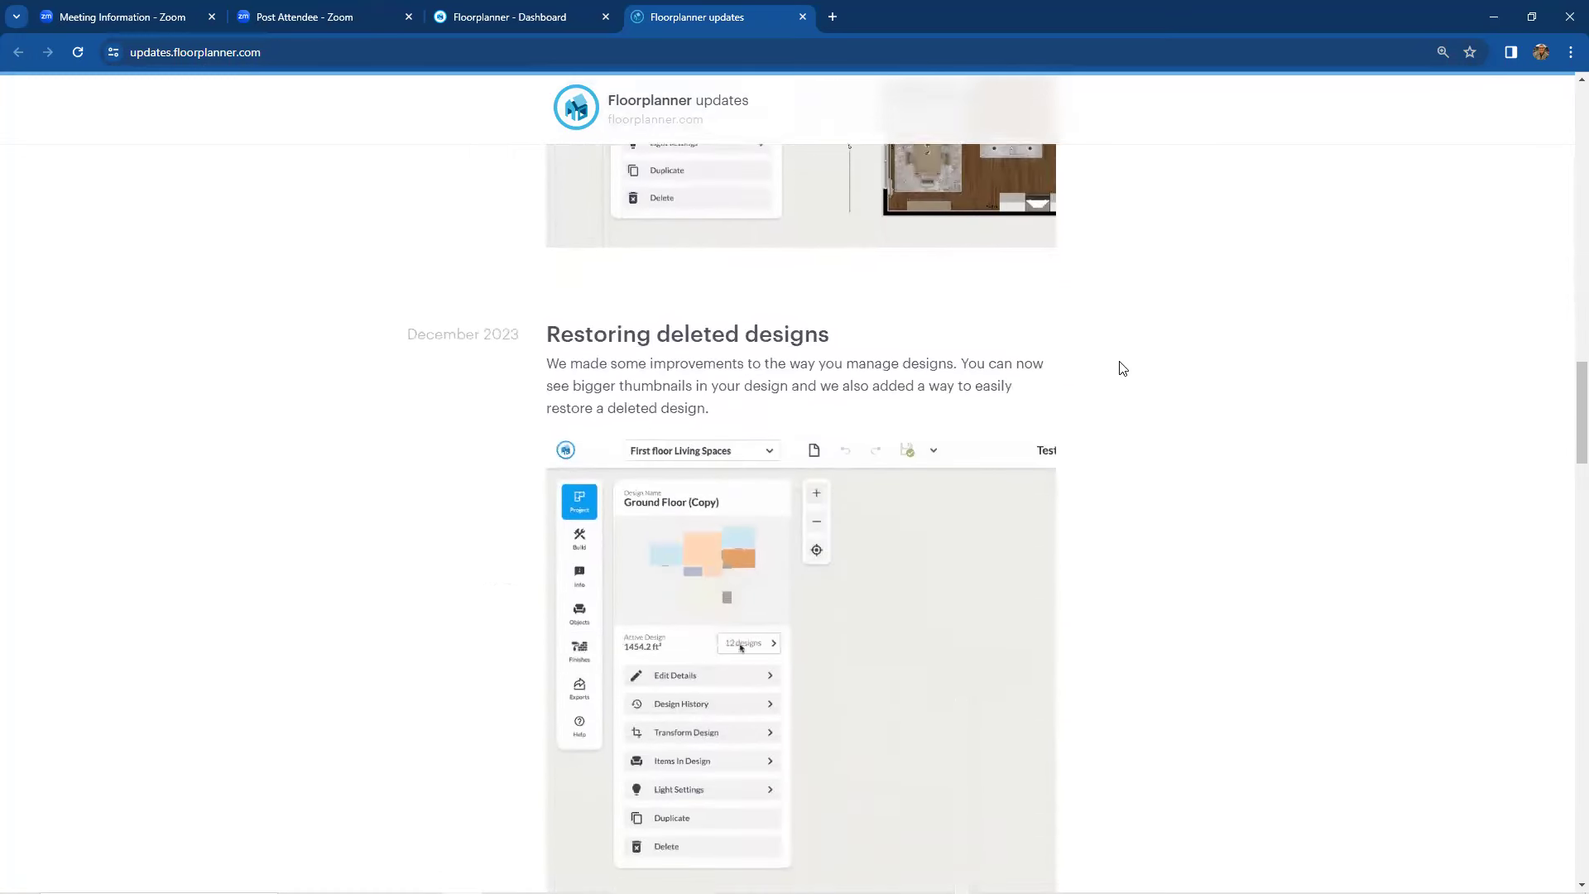
{"action": "scroll", "coordinate": [1122, 367], "scroll_direction": "down", "scroll_amount": 5}
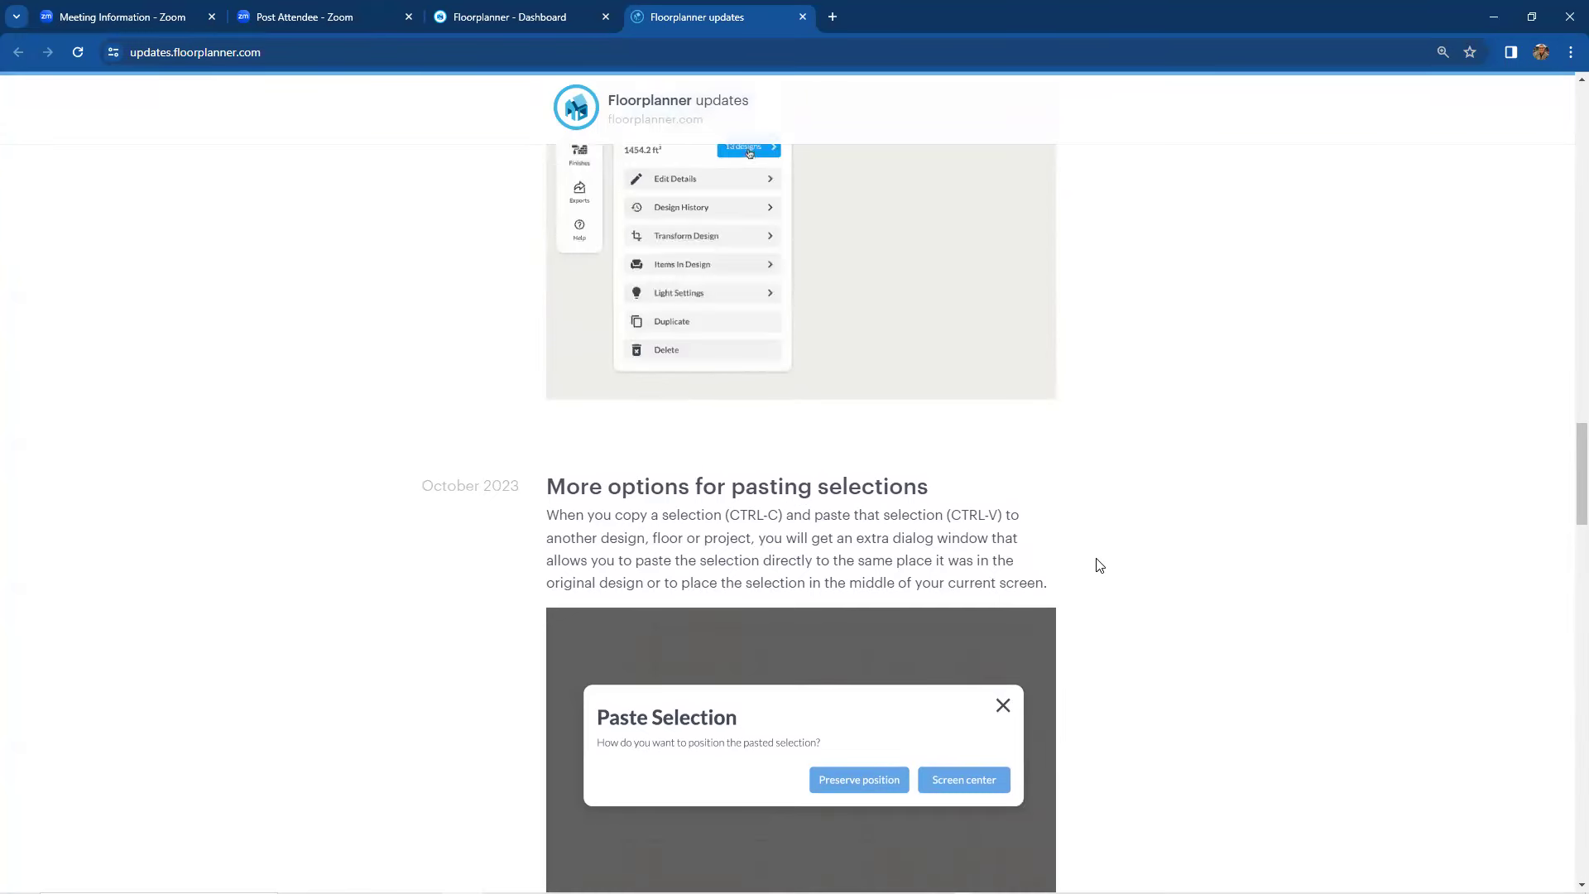
{"action": "scroll", "coordinate": [1100, 565], "scroll_direction": "up", "scroll_amount": 4}
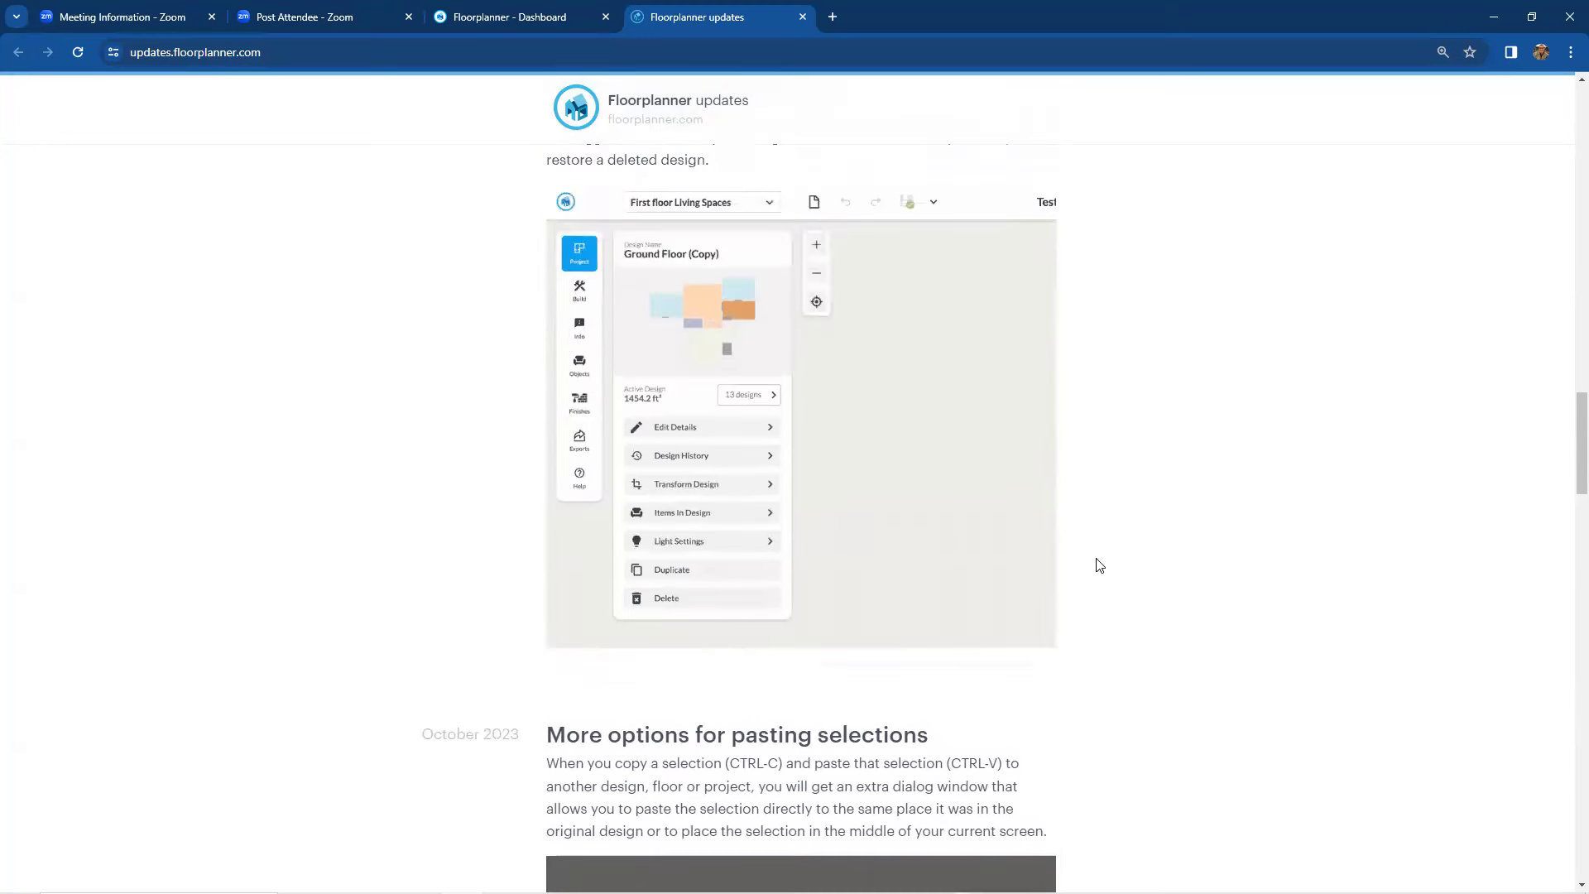
{"action": "scroll", "coordinate": [1100, 565], "scroll_direction": "up", "scroll_amount": 1}
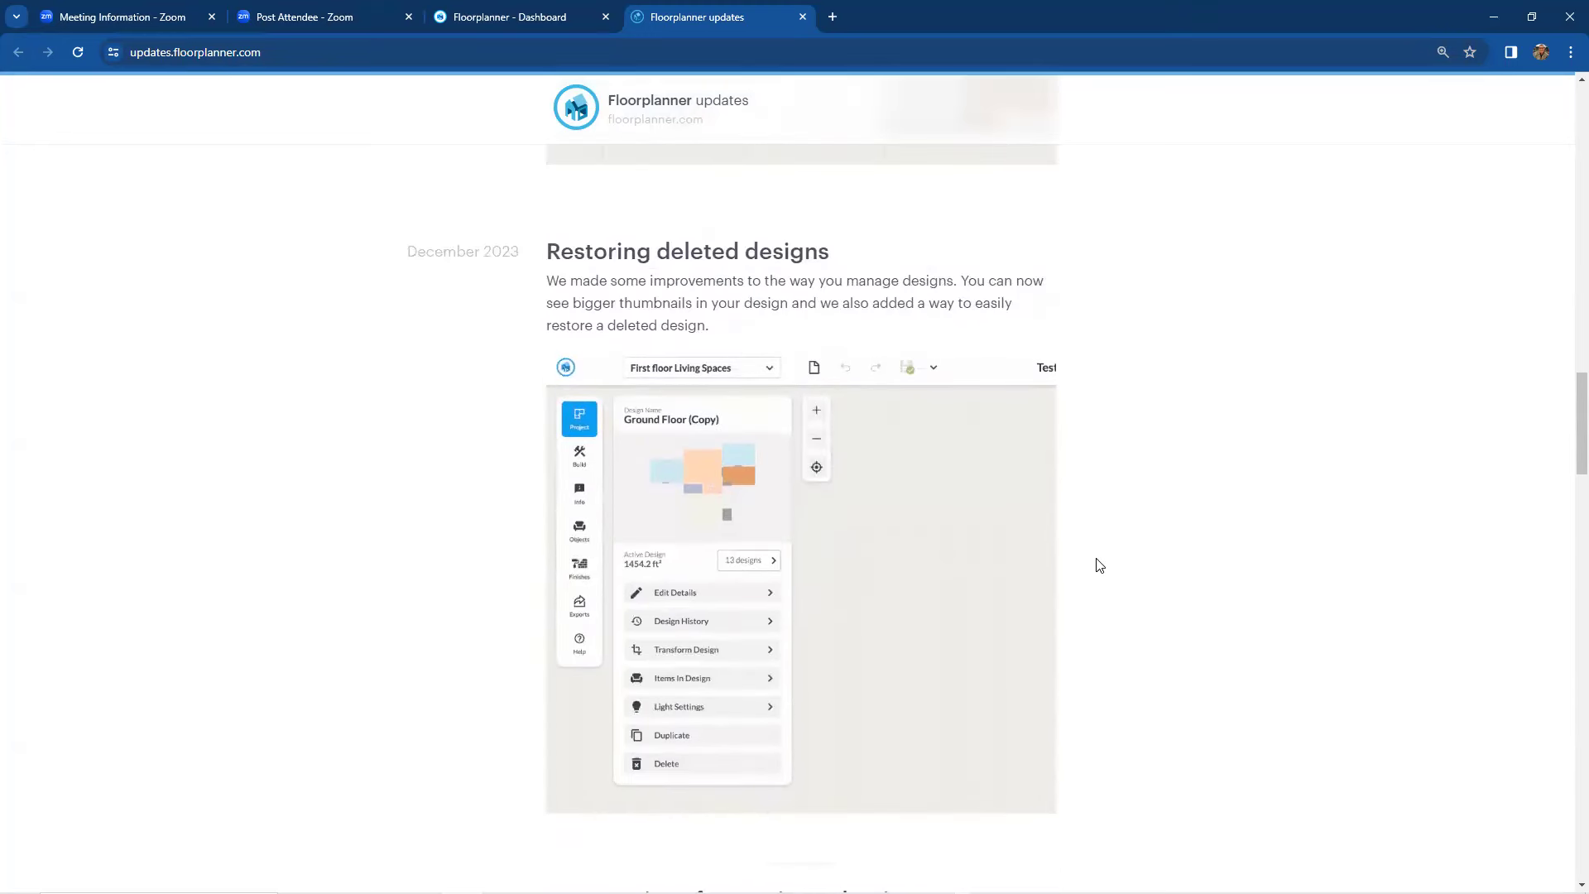
{"action": "scroll", "coordinate": [1099, 566], "scroll_direction": "down", "scroll_amount": 1}
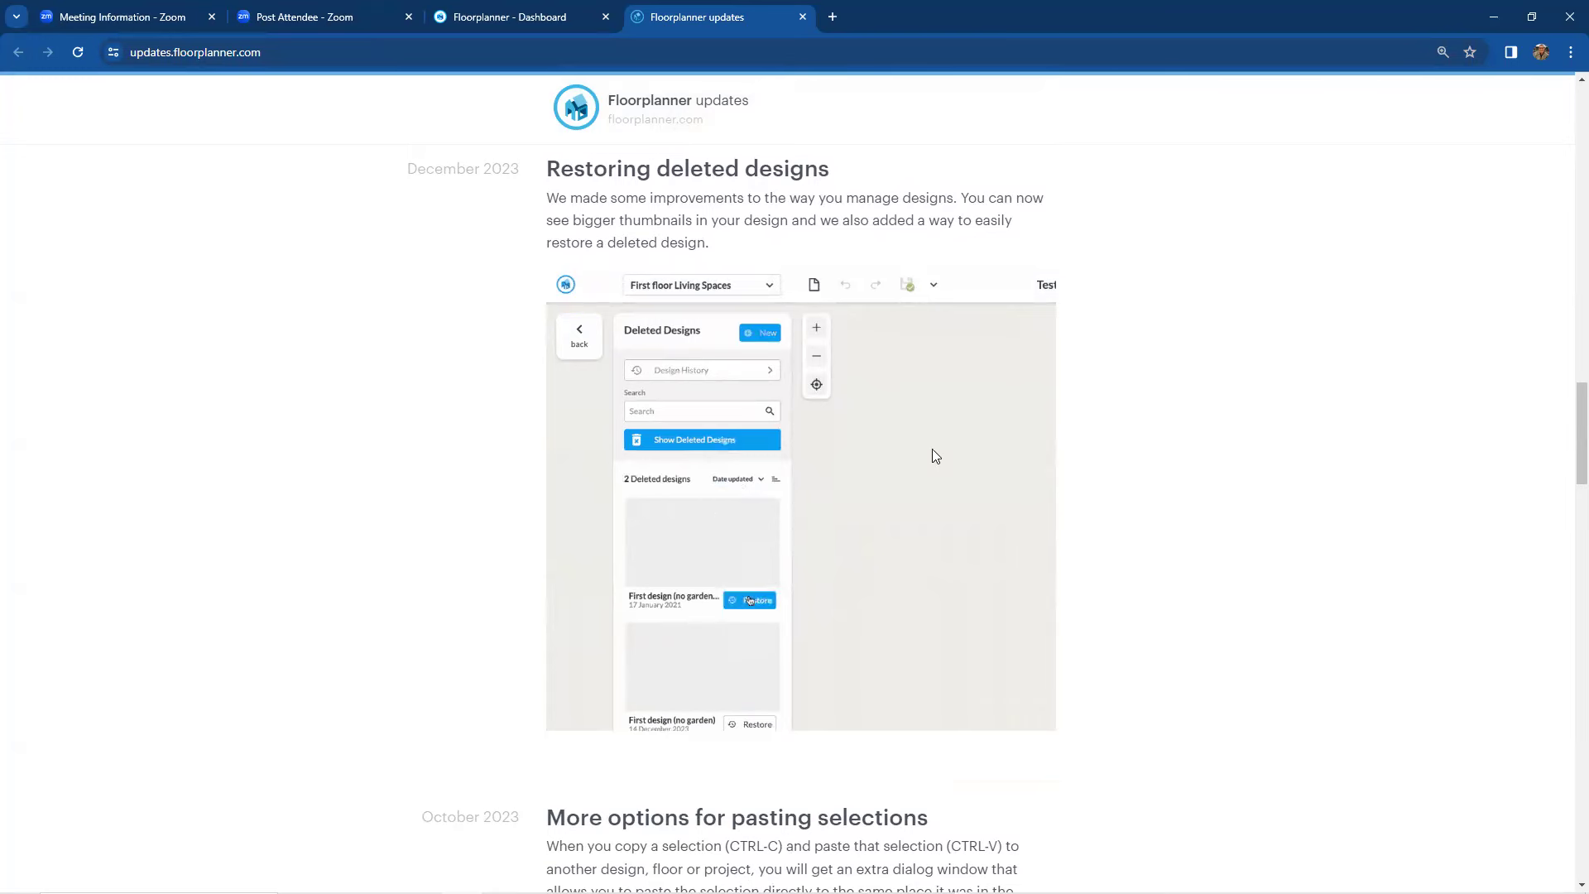
Step: Return to the Floorplanner dashboard and open the project "2D 3D webinar Feb 2024 Presentation Demo" for editing
{"action": "left_click", "coordinate": [525, 18]}
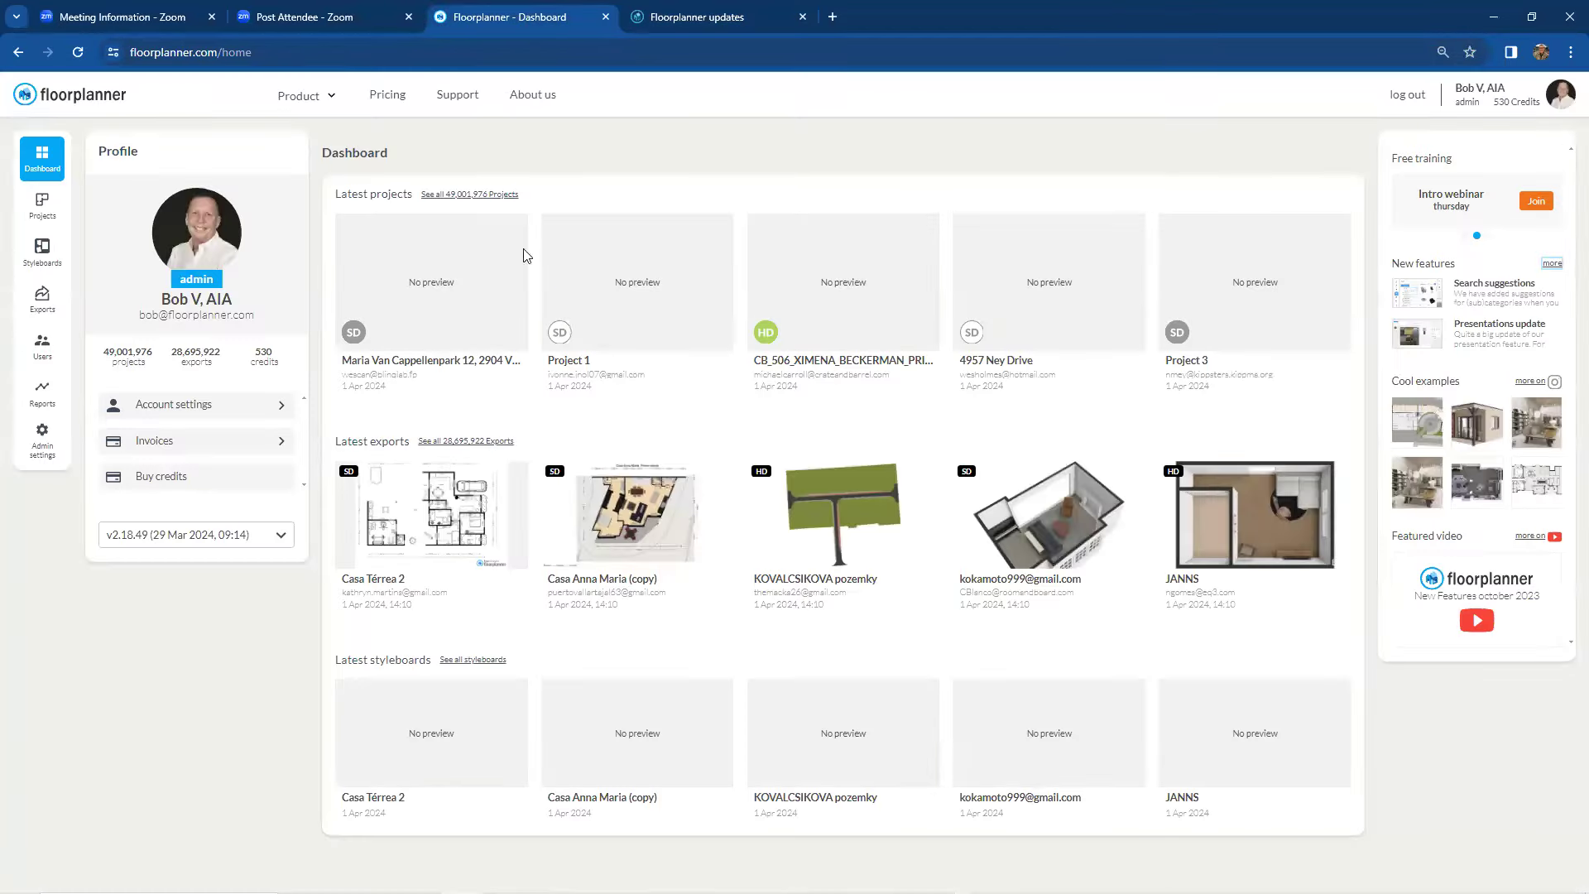
{"action": "left_click", "coordinate": [43, 209]}
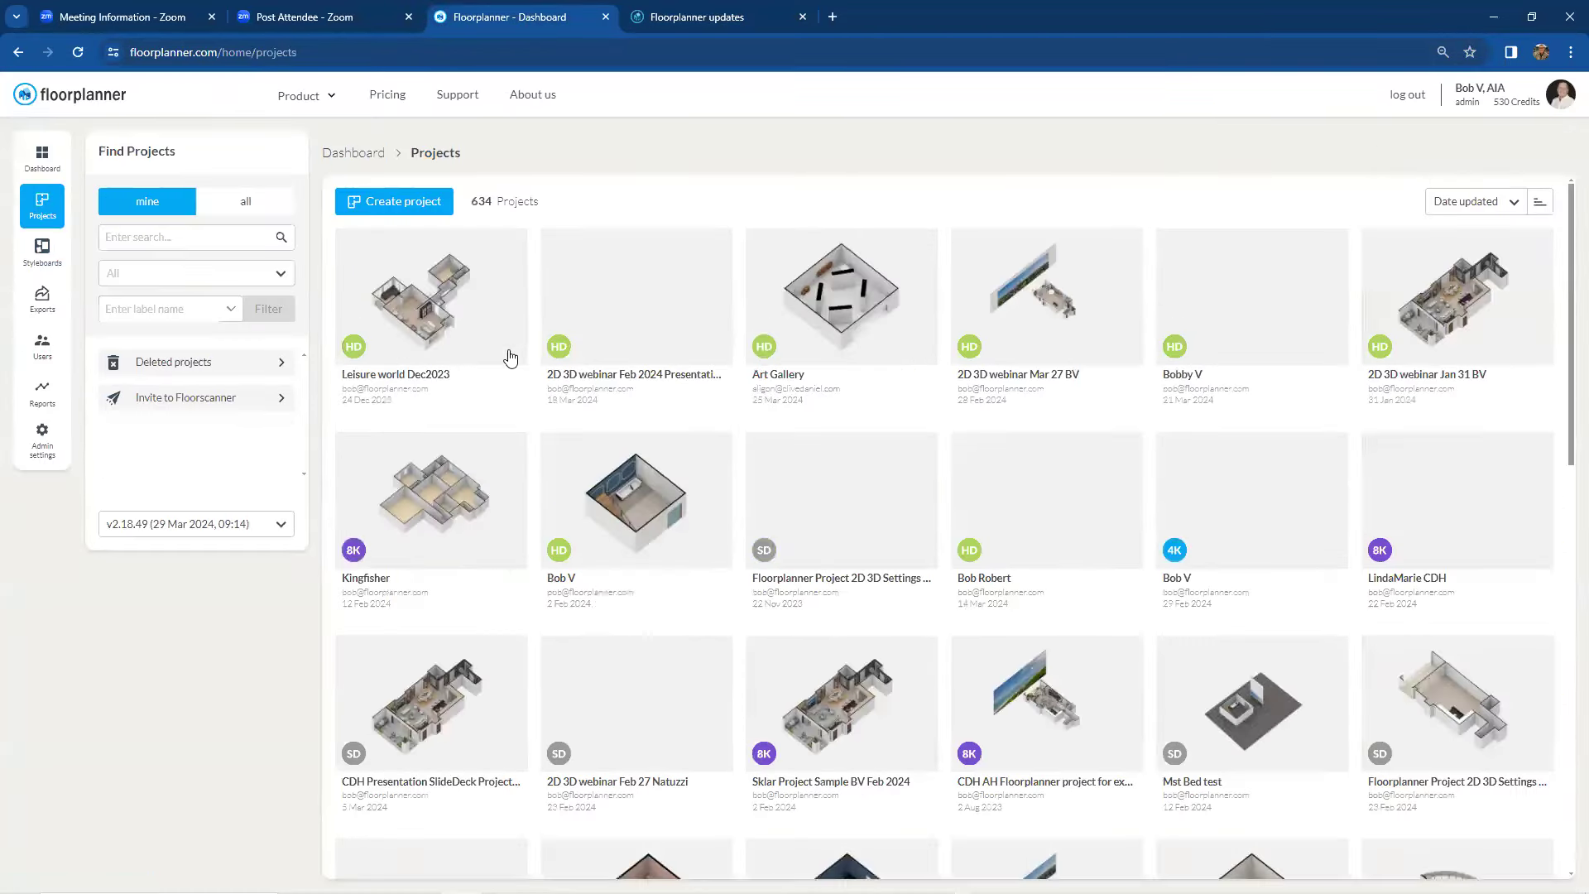
{"action": "double_click", "coordinate": [631, 308]}
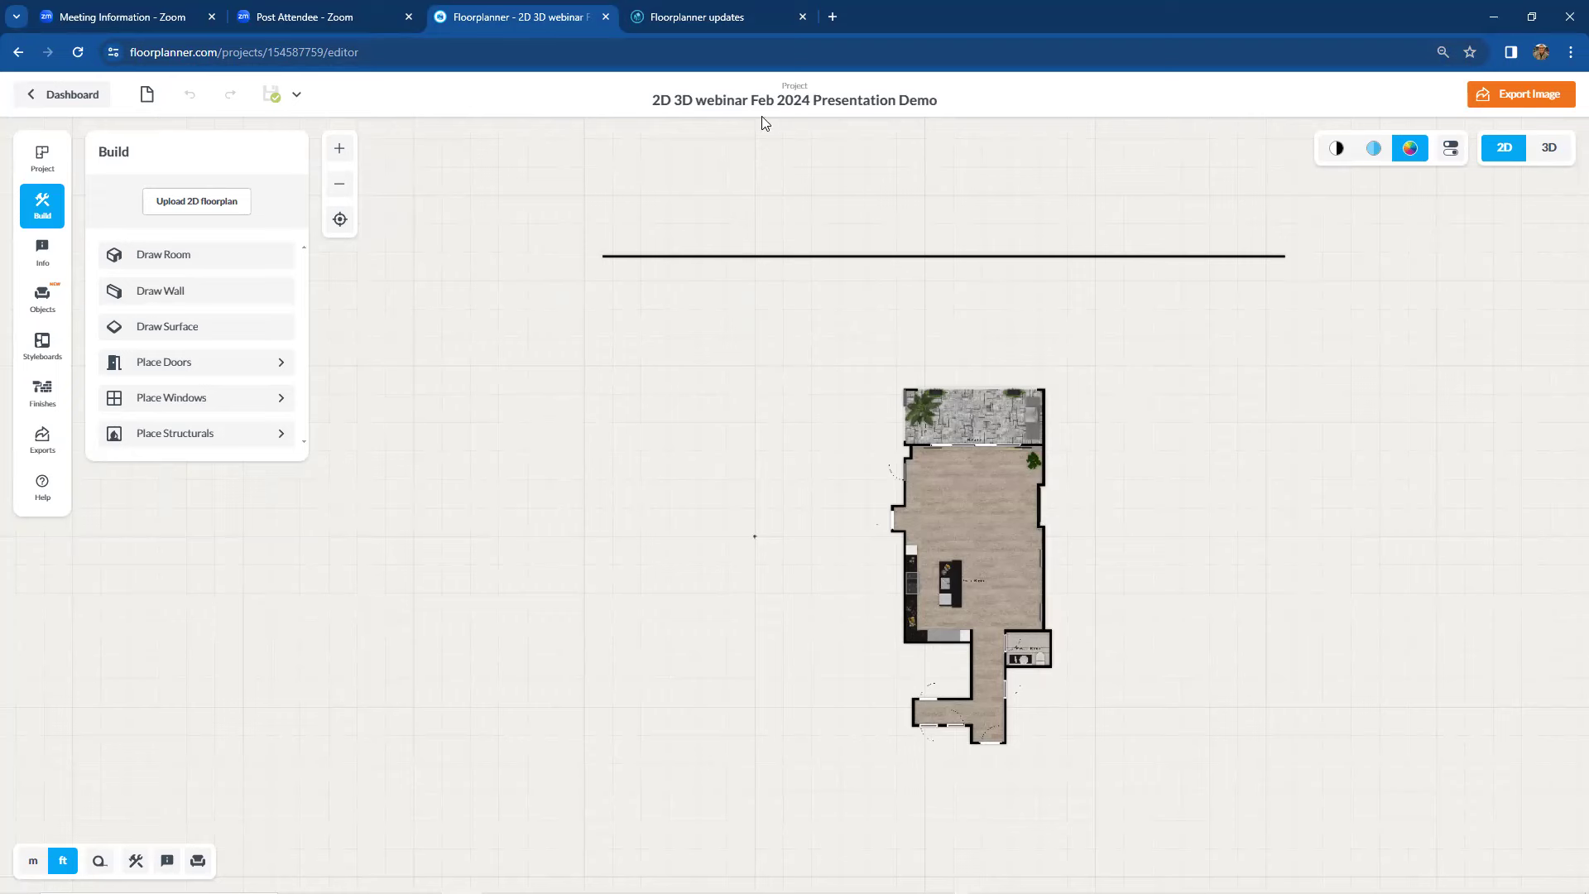
Step: Restore the untitled design from the project's deleted designs and return to the project details
{"action": "left_click", "coordinate": [52, 174]}
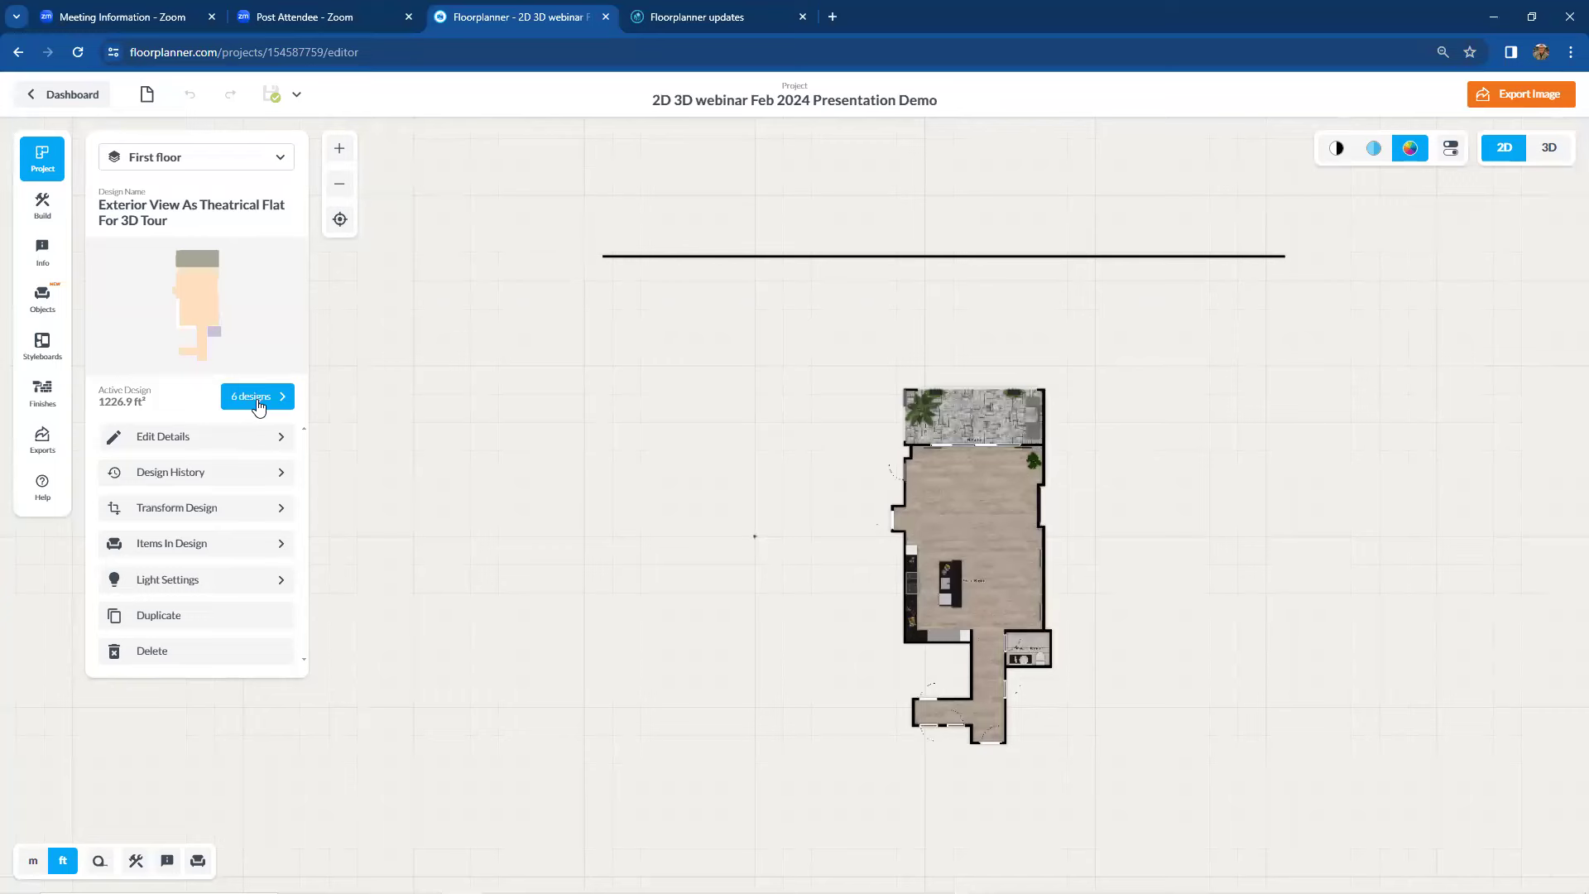
{"action": "left_click", "coordinate": [258, 404]}
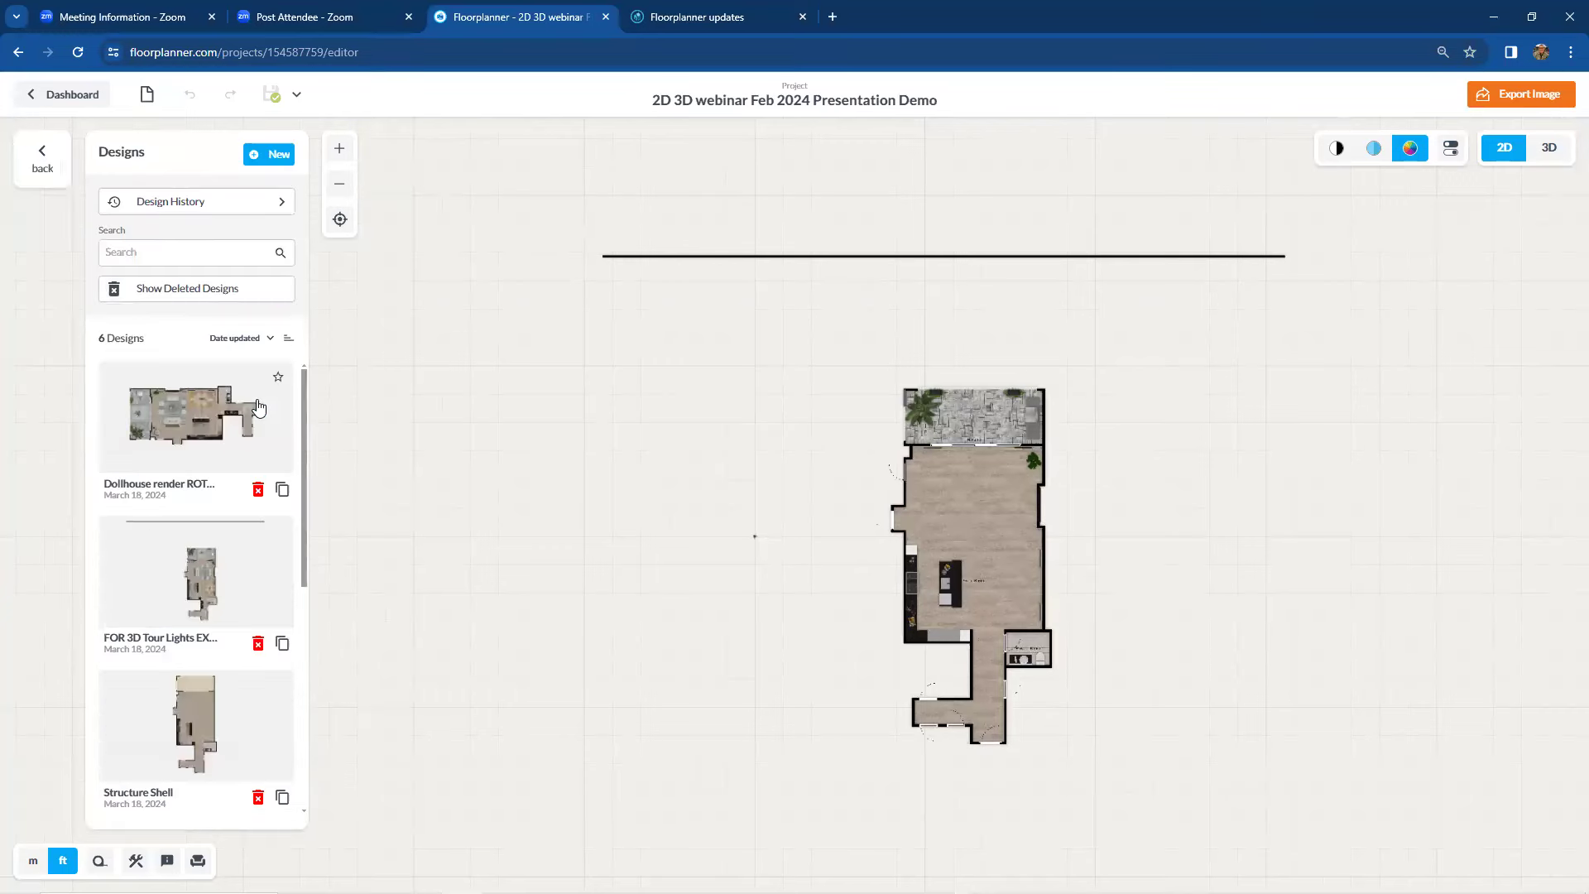
{"action": "mouse_move", "coordinate": [301, 427]}
{"action": "left_mouse_down"}
{"action": "mouse_move", "coordinate": [311, 661]}
{"action": "mouse_move", "coordinate": [312, 429]}
{"action": "left_mouse_up"}
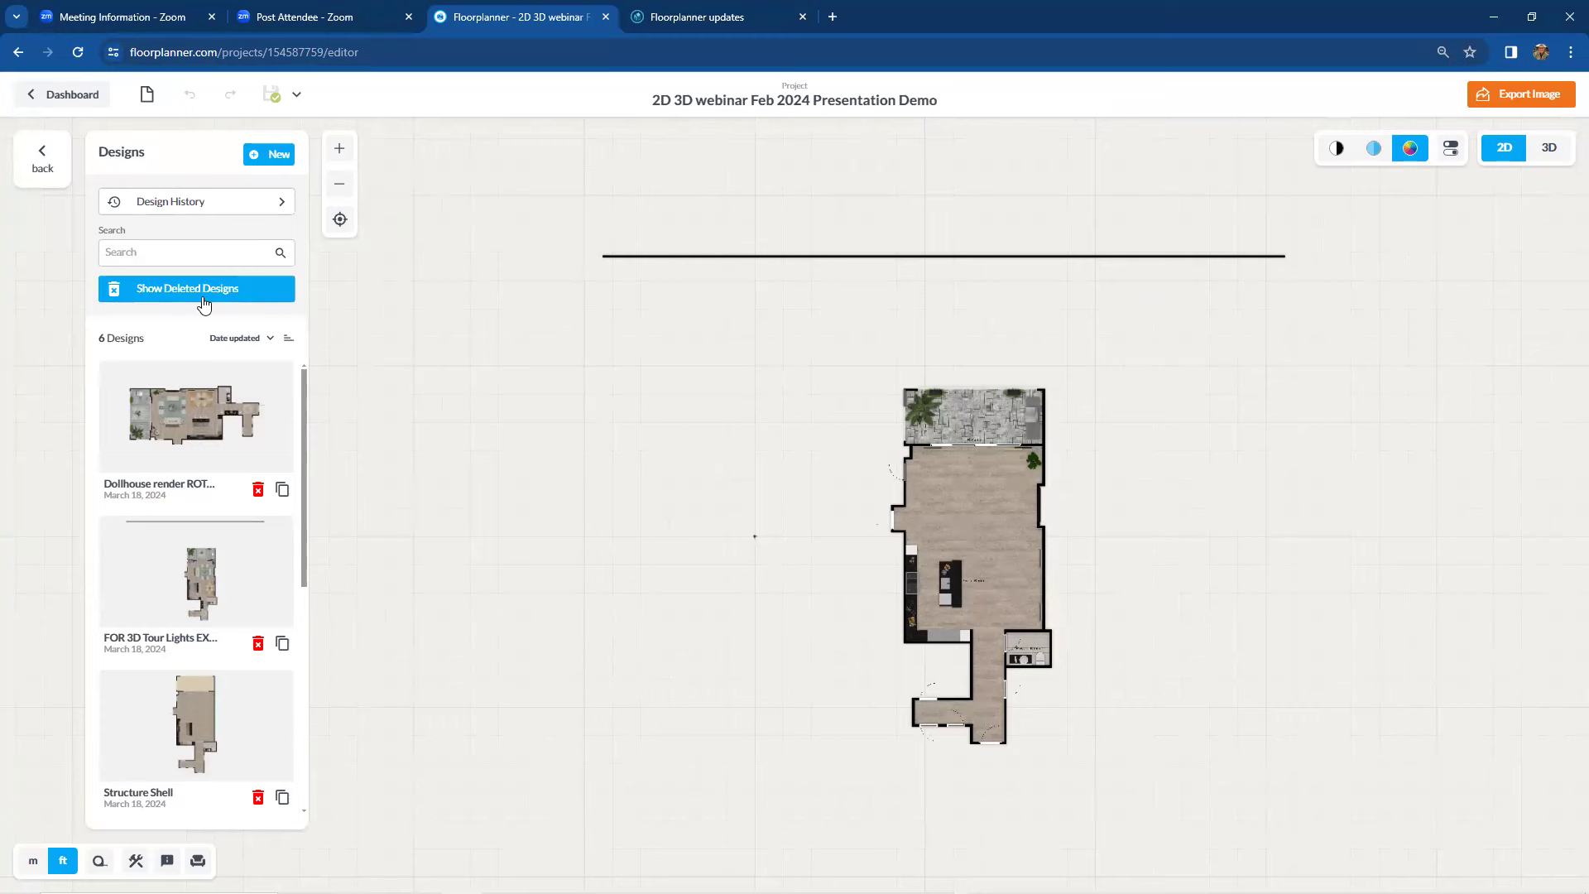
{"action": "left_click", "coordinate": [204, 305]}
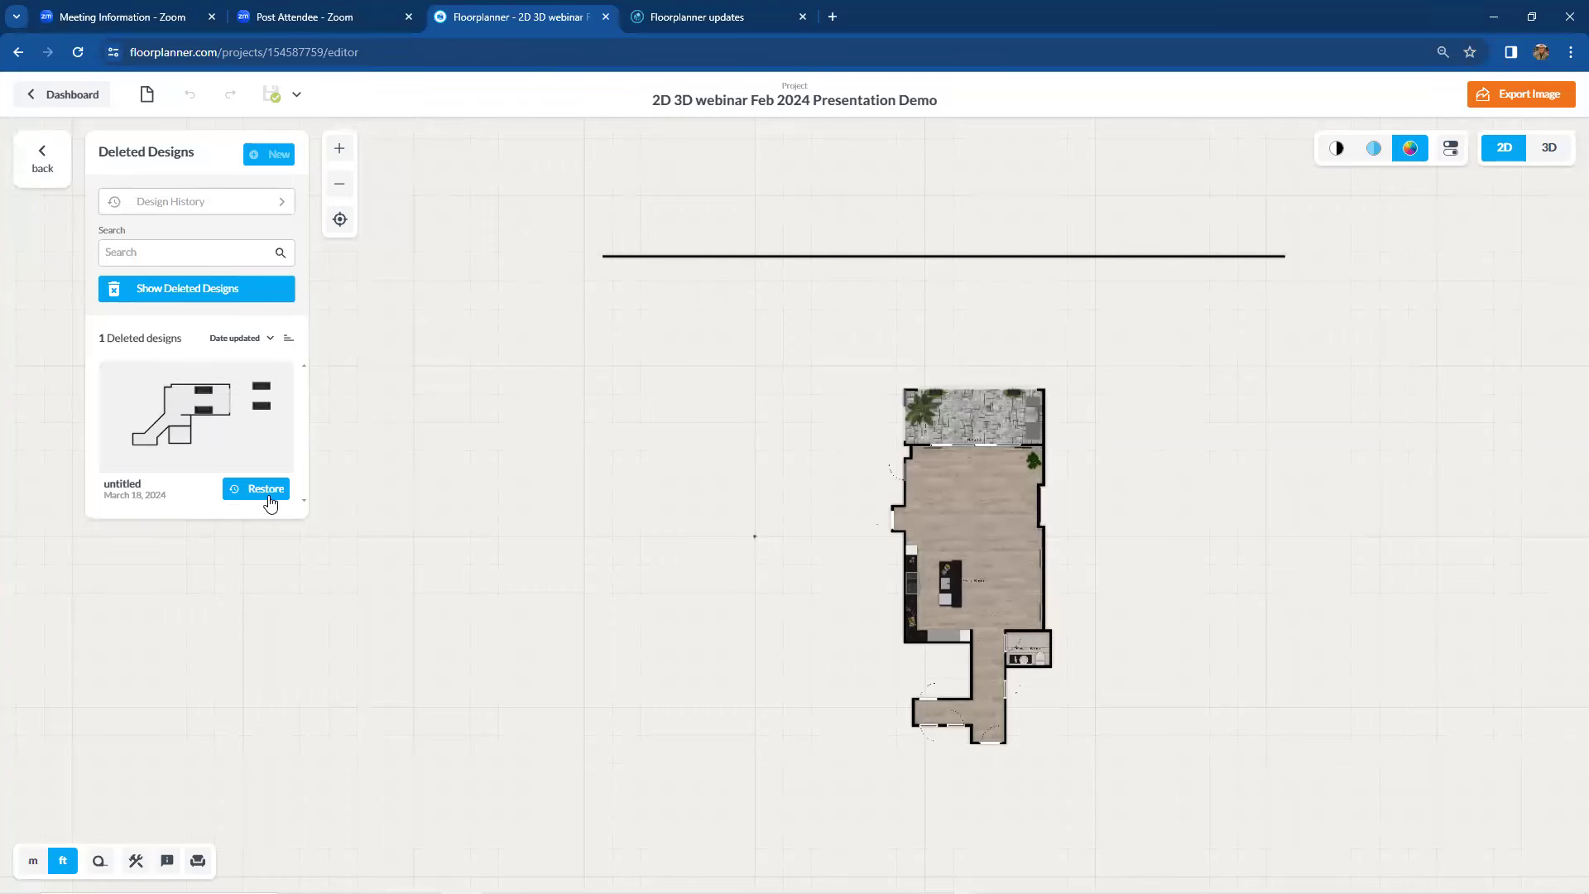
{"action": "left_click", "coordinate": [266, 490]}
{"action": "left_click", "coordinate": [281, 502]}
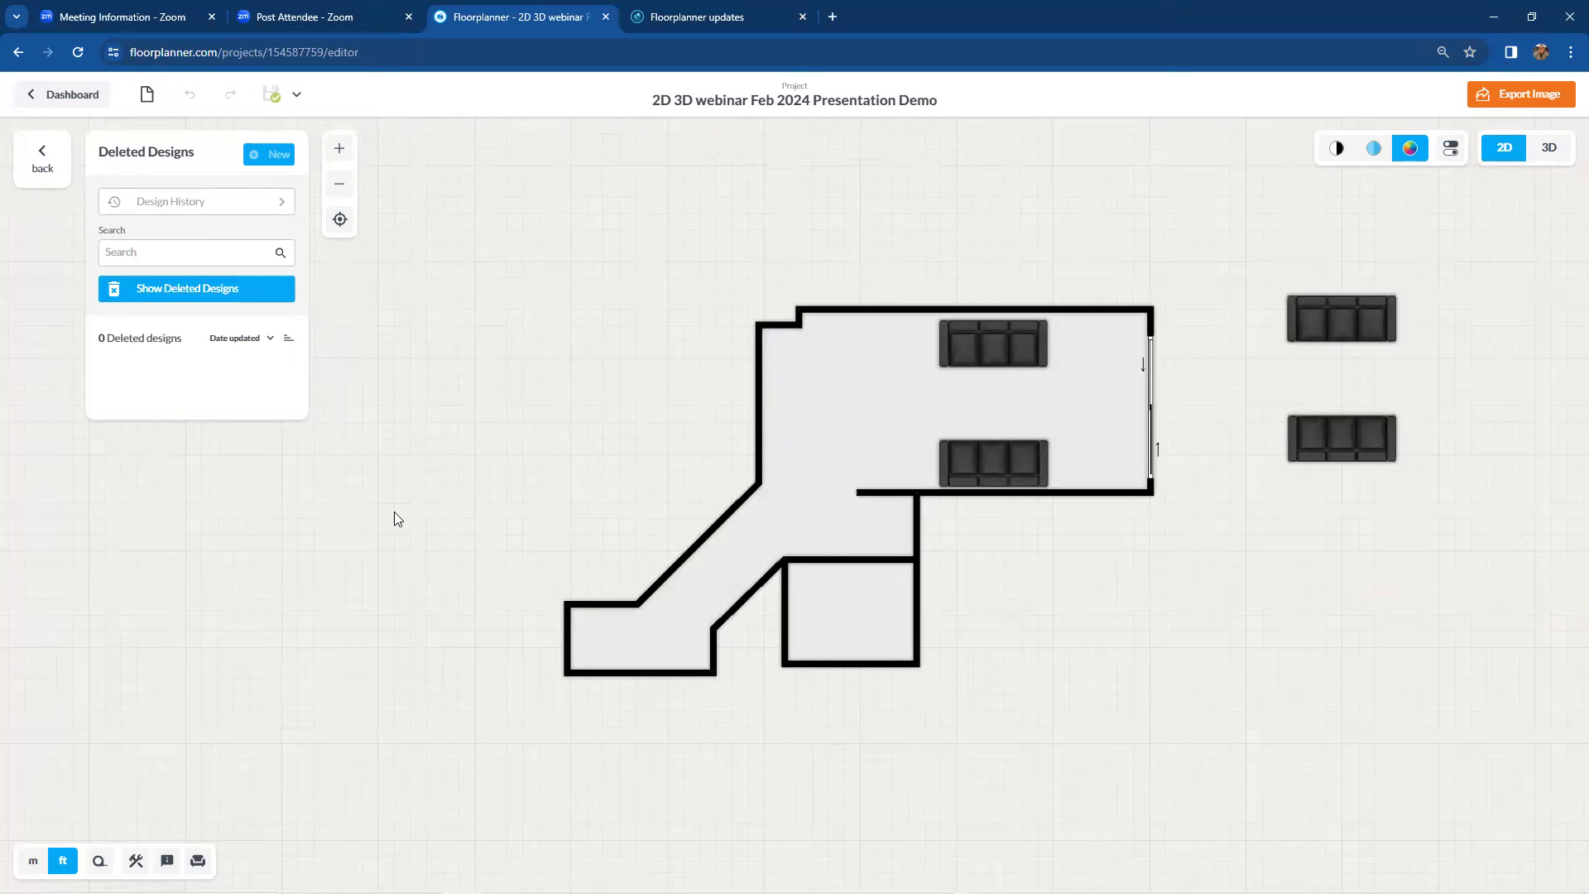
{"action": "left_click", "coordinate": [49, 166]}
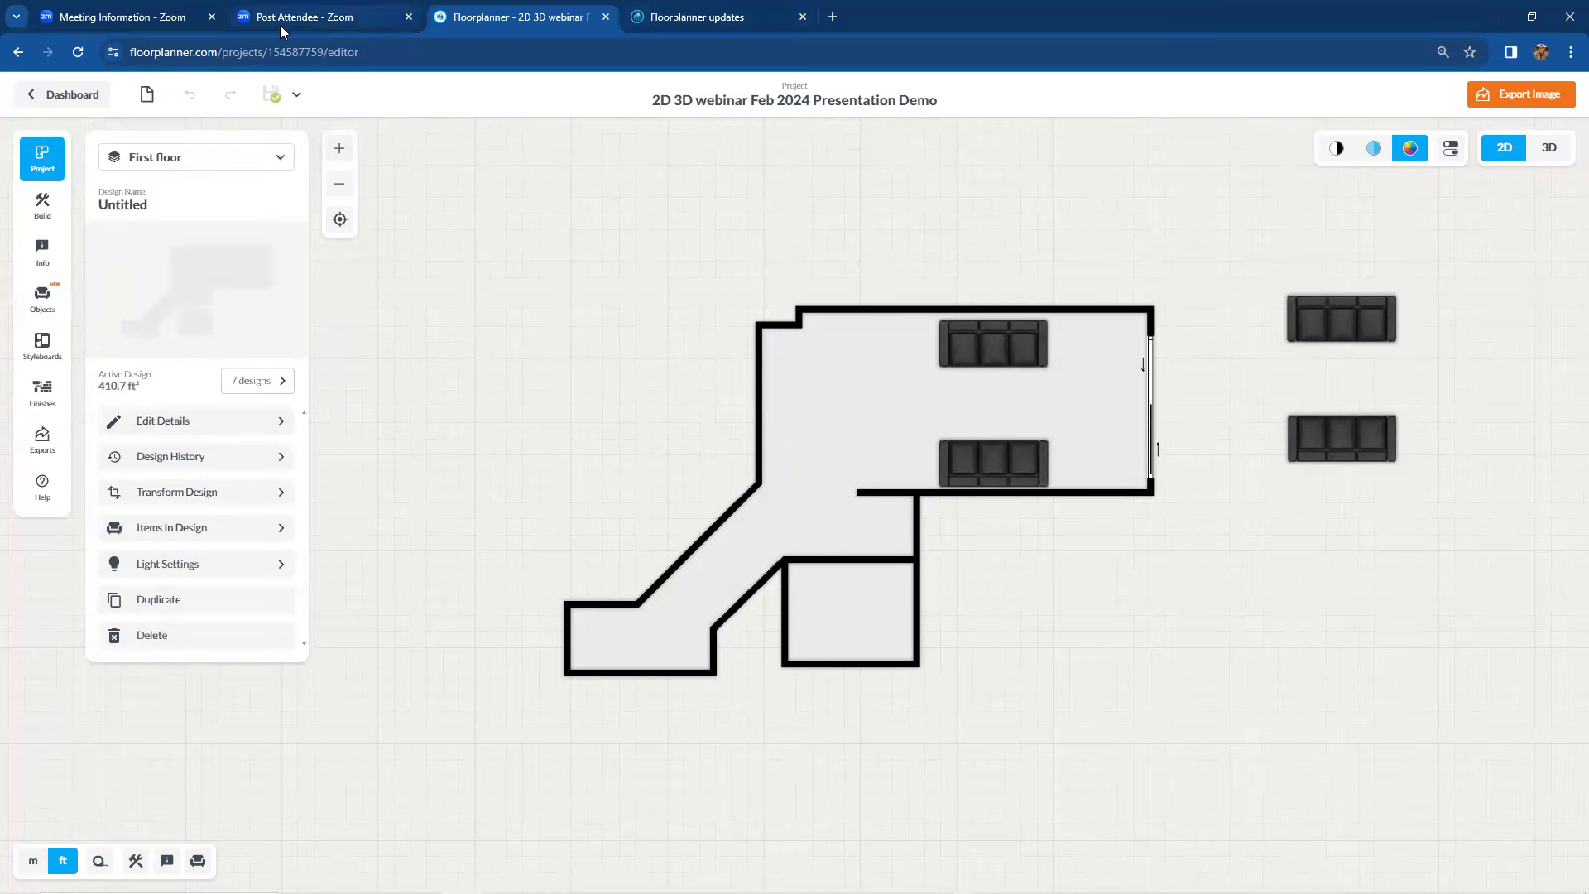
Step: Review the update on topbar changes and the moved floor dropdown, and open the floor list in the project
{"action": "left_click", "coordinate": [659, 20]}
{"action": "scroll", "coordinate": [805, 321], "scroll_direction": "up", "scroll_amount": 6}
{"action": "scroll", "coordinate": [808, 328], "scroll_direction": "up", "scroll_amount": 3}
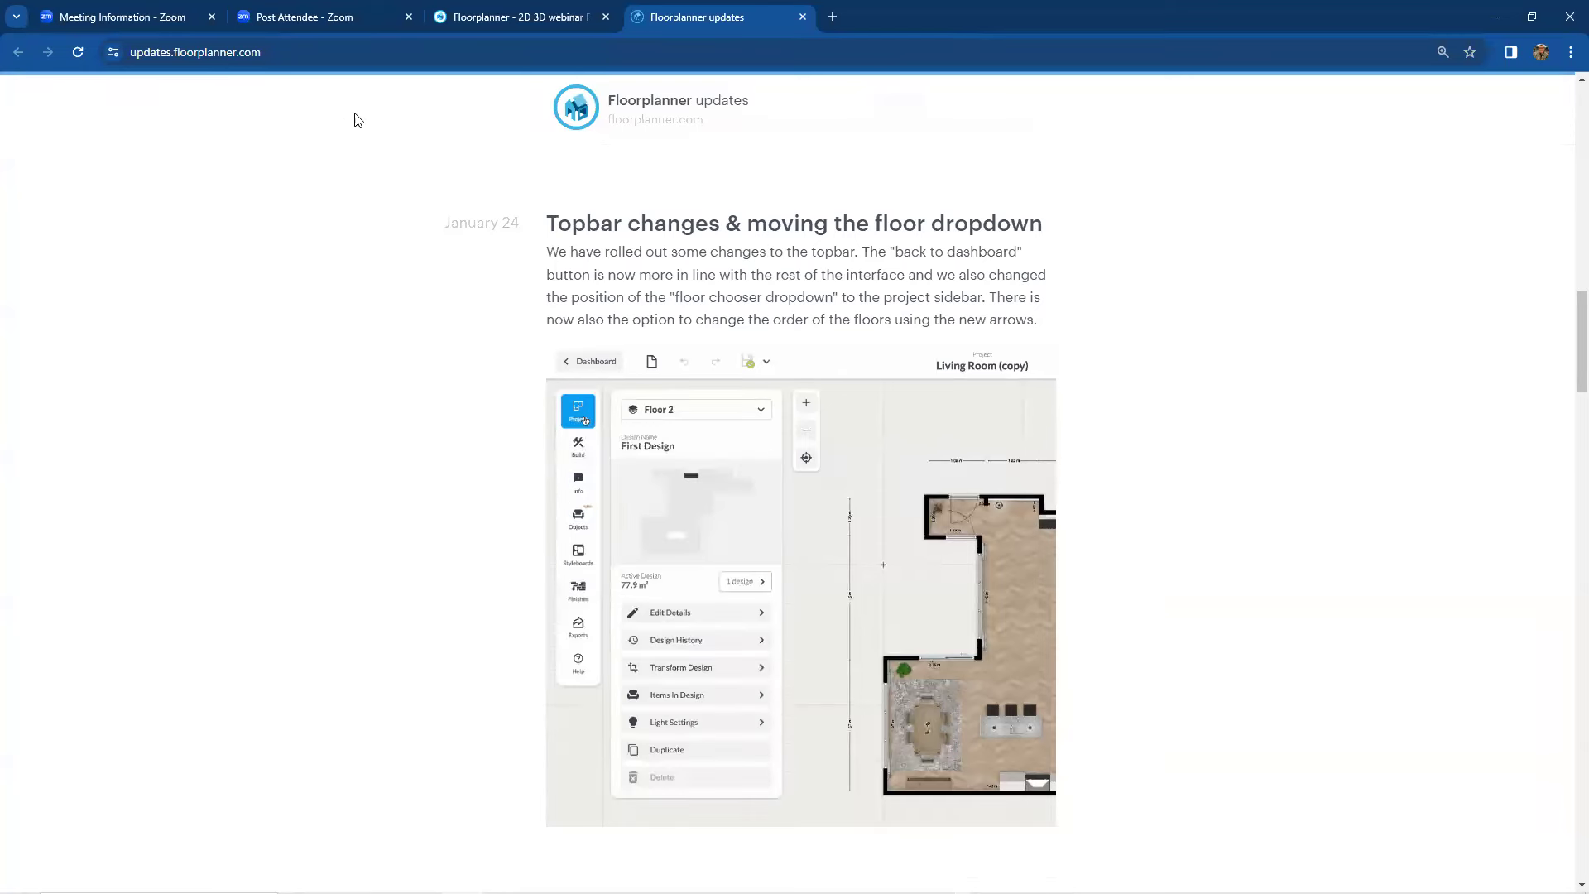
{"action": "left_click", "coordinate": [490, 23]}
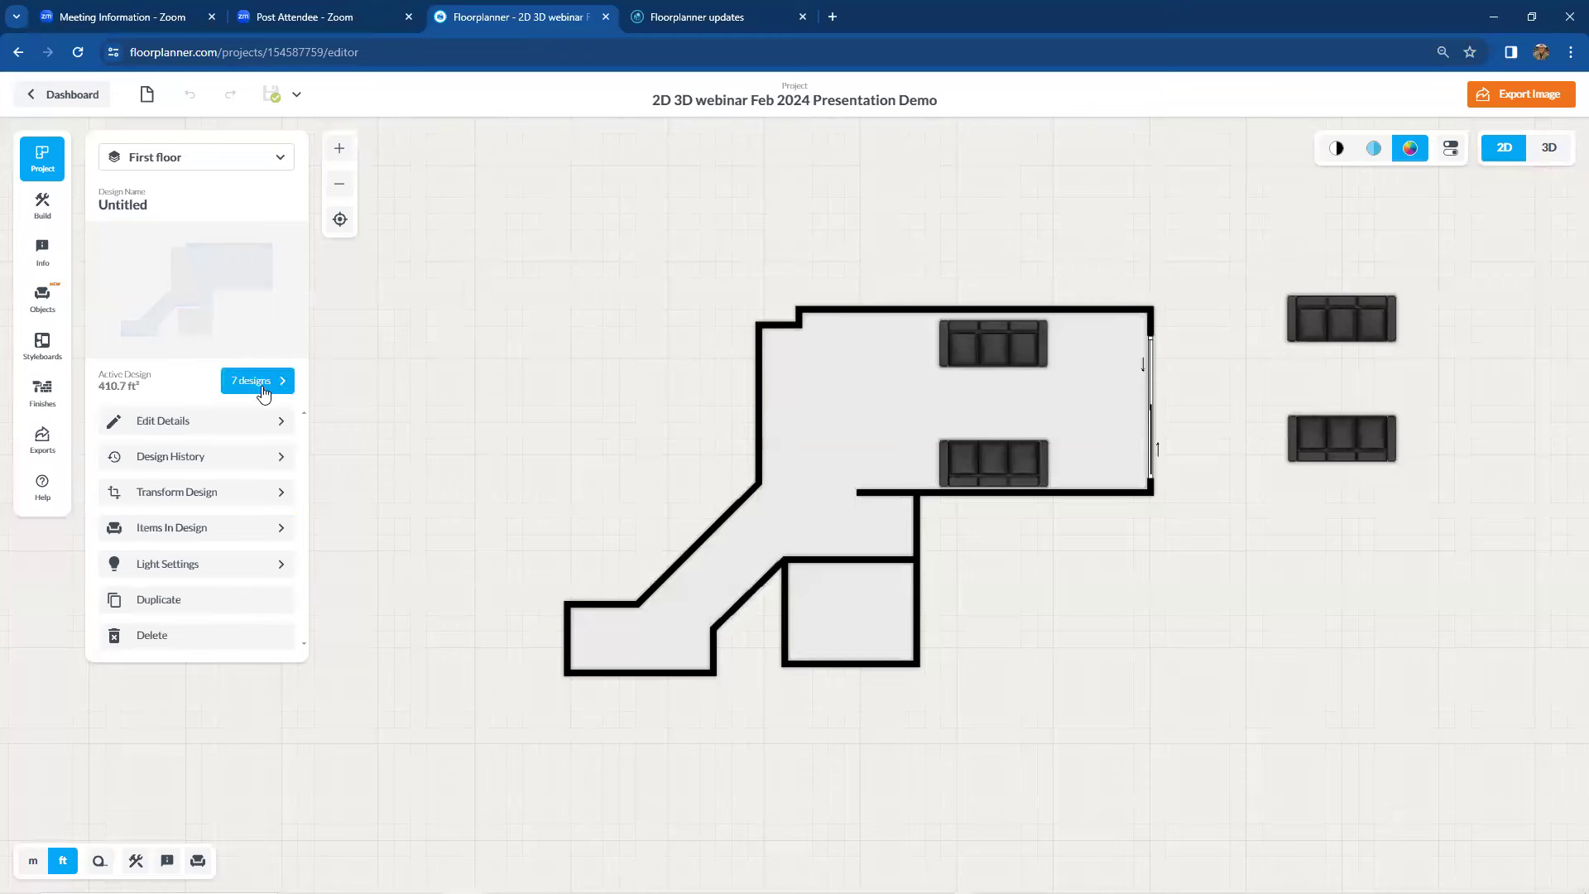
{"action": "left_click", "coordinate": [281, 165]}
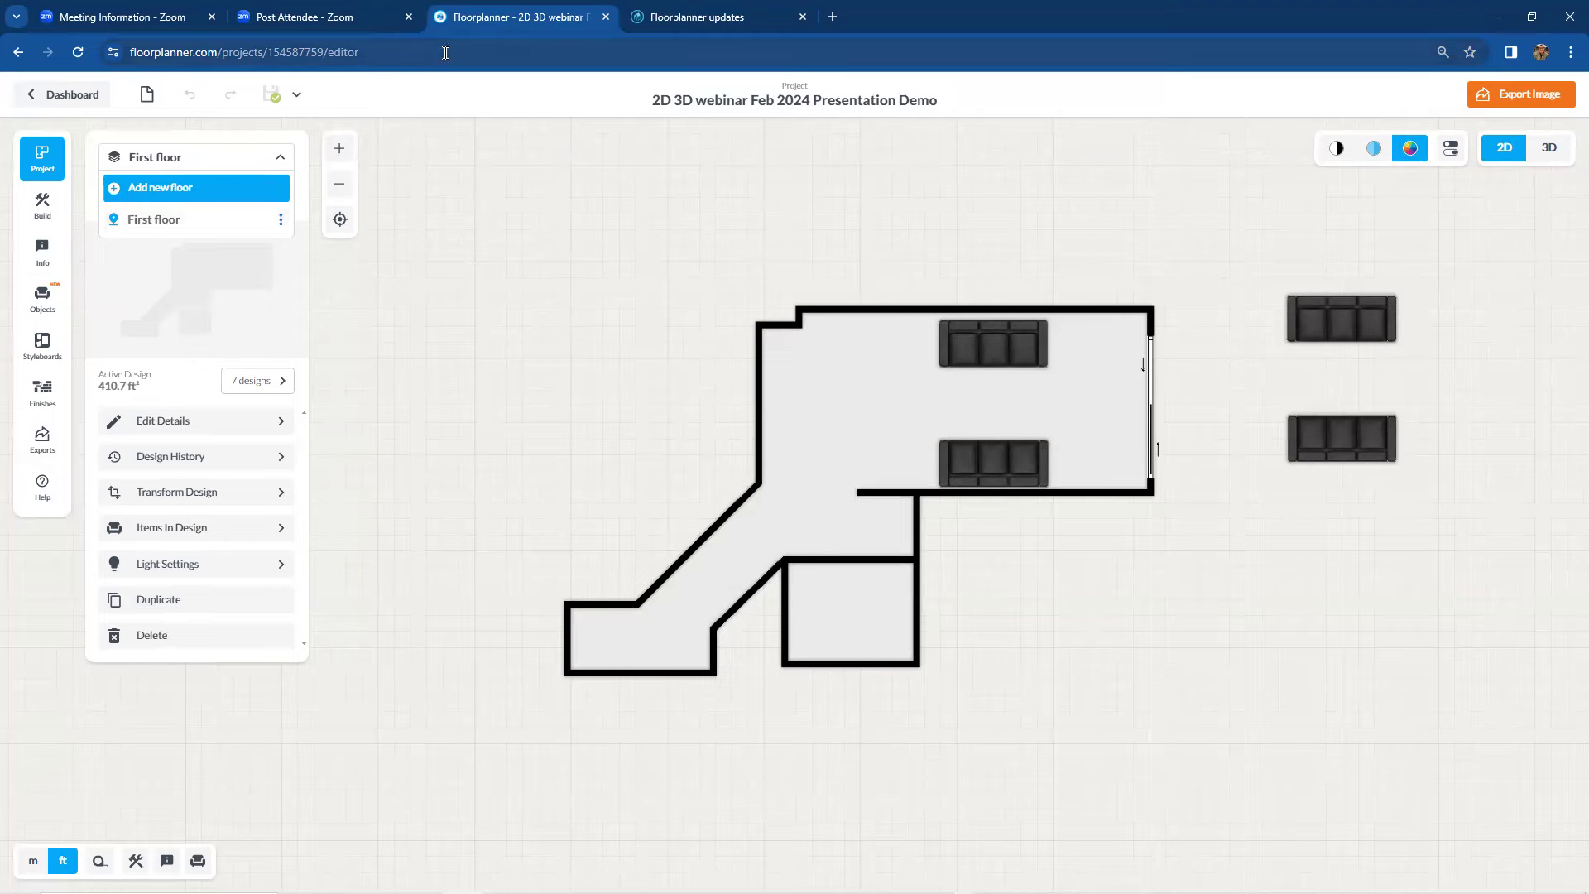
Step: Return to the updates page and examine the February 29 entries on notifications and the presentations update
{"action": "left_click", "coordinate": [682, 18]}
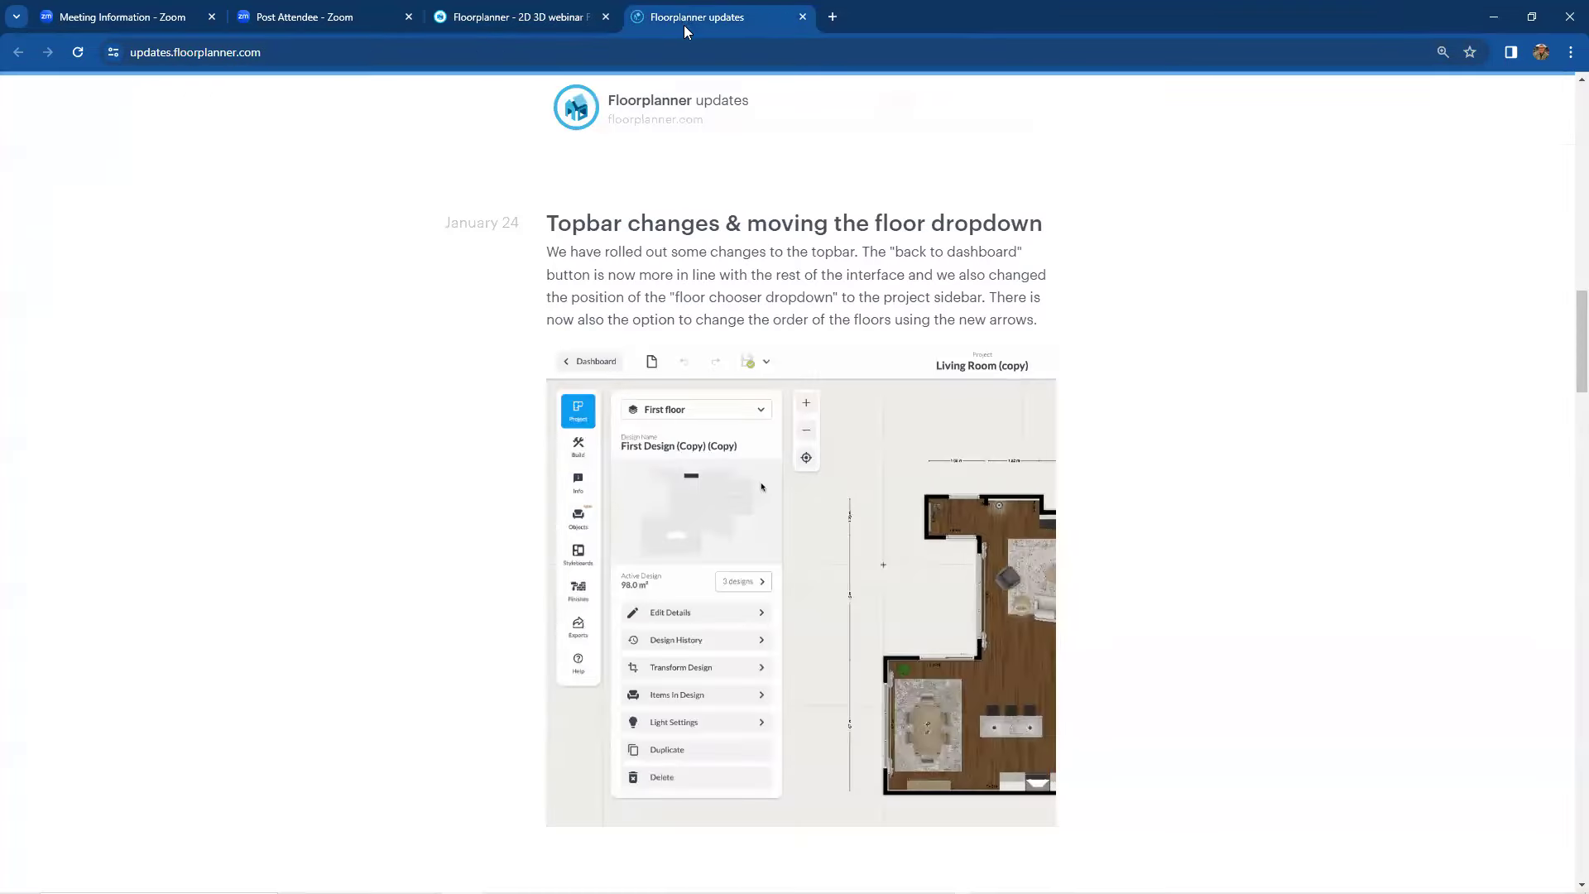
{"action": "scroll", "coordinate": [856, 280], "scroll_direction": "up", "scroll_amount": 5}
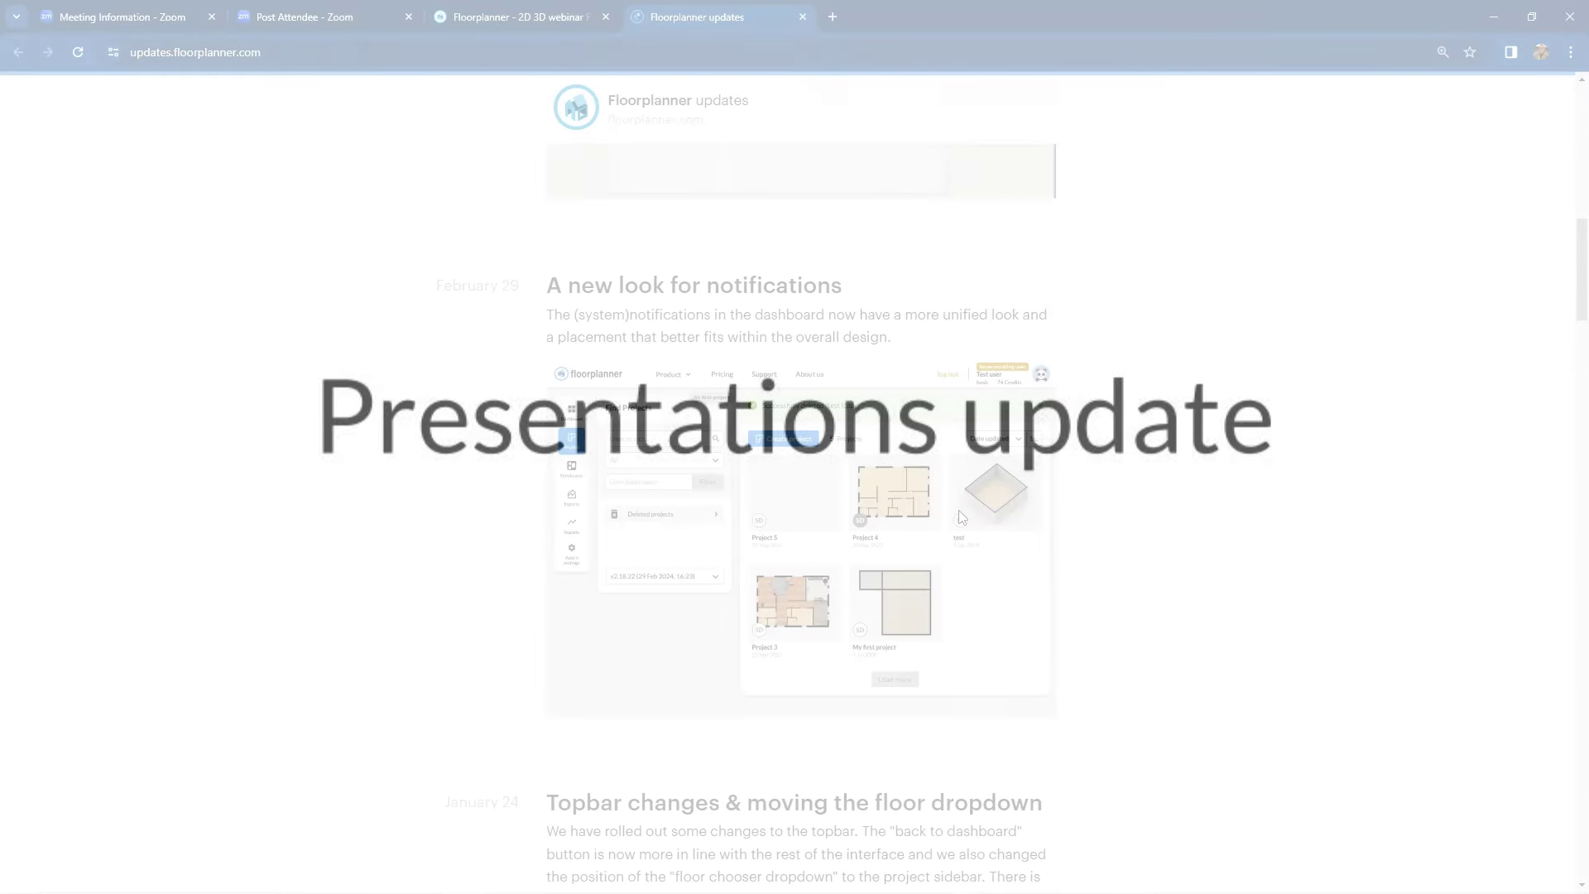
{"action": "scroll", "coordinate": [958, 510], "scroll_direction": "up", "scroll_amount": 4}
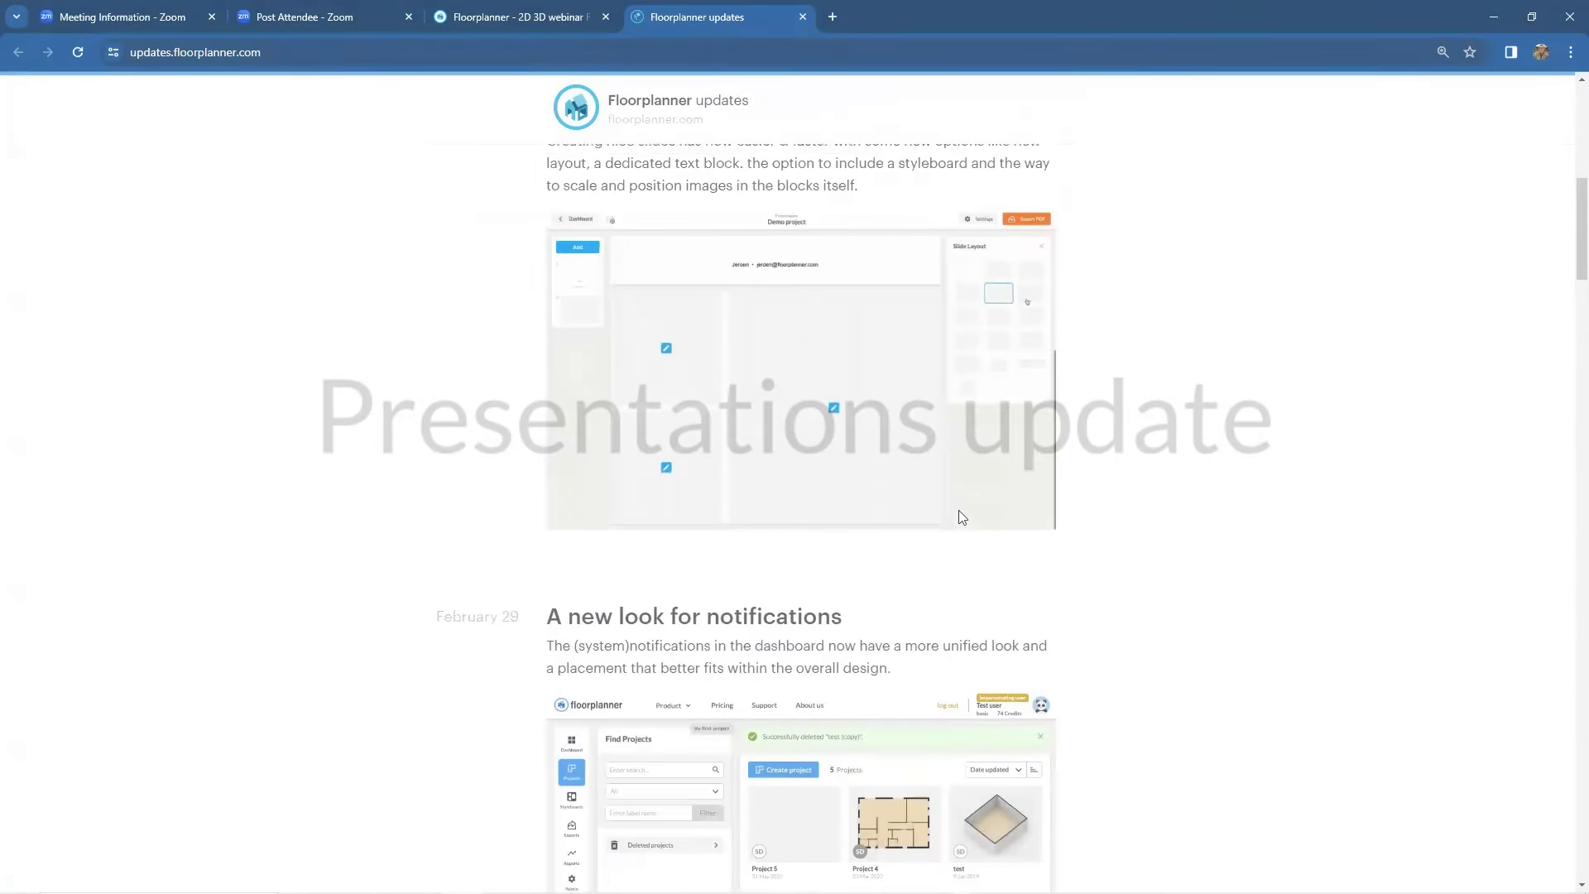
{"action": "scroll", "coordinate": [962, 518], "scroll_direction": "up", "scroll_amount": 3}
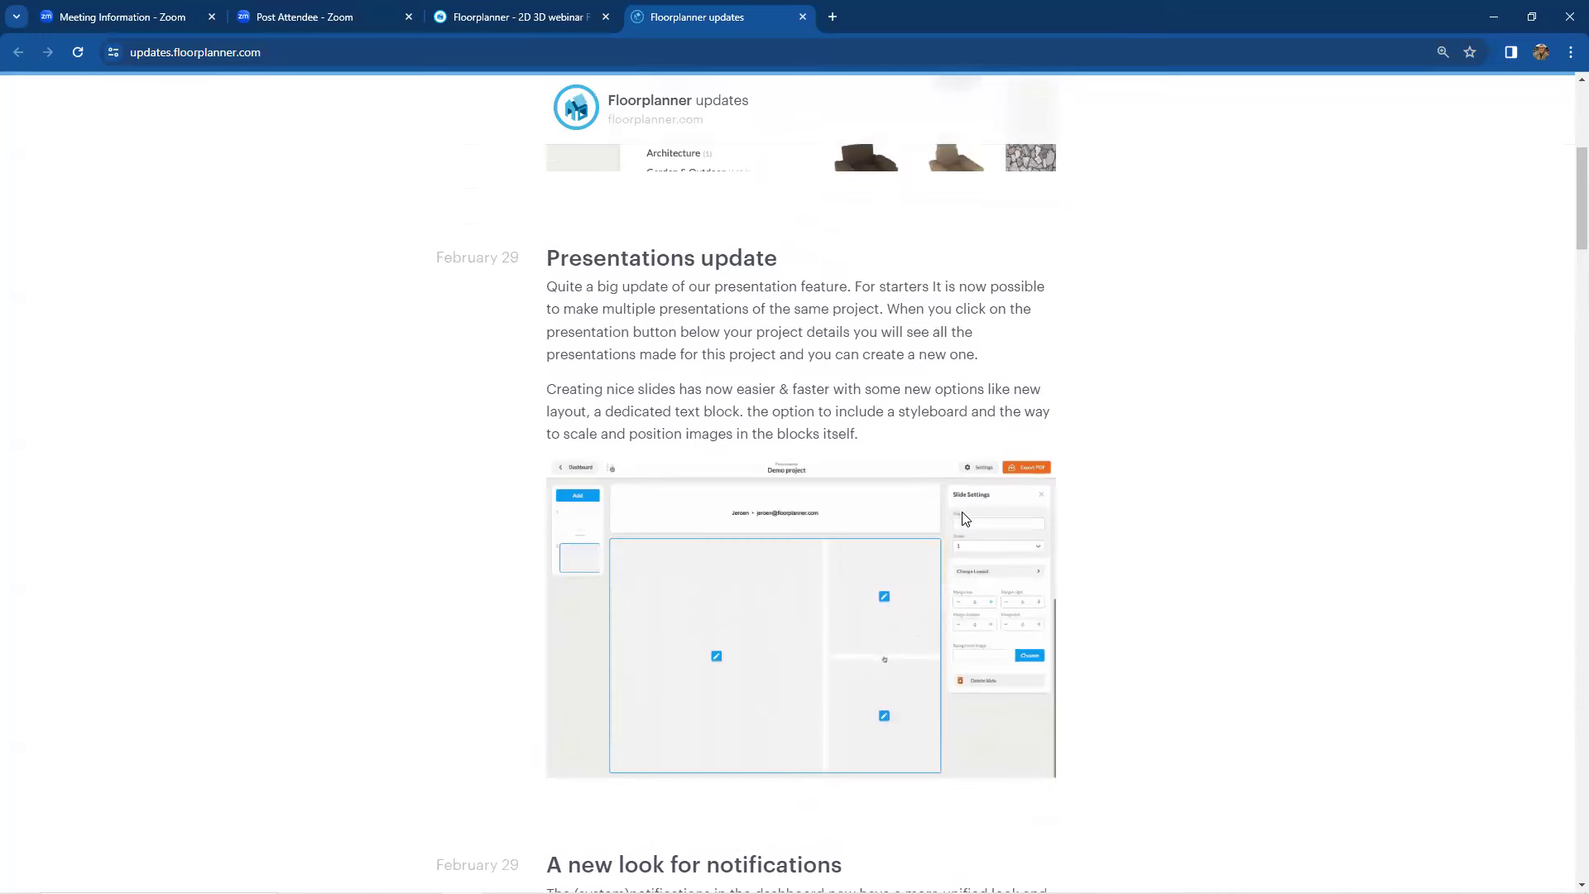
{"action": "scroll", "coordinate": [962, 517], "scroll_direction": "down", "scroll_amount": 1}
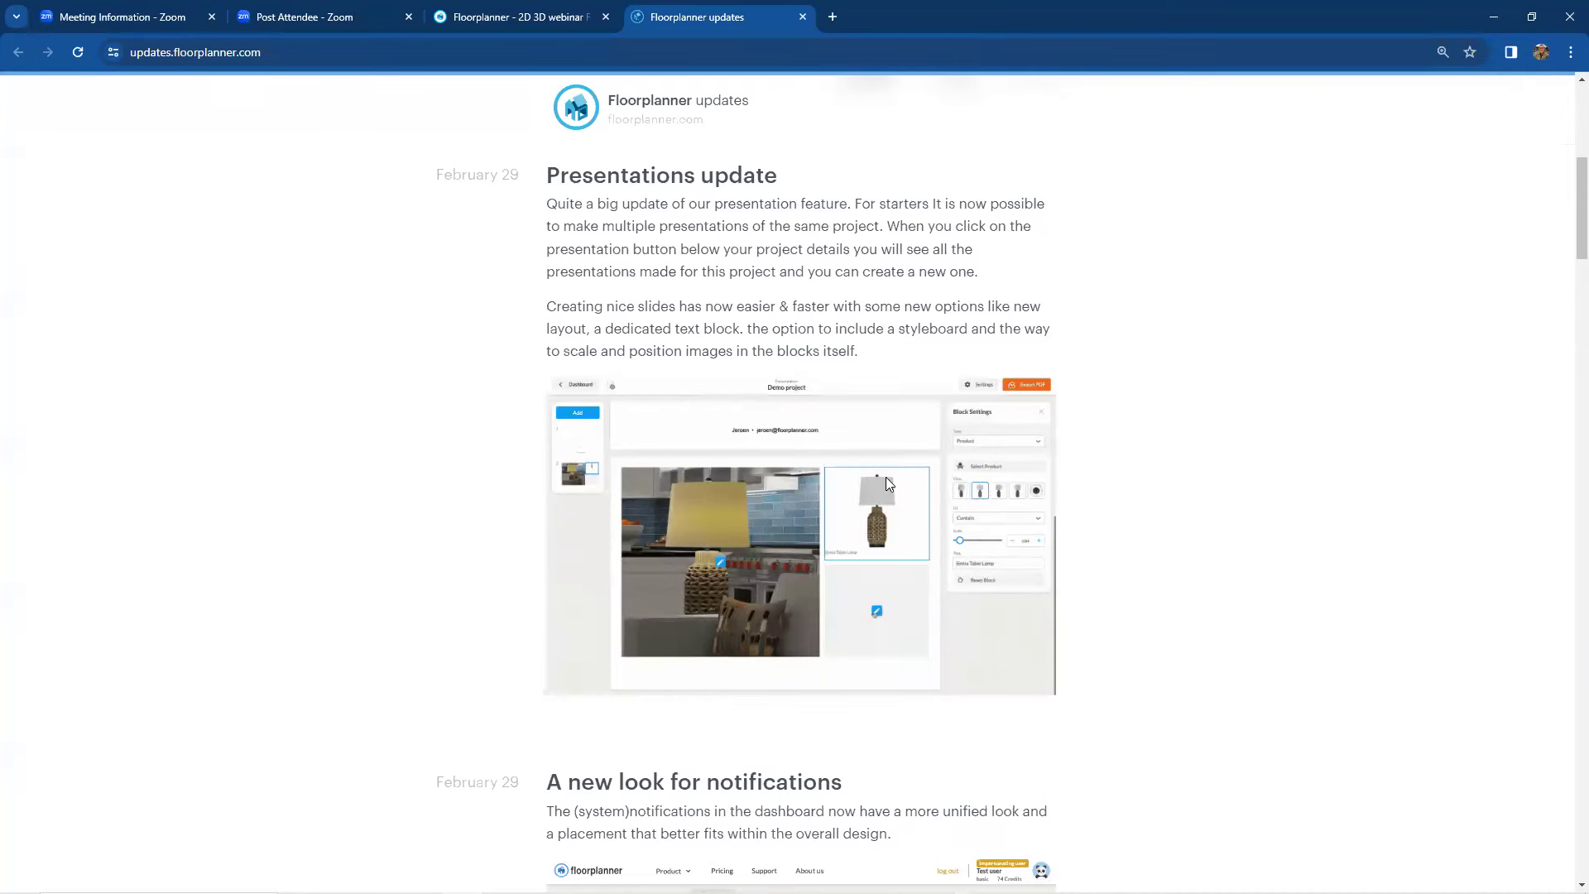
Step: Go back from the editor to the projects overview and open the presentations of "2D 3D webinar Feb 2024 Presentation Demo"
{"action": "left_click", "coordinate": [499, 18]}
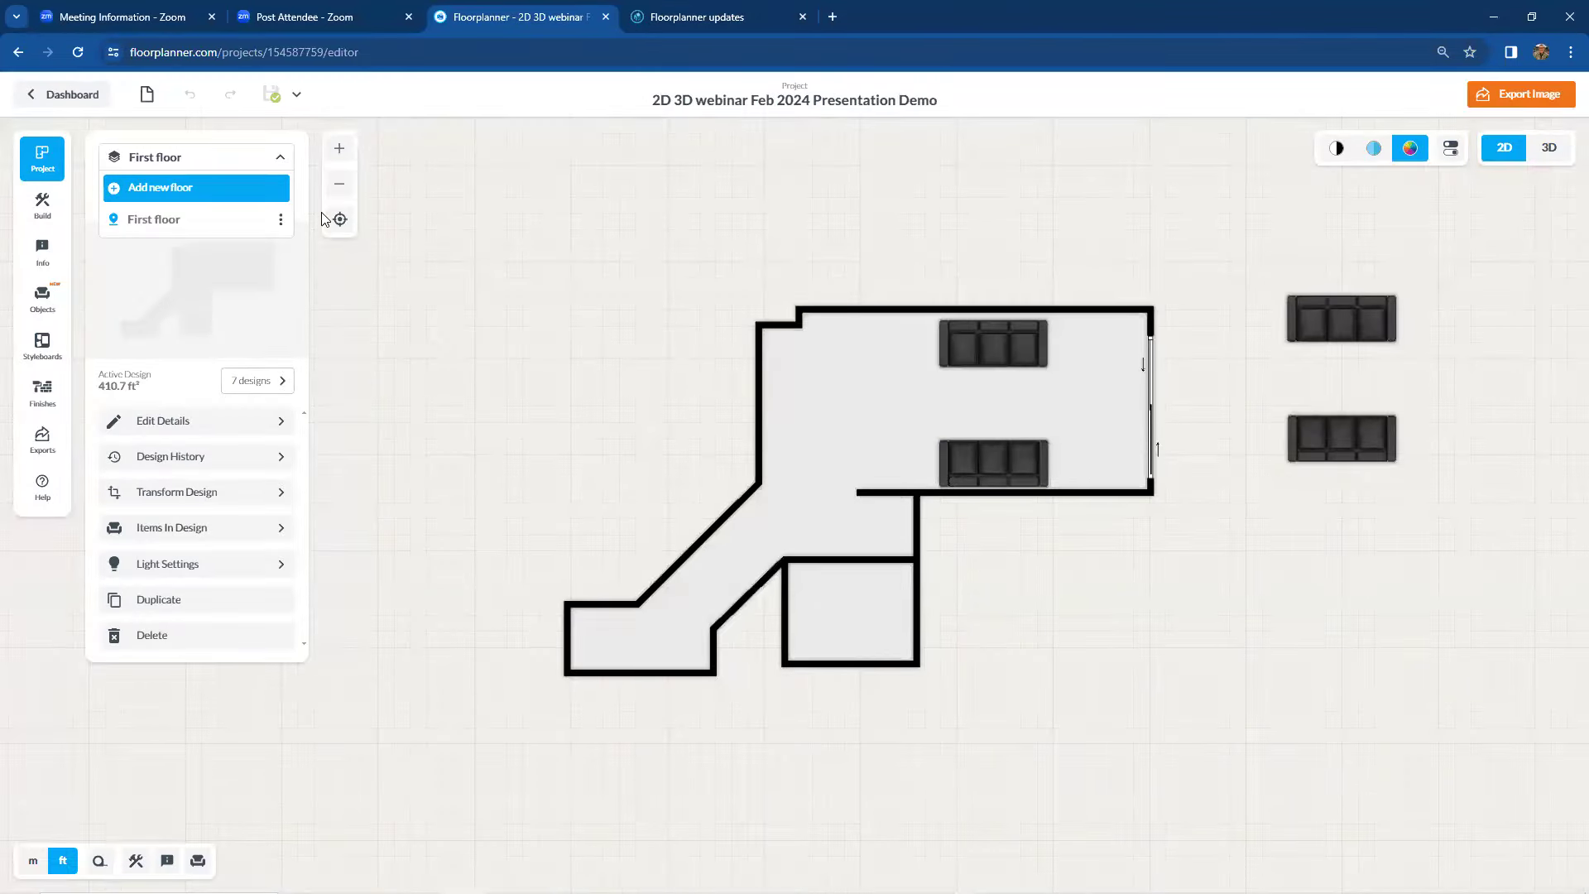
{"action": "left_click", "coordinate": [72, 94]}
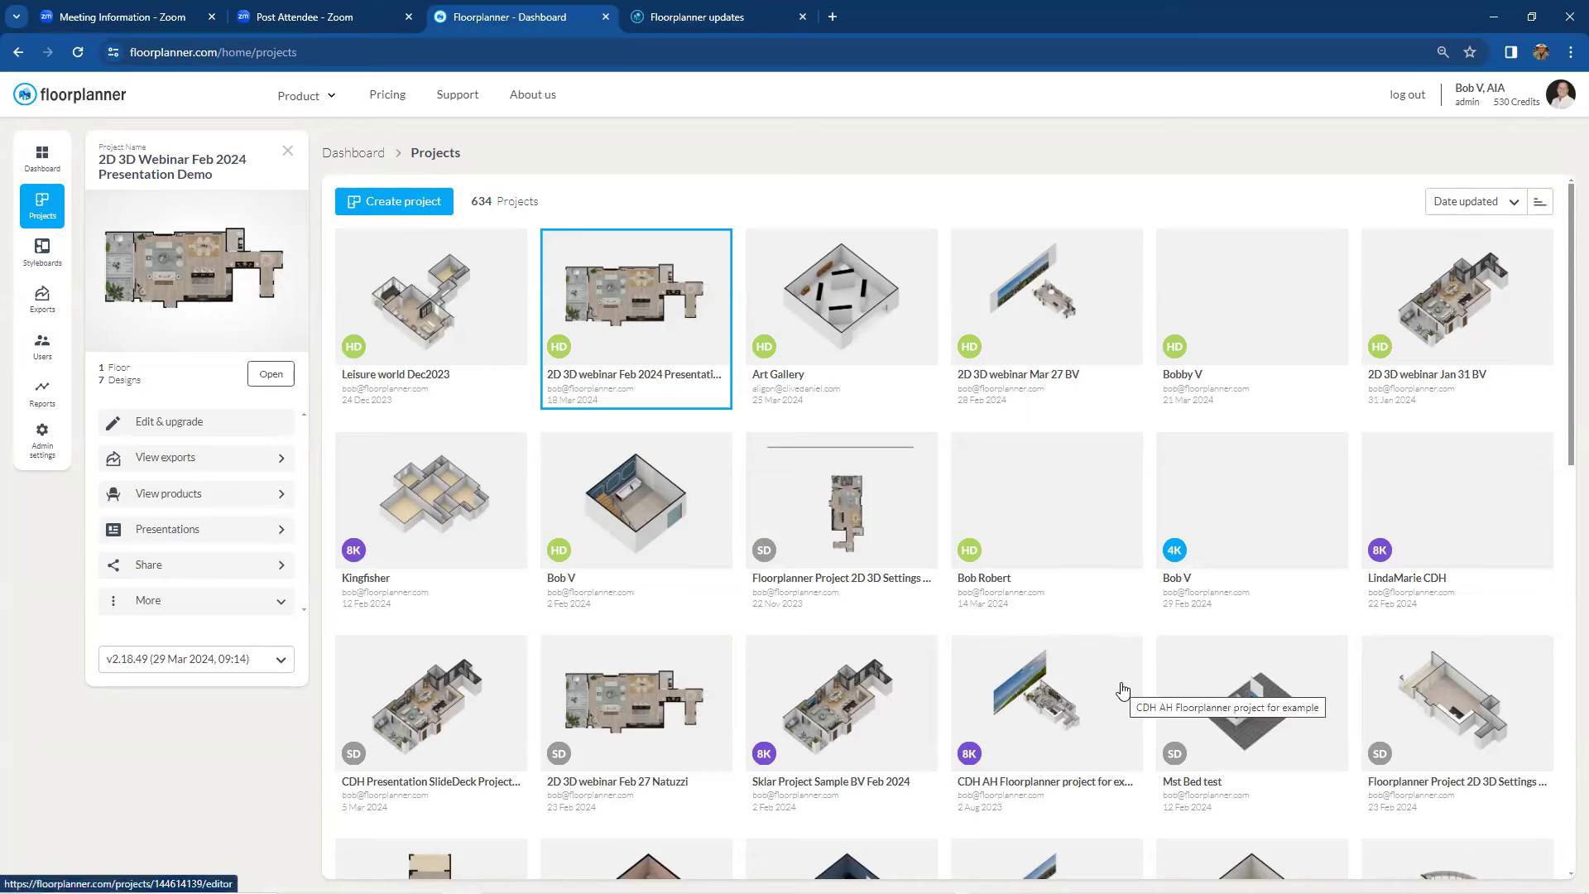
{"action": "left_click", "coordinate": [846, 323]}
{"action": "left_click", "coordinate": [670, 335]}
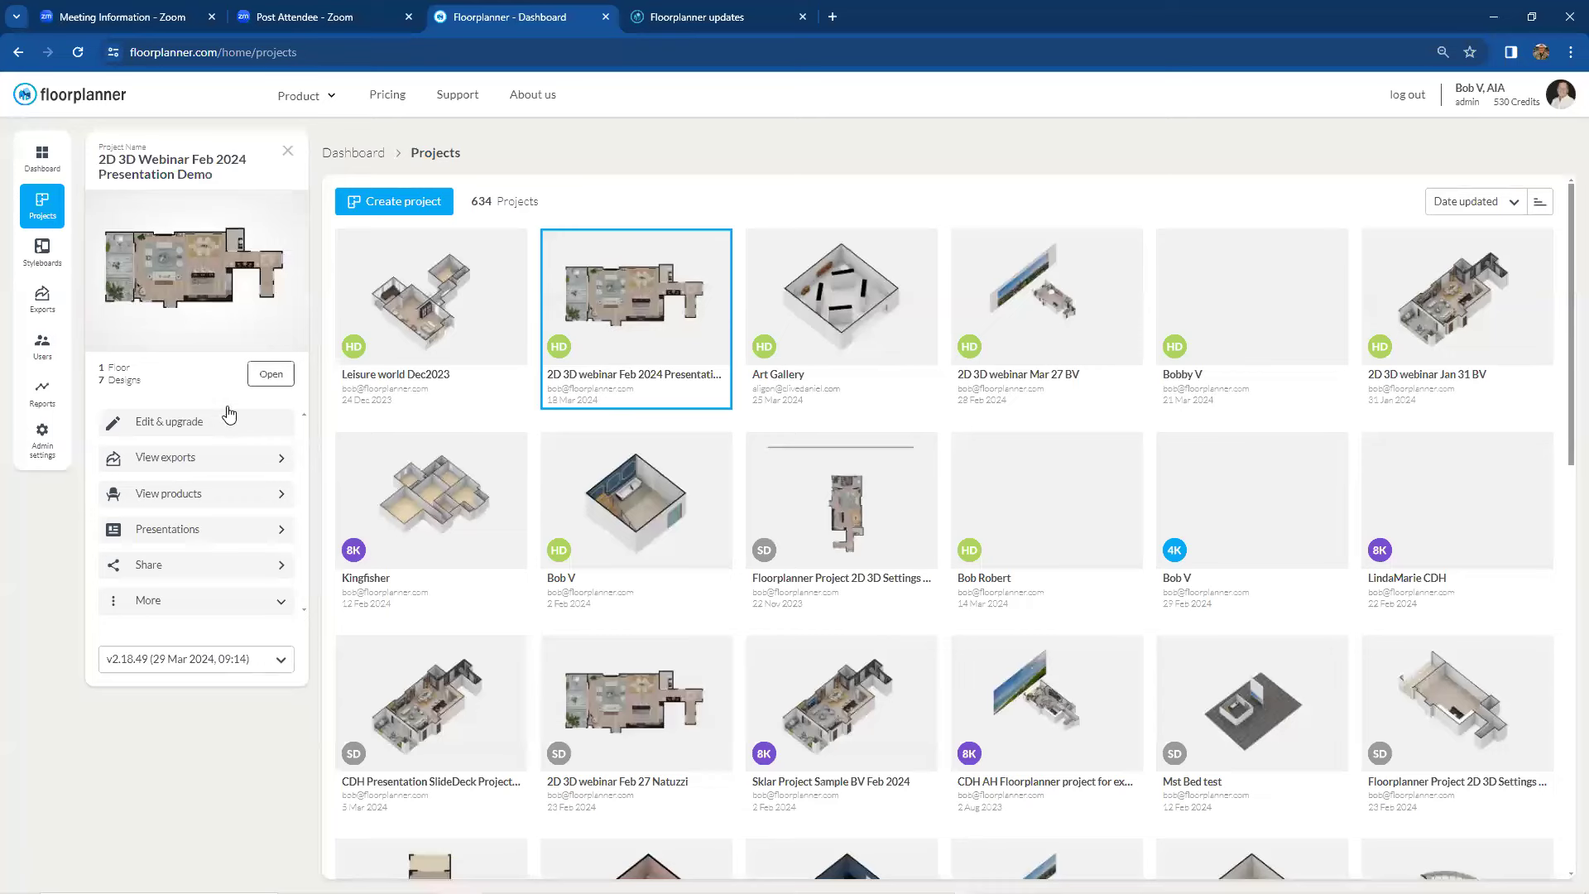
{"action": "left_click", "coordinate": [243, 539]}
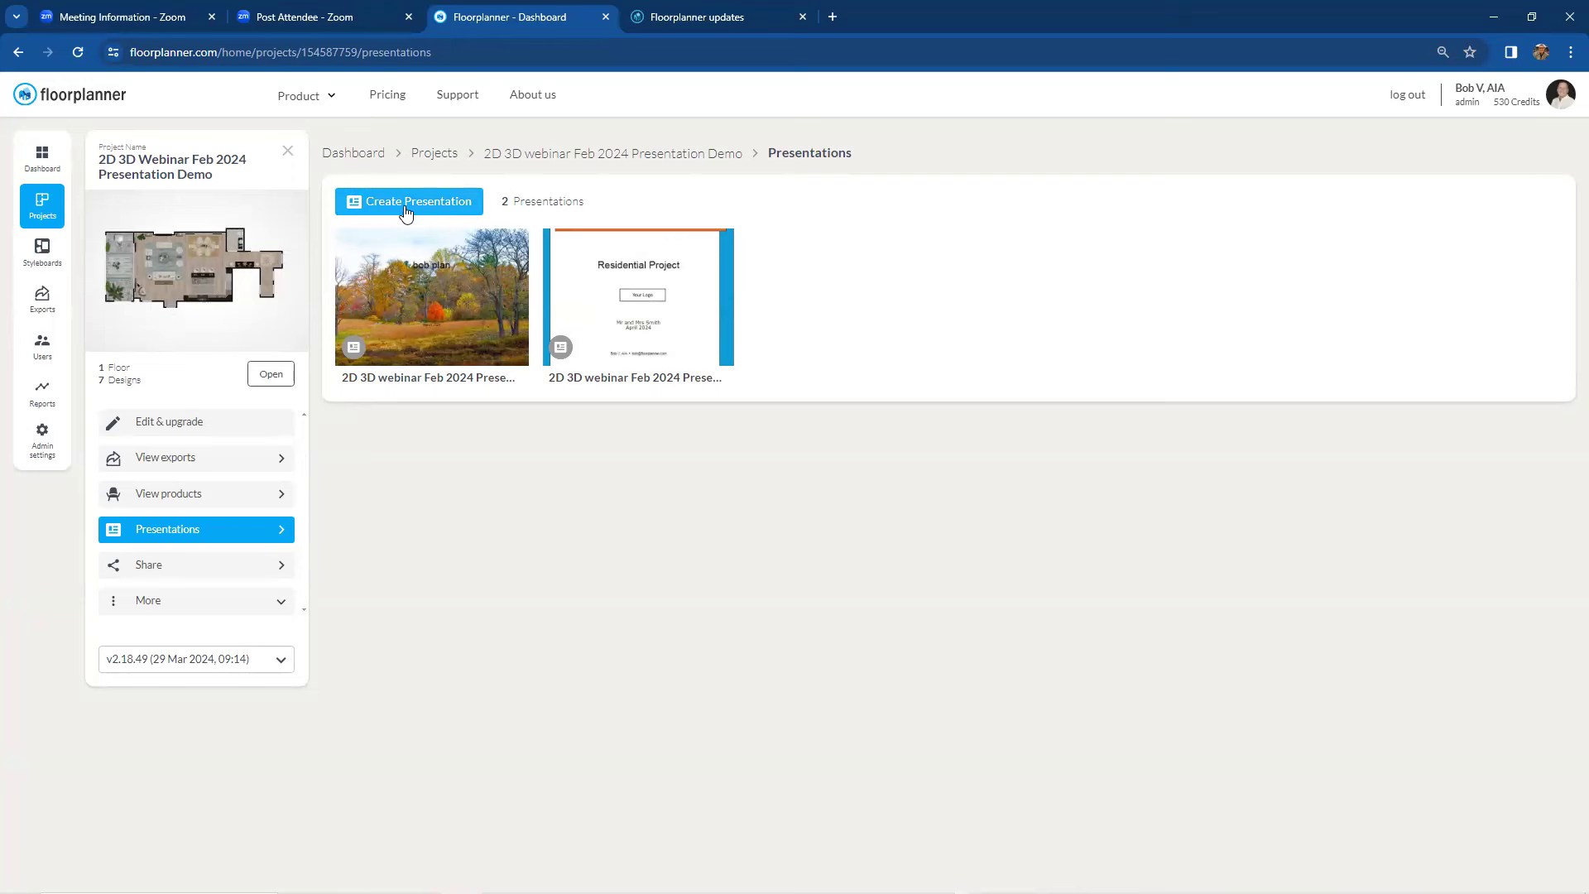
Step: Create a new presentation for the project, named with the presenter's name and set to the Premium level
{"action": "left_click", "coordinate": [432, 204]}
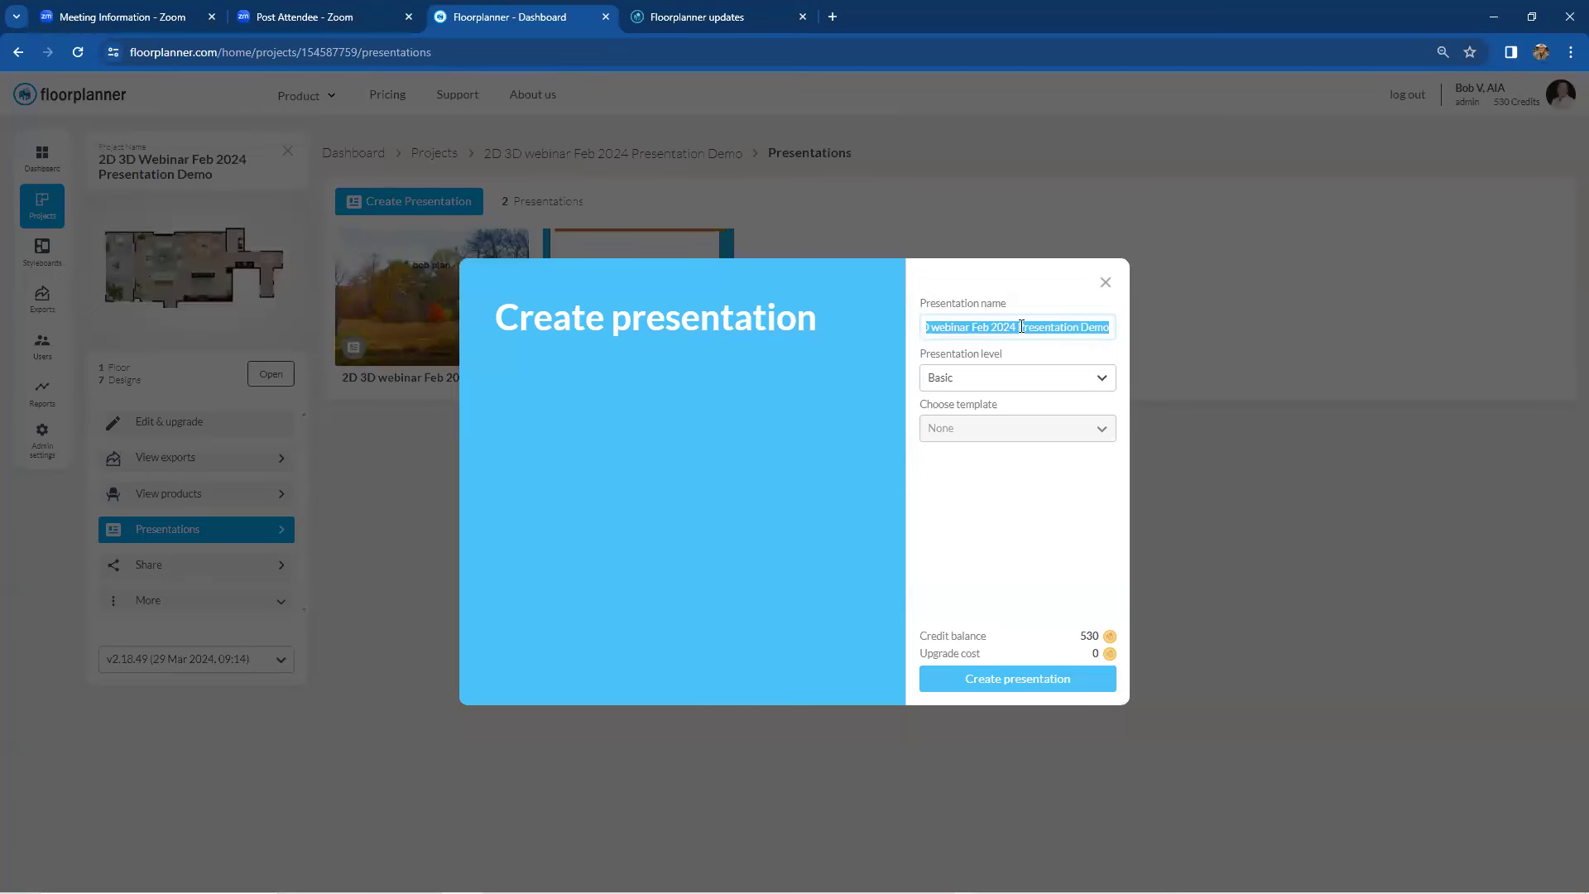
{"action": "type", "text": "Bob V"}
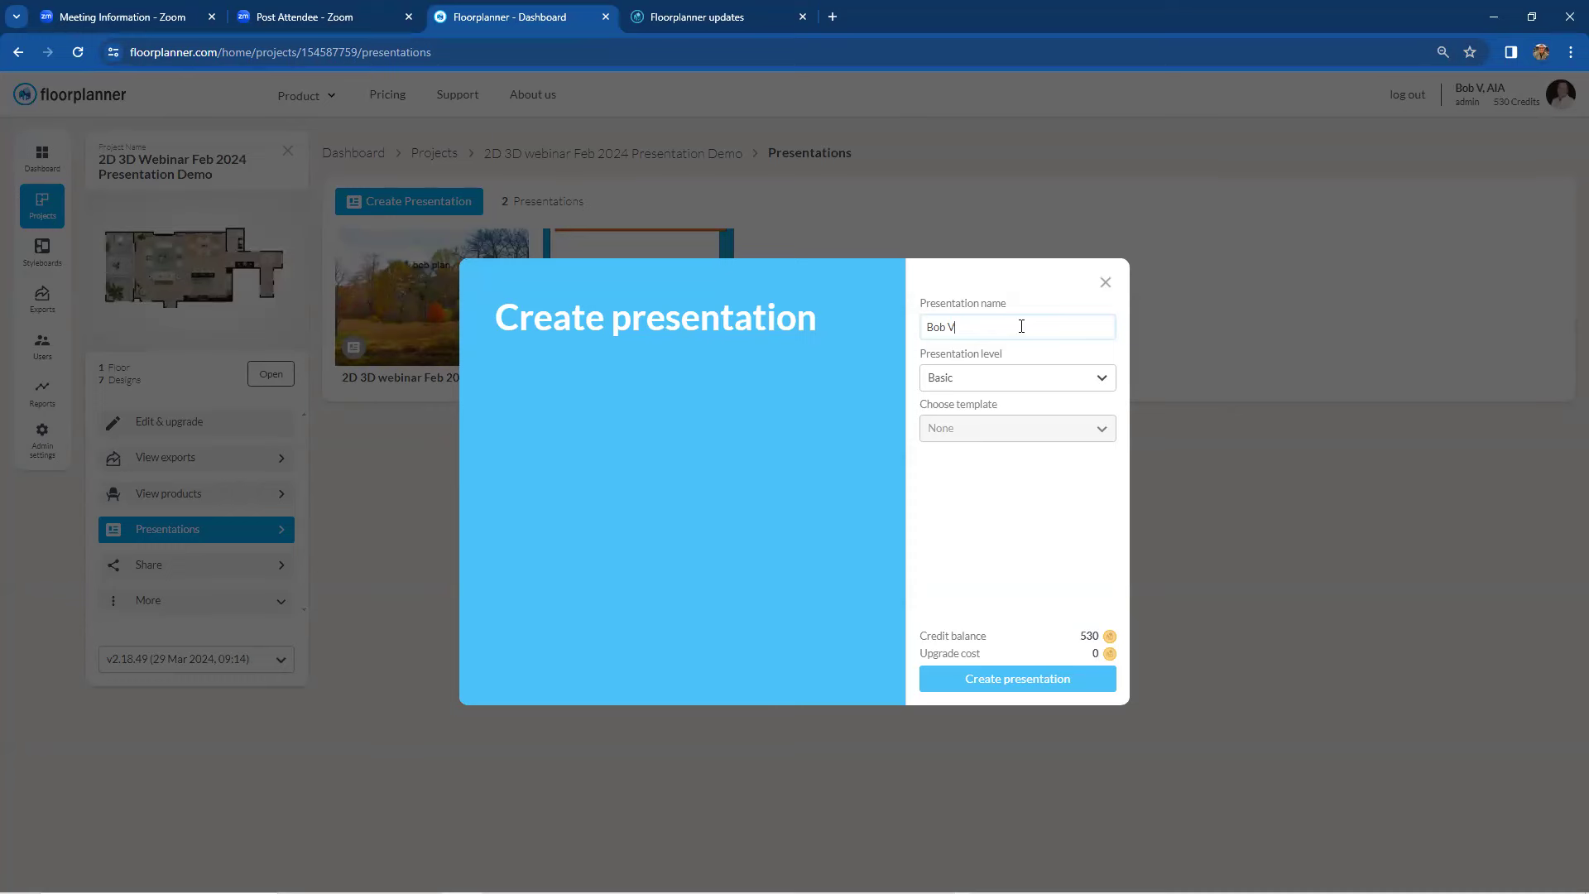
{"action": "left_click", "coordinate": [1105, 382]}
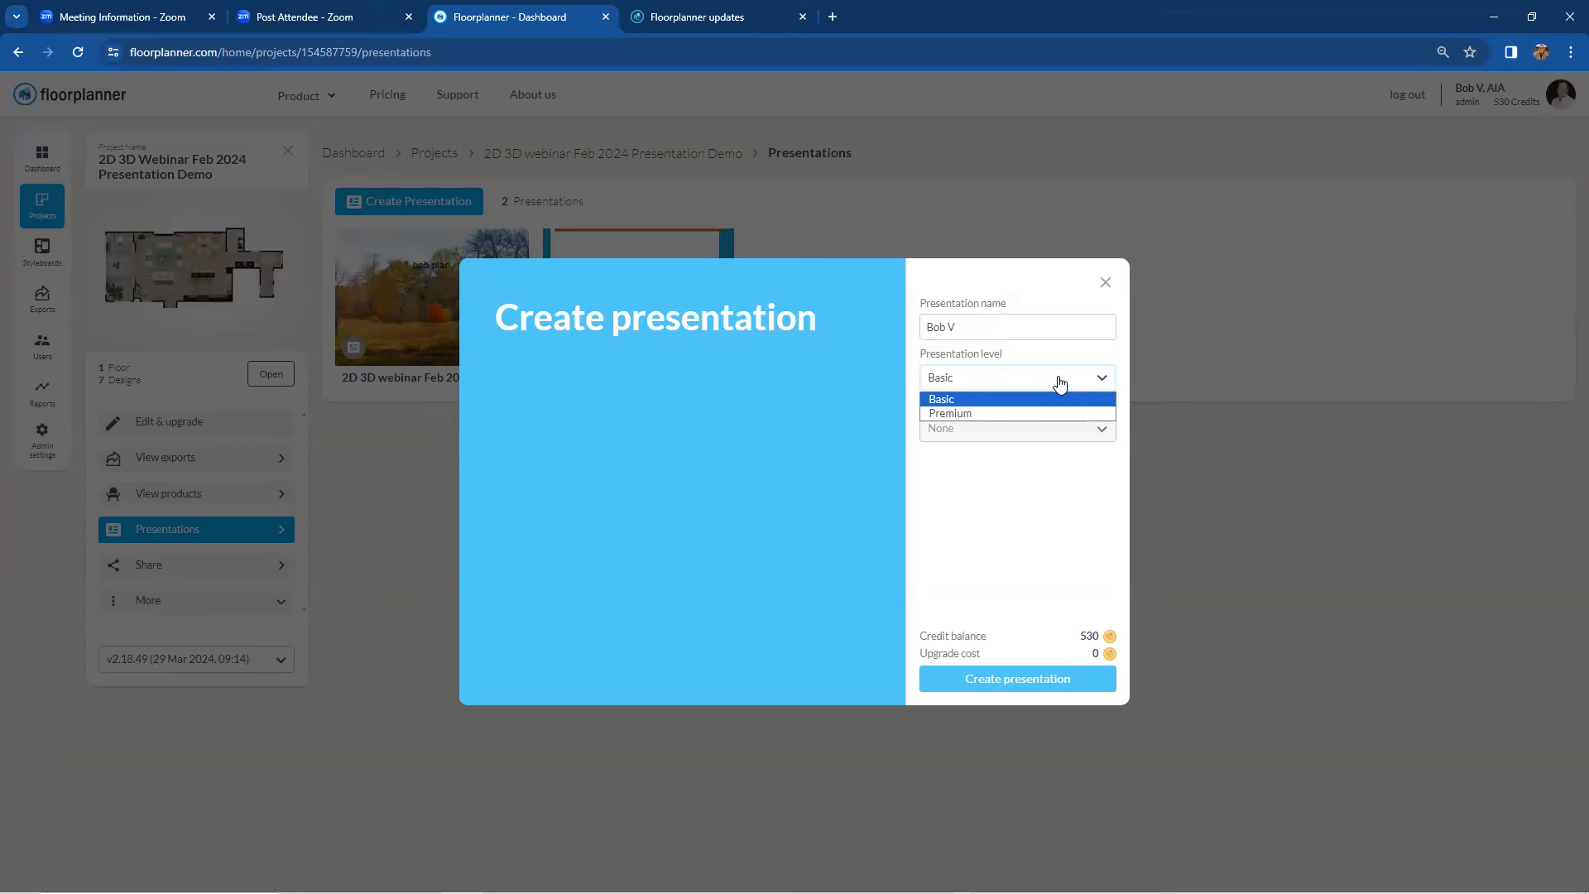
{"action": "left_click", "coordinate": [1061, 382]}
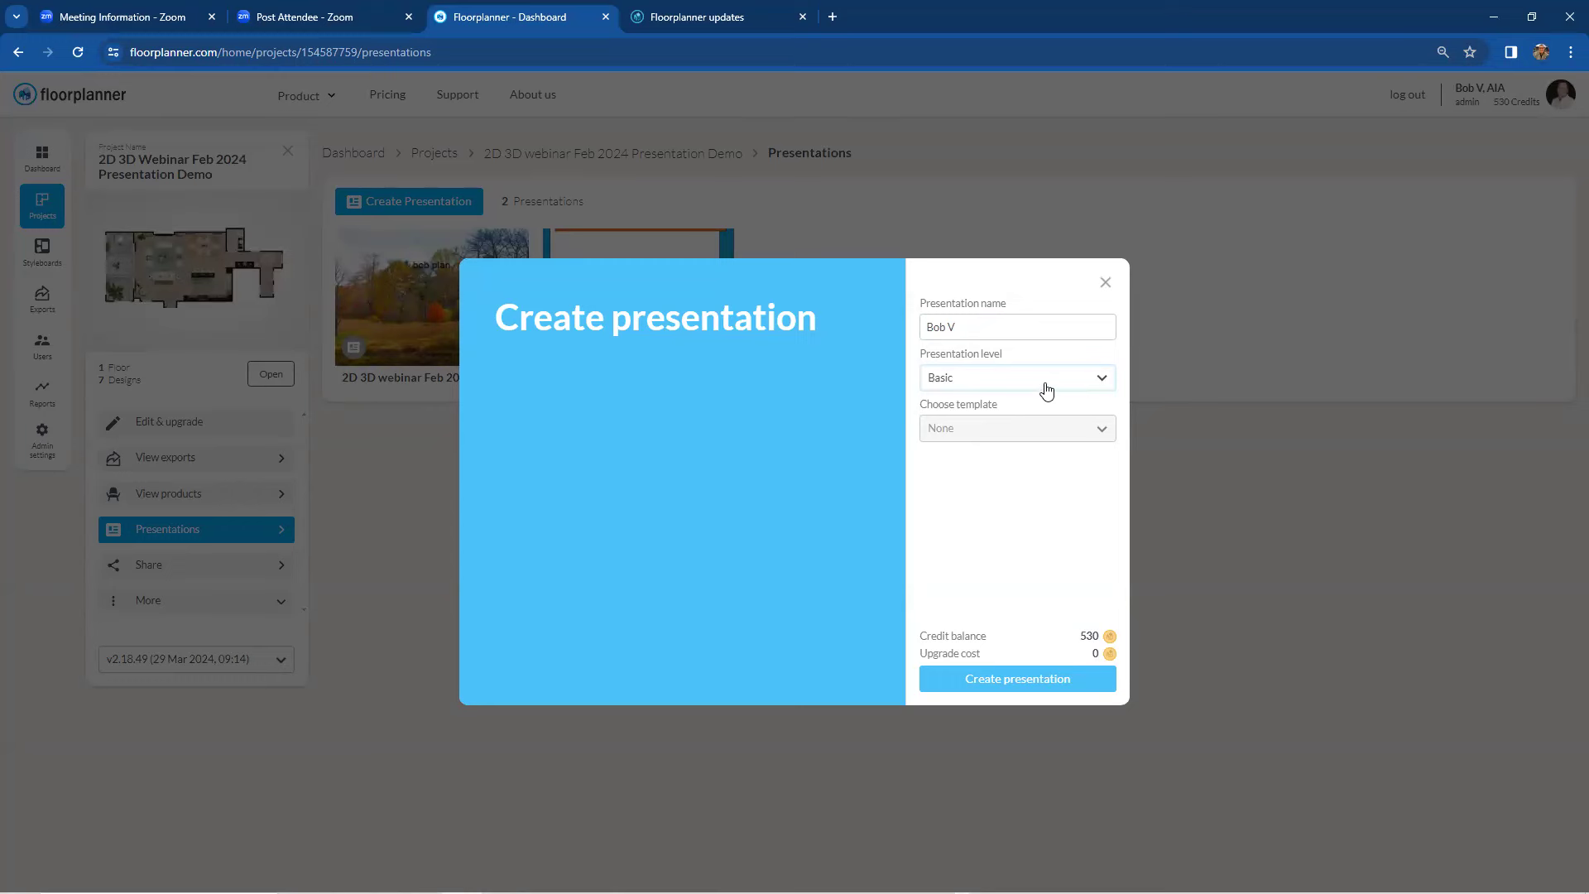
{"action": "left_click", "coordinate": [1099, 382]}
{"action": "left_click", "coordinate": [1087, 414]}
{"action": "left_click", "coordinate": [1059, 683]}
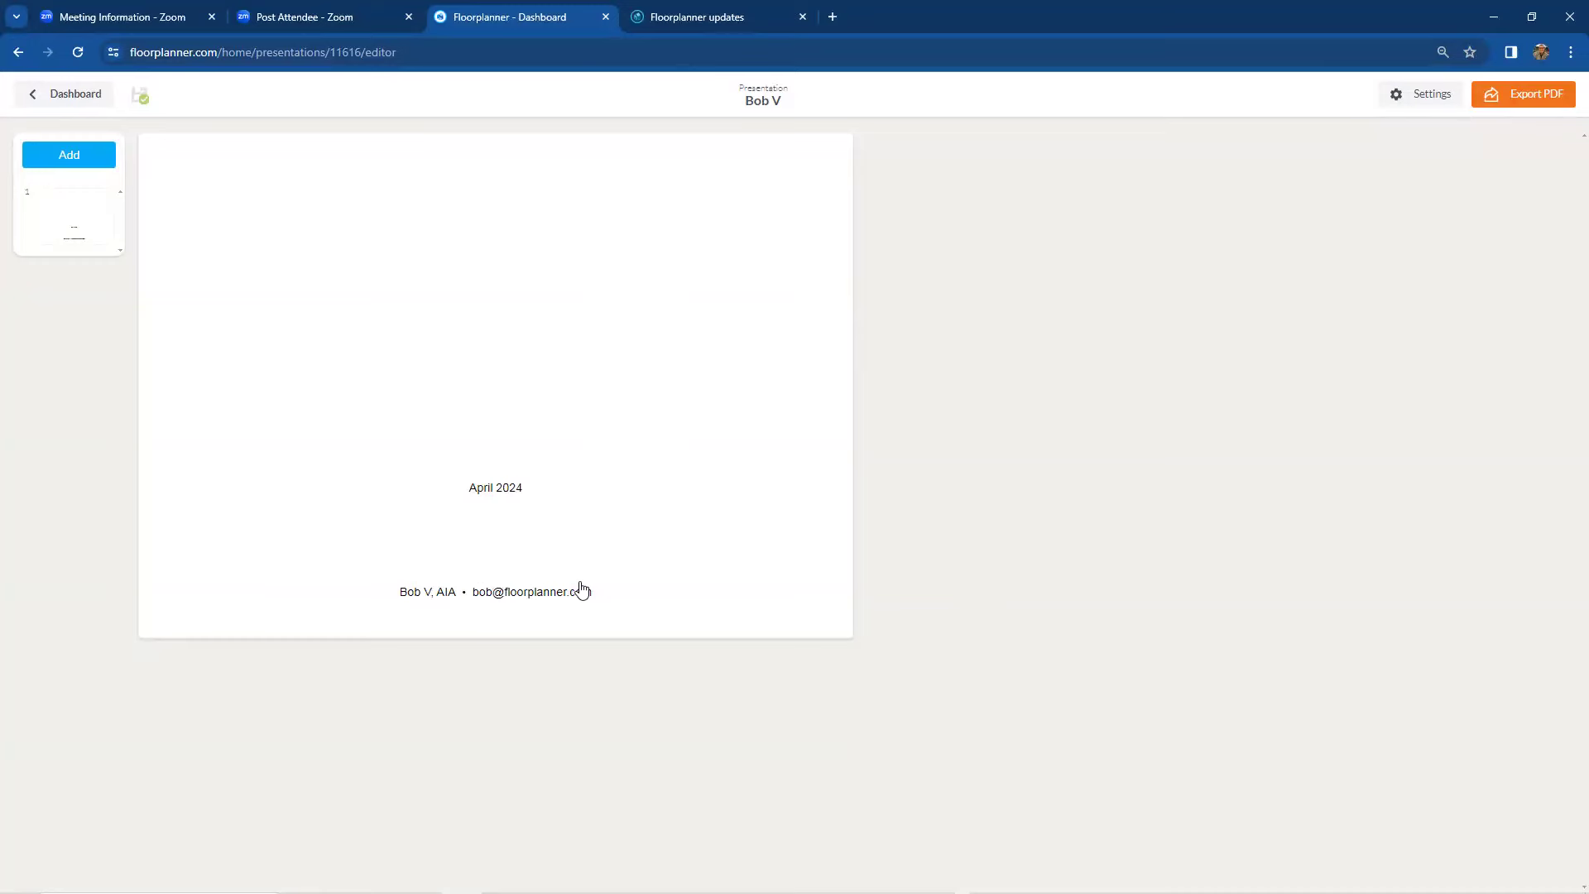
Step: Select the cover slide and set its title to "Residential Project"
{"action": "left_click", "coordinate": [612, 429]}
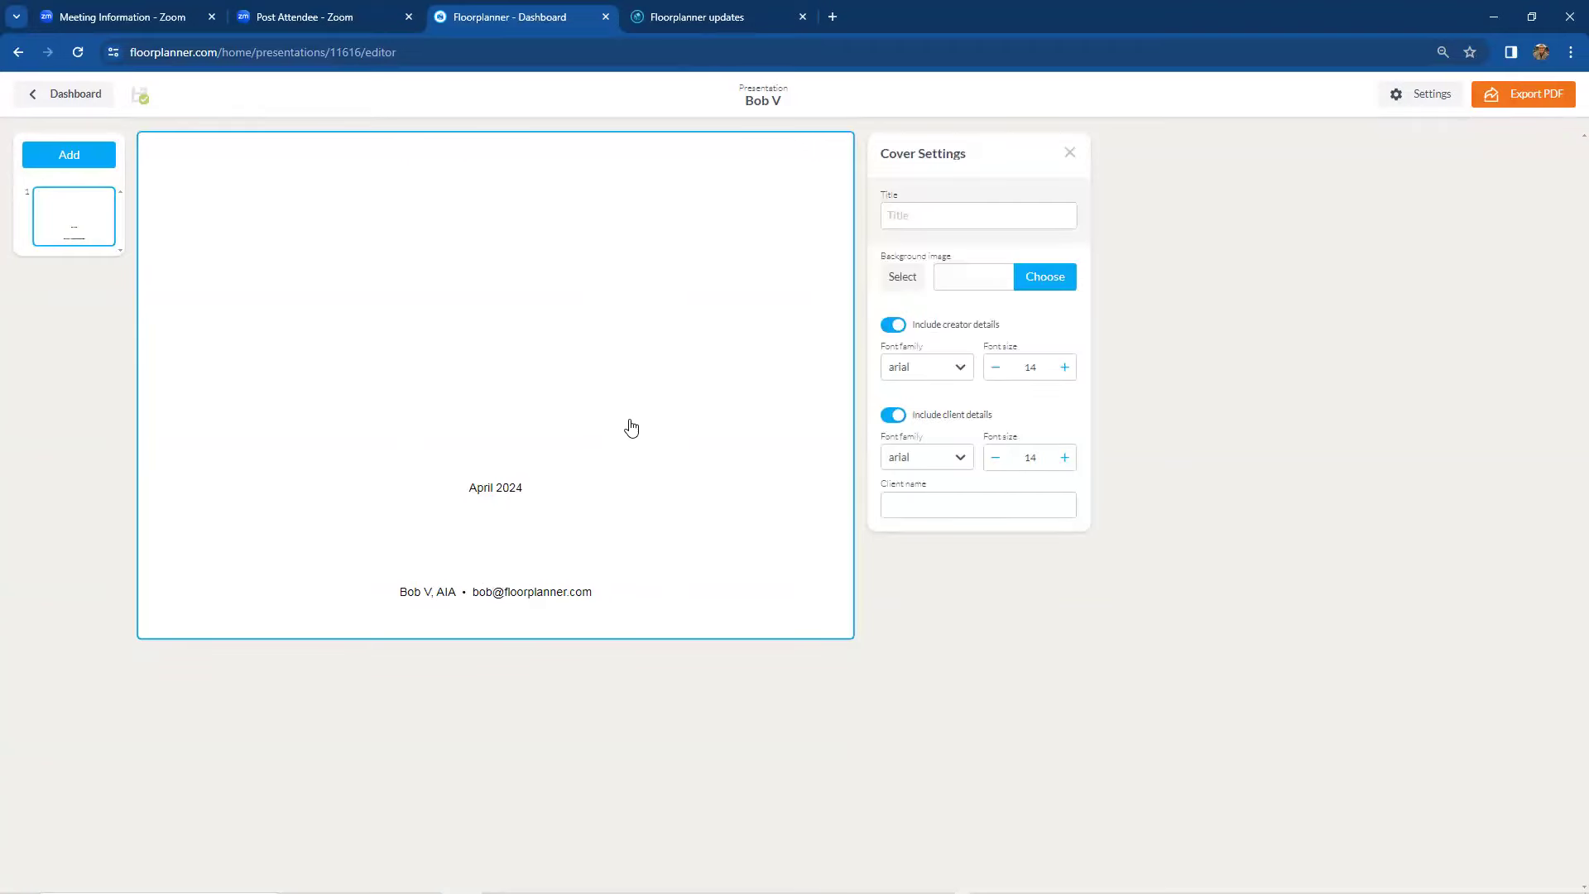
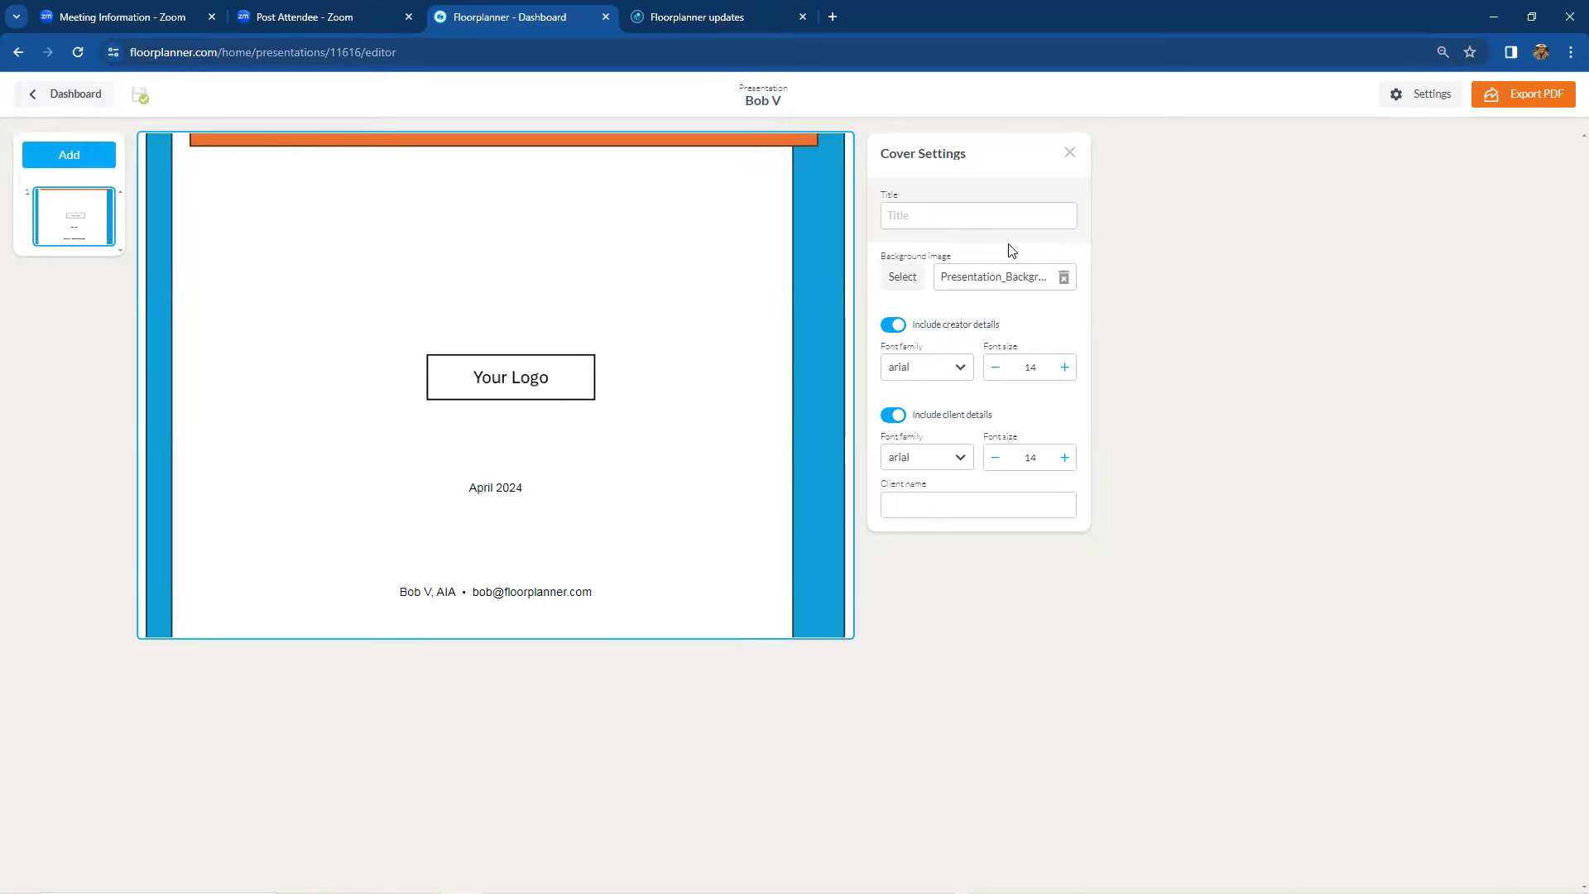
{"action": "left_click", "coordinate": [995, 216]}
{"action": "type", "text": "Resid"}
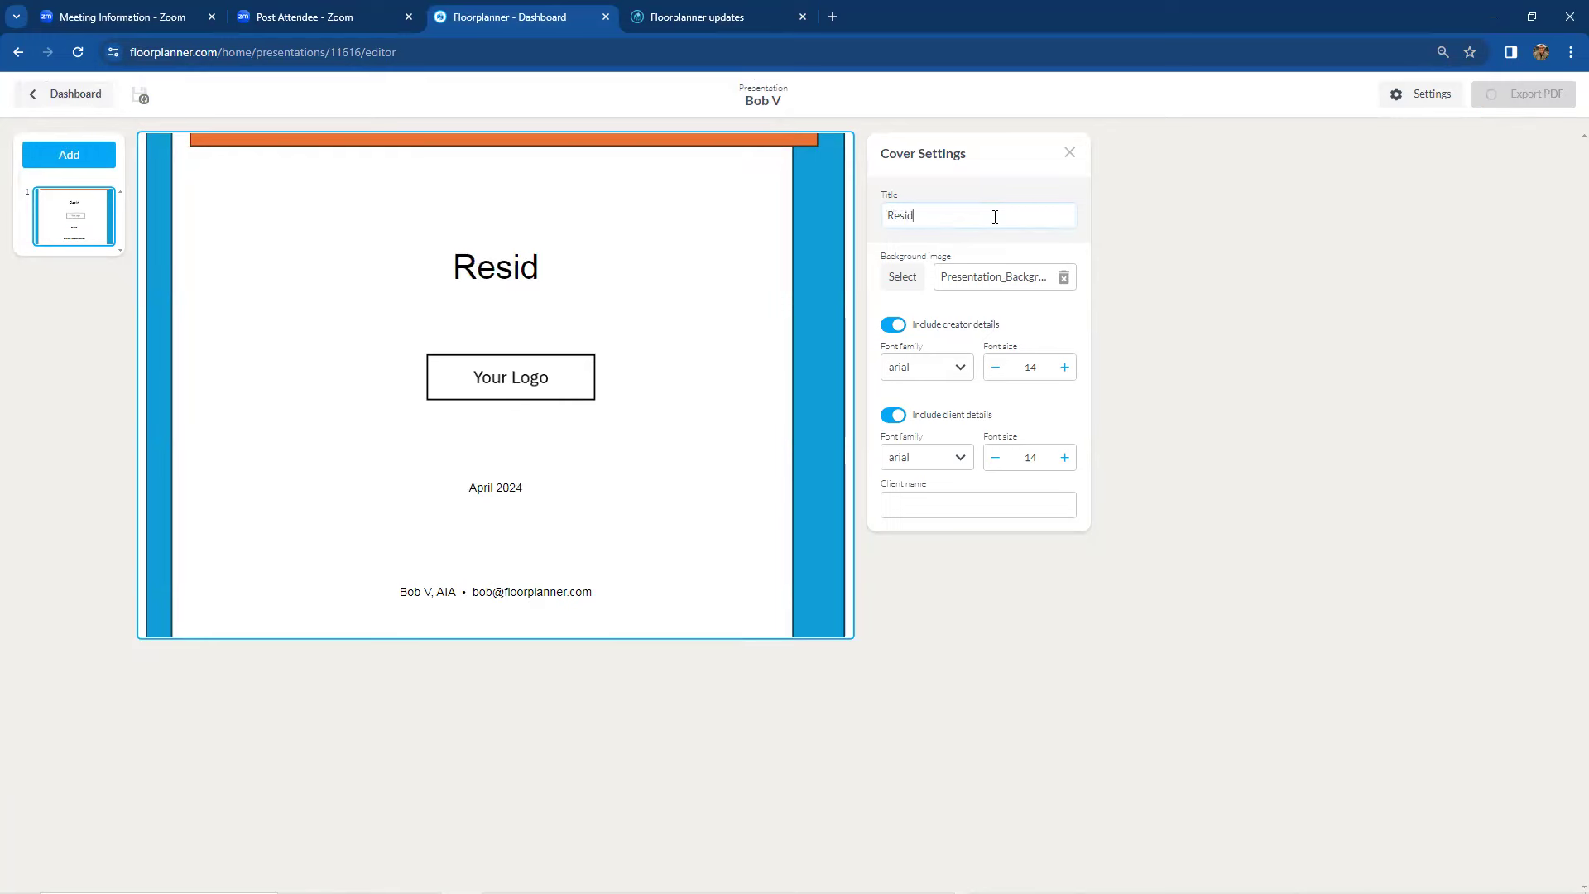
{"action": "type", "text": "ential"}
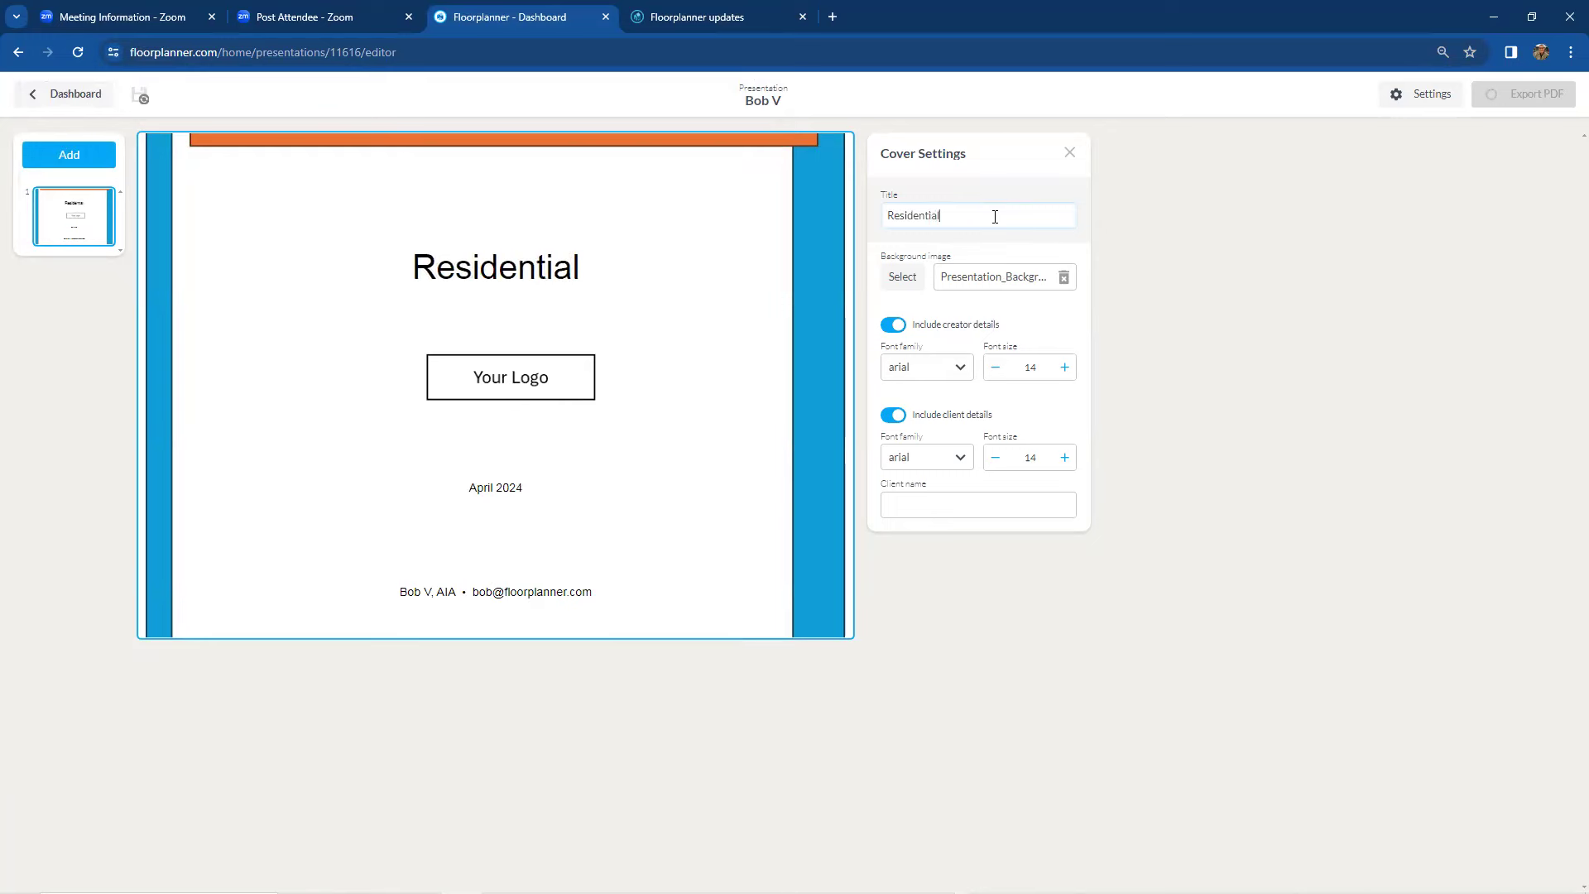
{"action": "type", "text": " Pr"}
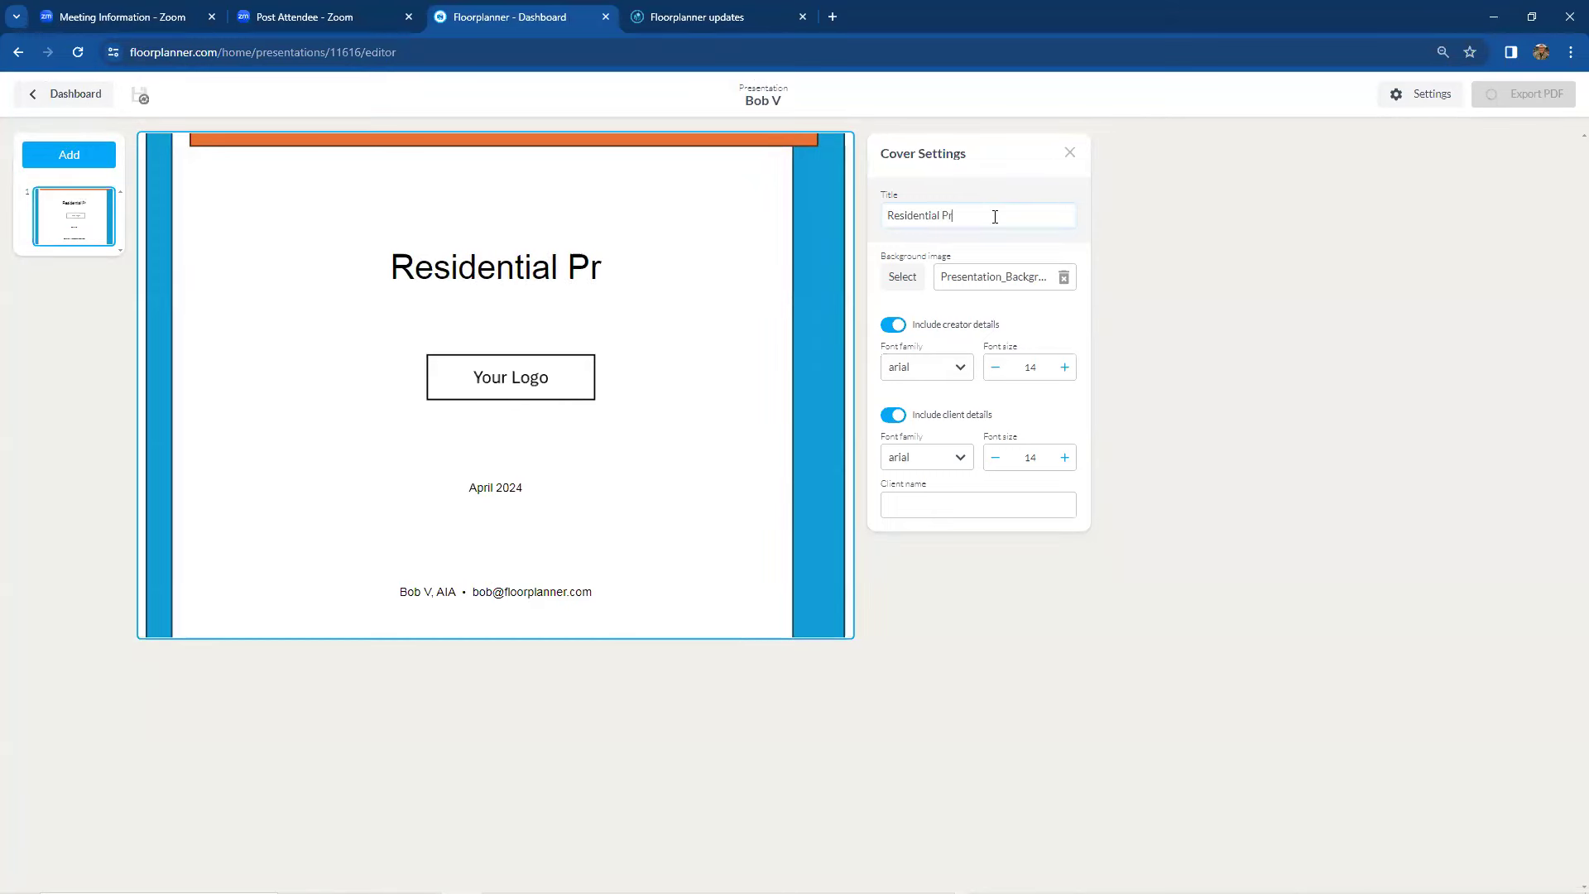
{"action": "type", "text": "oject"}
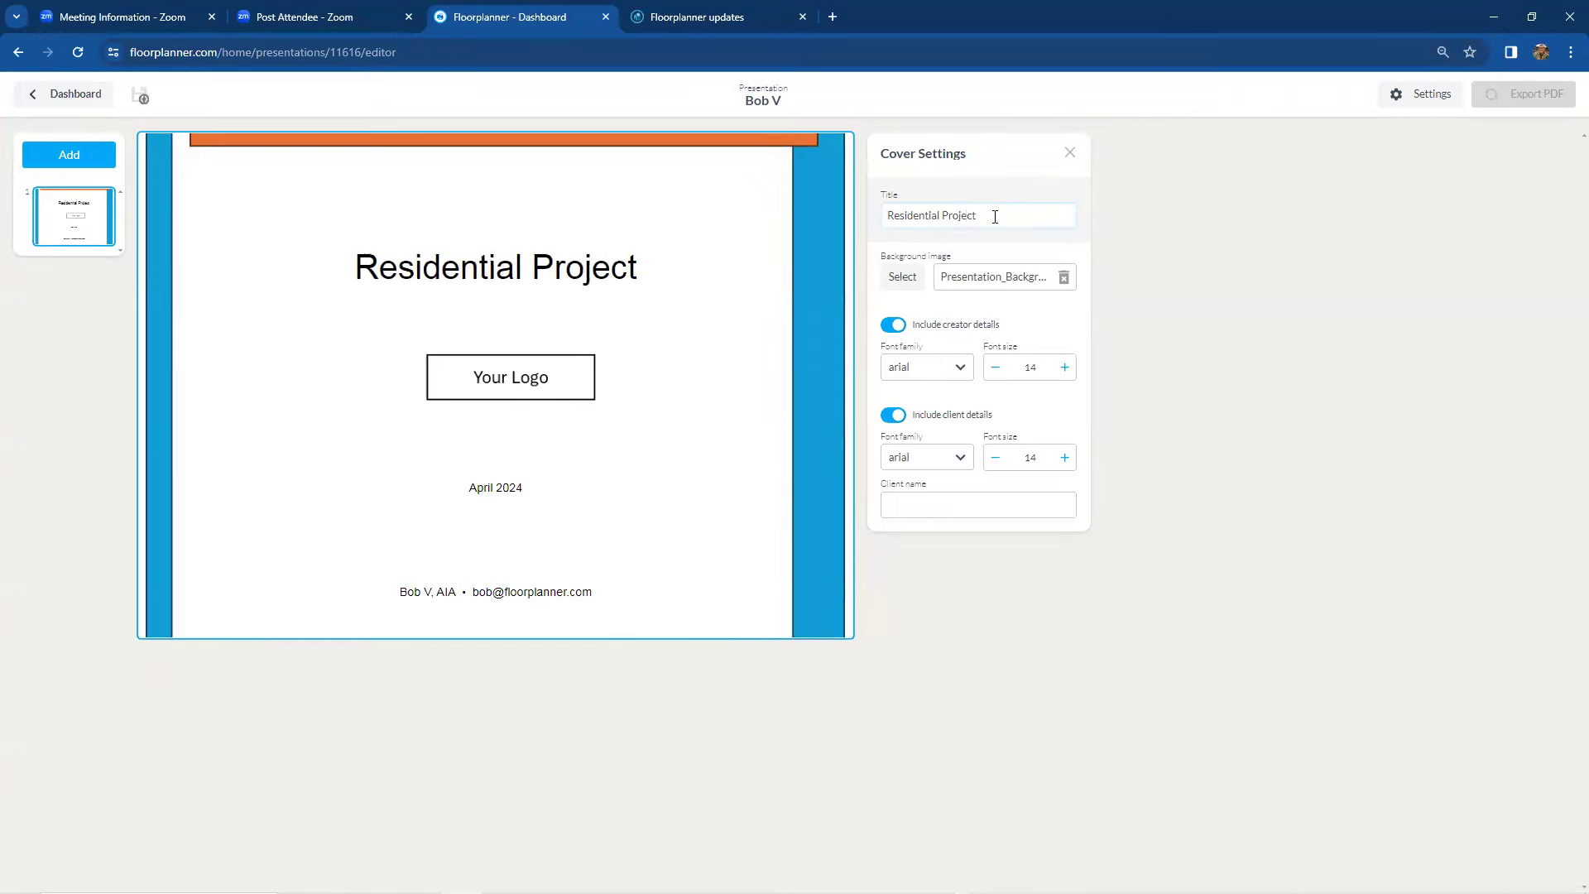
Step: Enter the clients' name in the cover's client details
{"action": "left_click", "coordinate": [997, 500]}
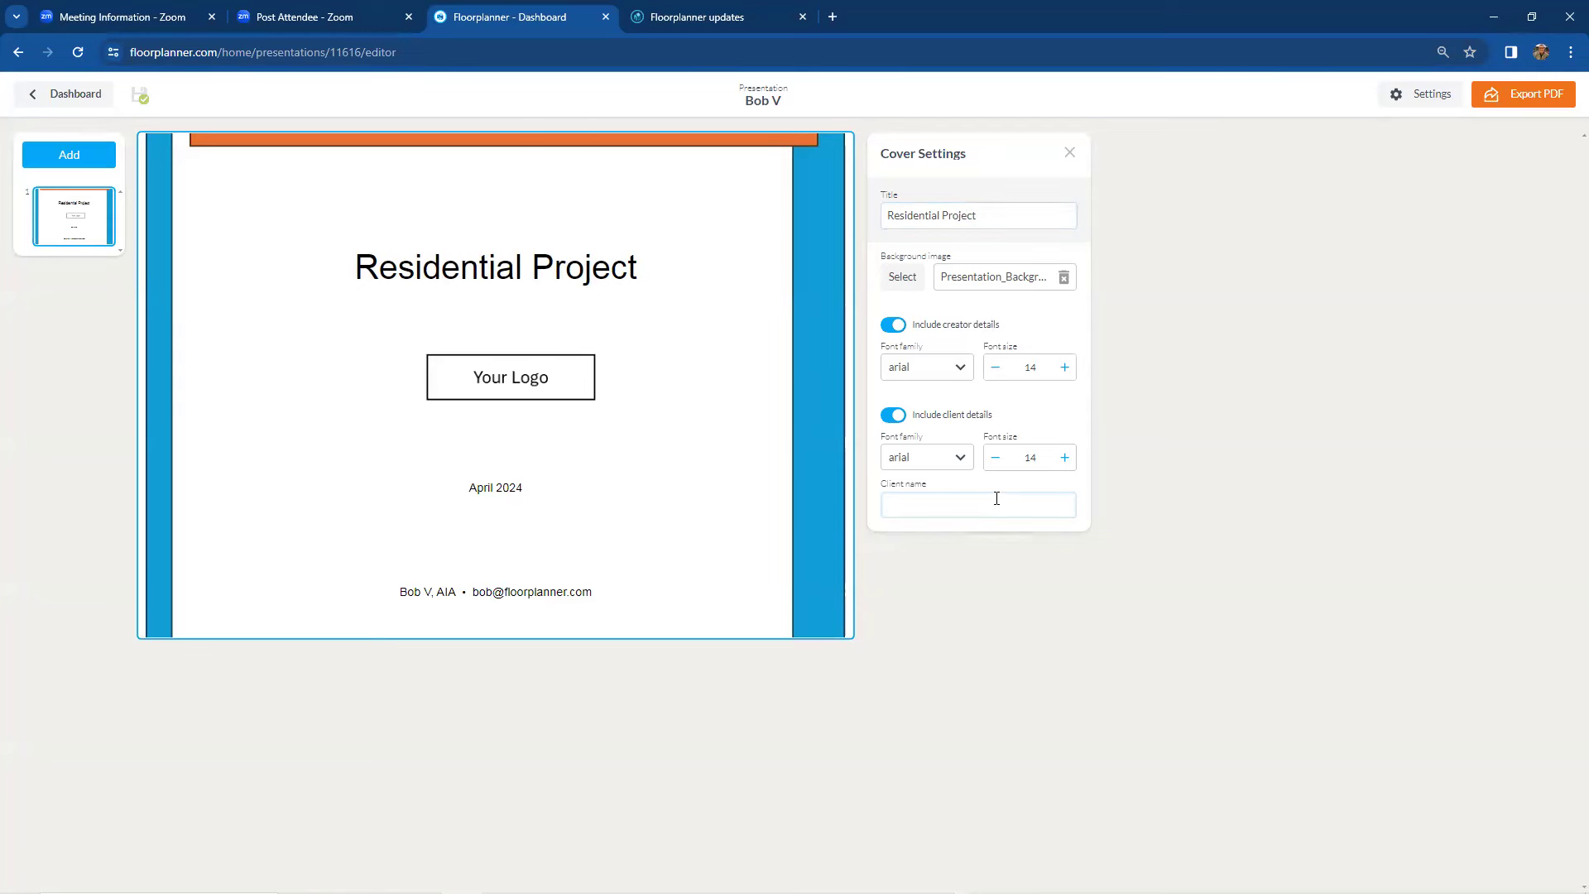
{"action": "type", "text": "Mr and Mrs S"}
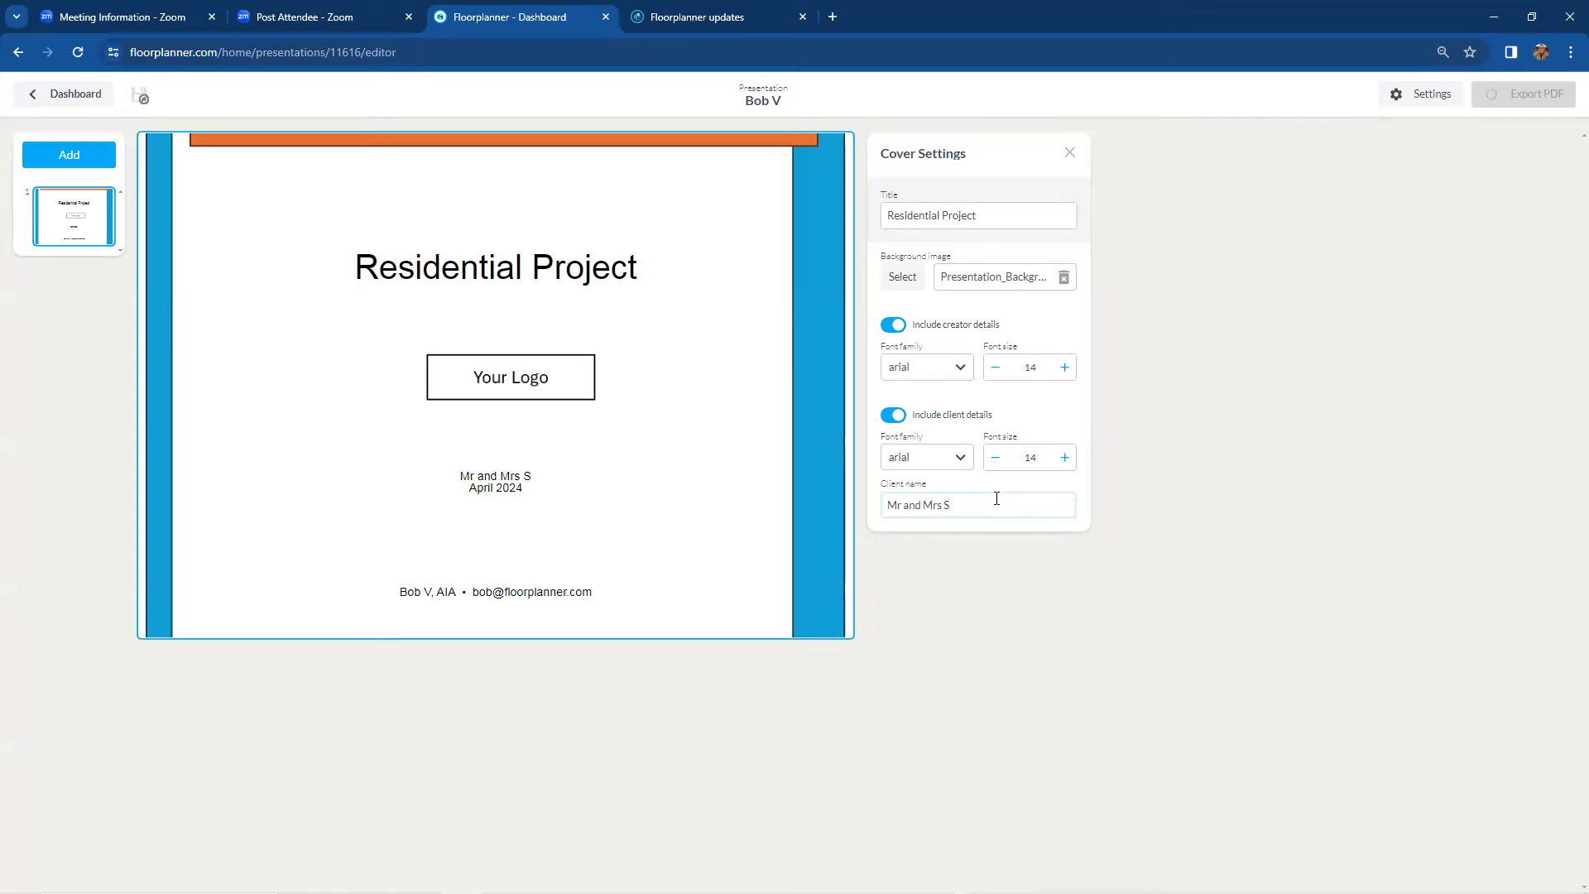
{"action": "type", "text": "mith"}
Step: Set the cover's client details font to Times New Roman at size 24
{"action": "left_click", "coordinate": [960, 459]}
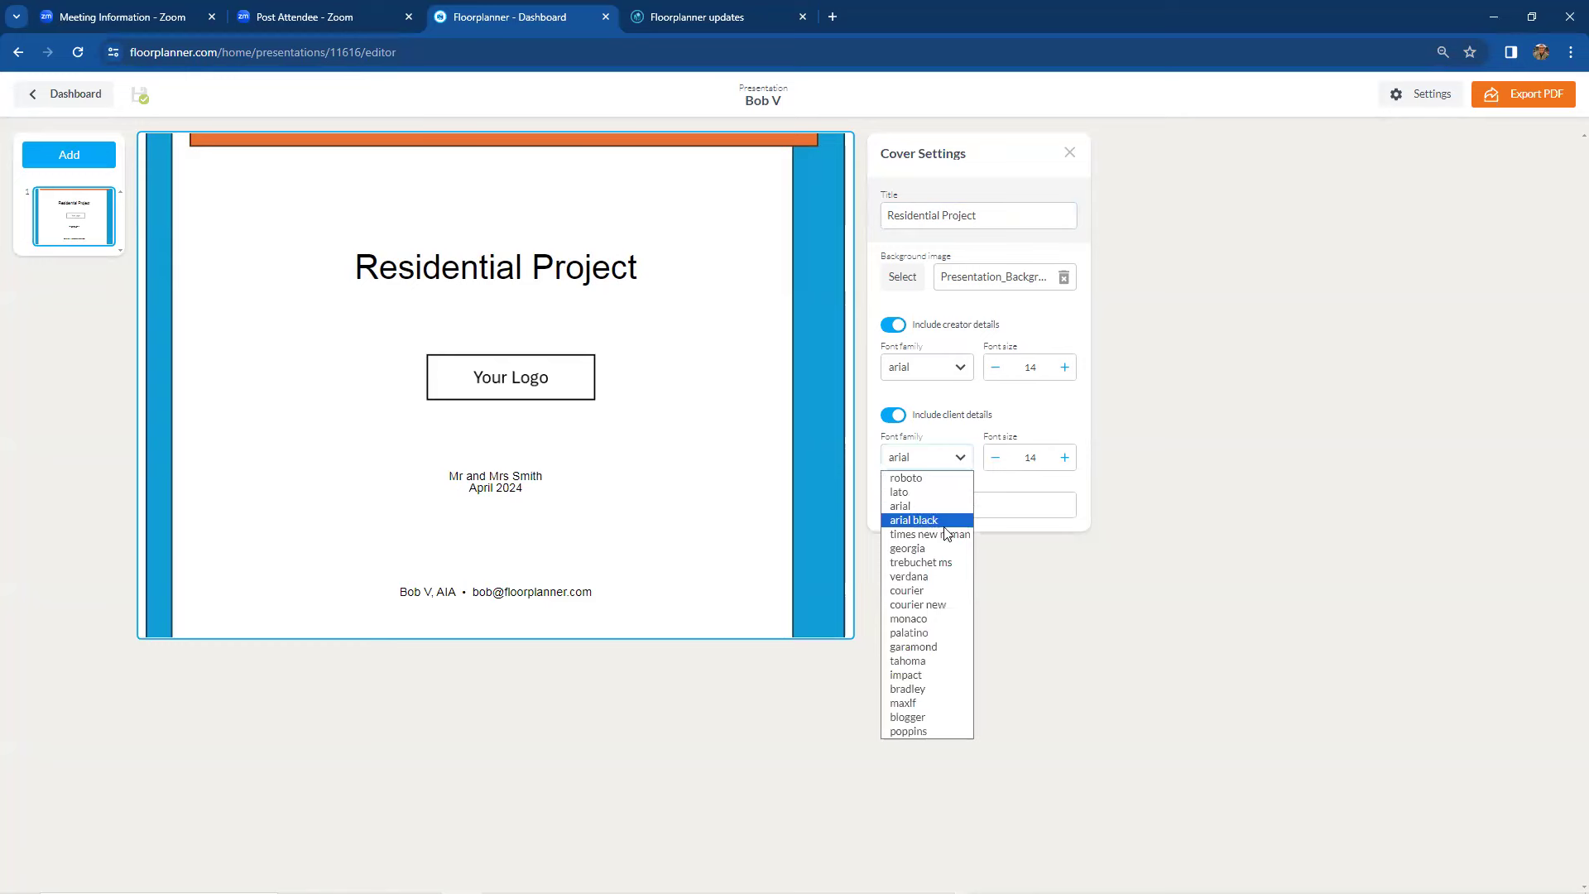
{"action": "left_click", "coordinate": [943, 534]}
{"action": "left_click", "coordinate": [1075, 467]}
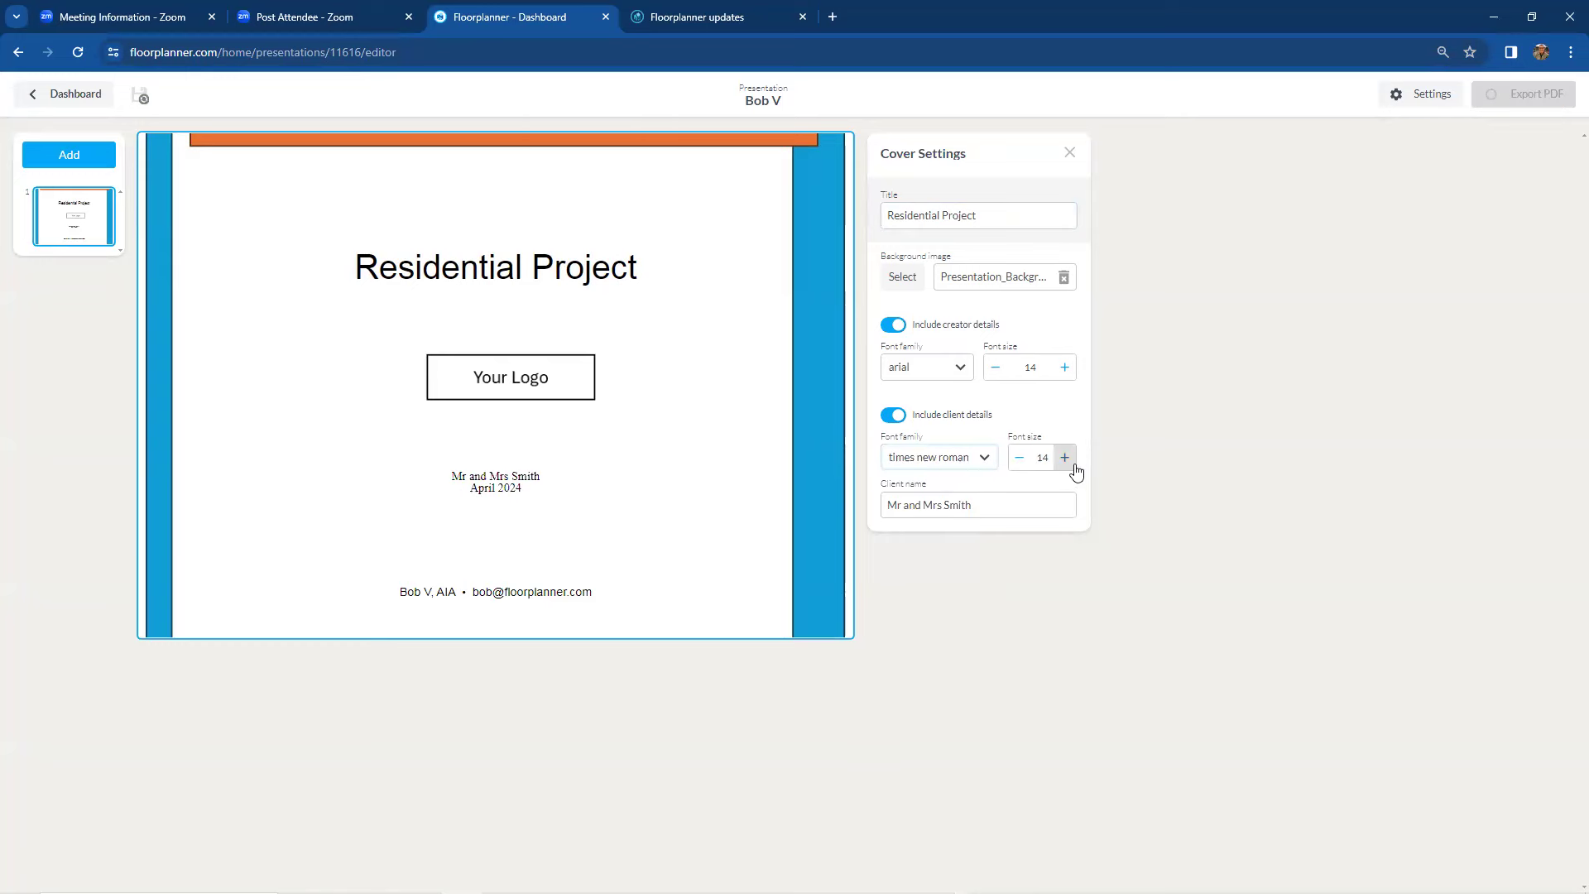
{"action": "left_click", "coordinate": [1074, 467]}
{"action": "left_click", "coordinate": [1073, 468]}
{"action": "left_click", "coordinate": [1071, 467]}
{"action": "left_click", "coordinate": [1071, 467]}
{"action": "left_click", "coordinate": [1068, 465]}
{"action": "left_click", "coordinate": [1068, 466]}
{"action": "left_click", "coordinate": [1069, 465]}
{"action": "left_click", "coordinate": [1068, 465]}
{"action": "left_click", "coordinate": [1069, 465]}
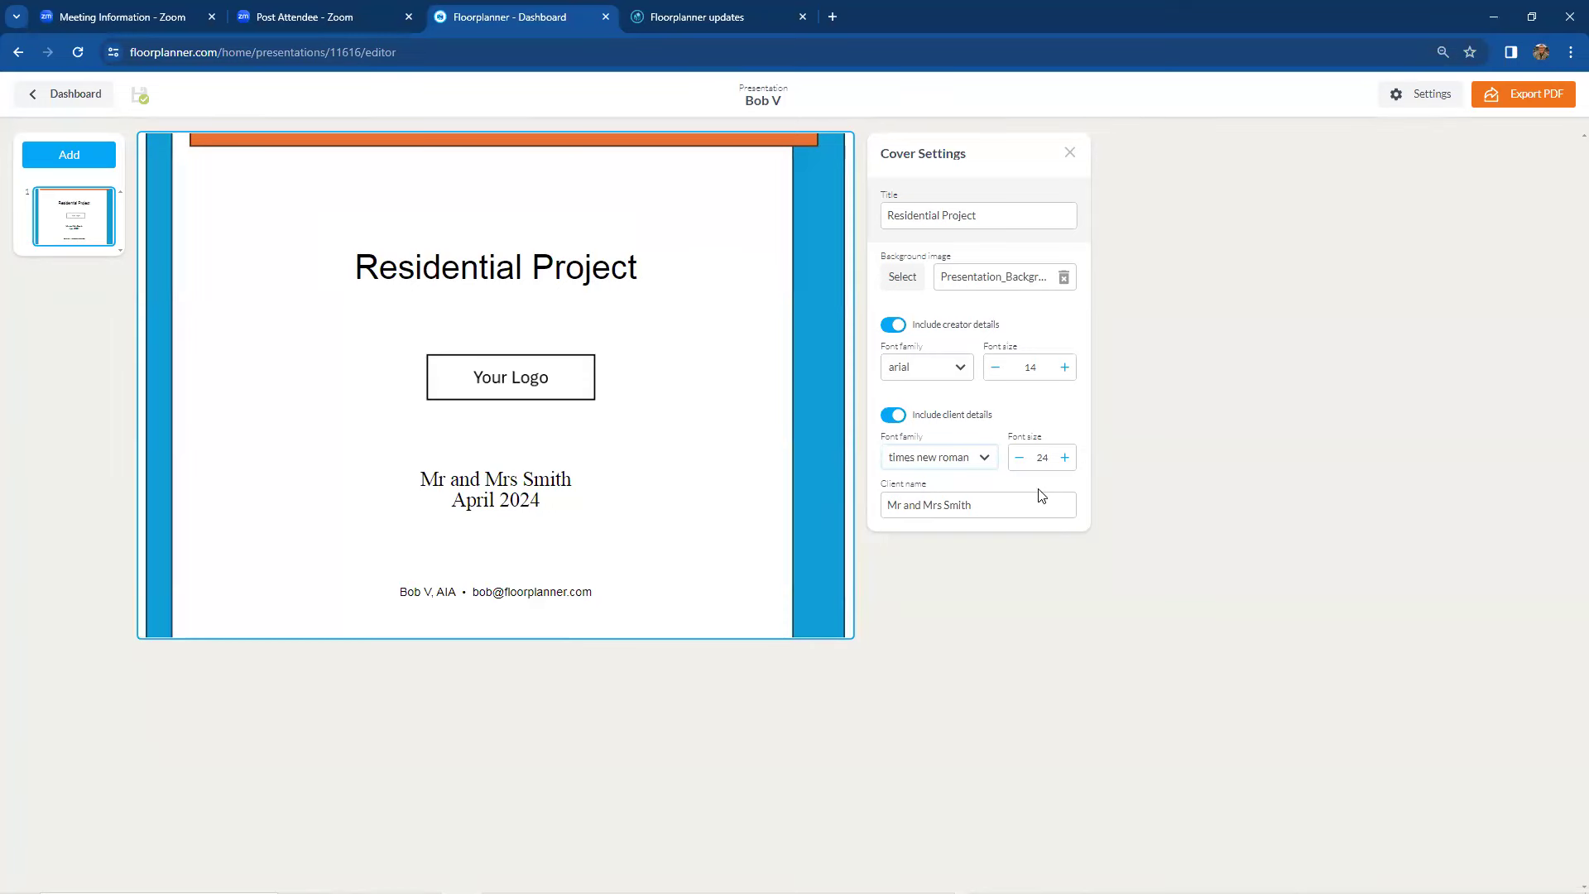
Step: Switch the cover's creator details off and on again, and do the same for the client details
{"action": "left_click", "coordinate": [890, 328]}
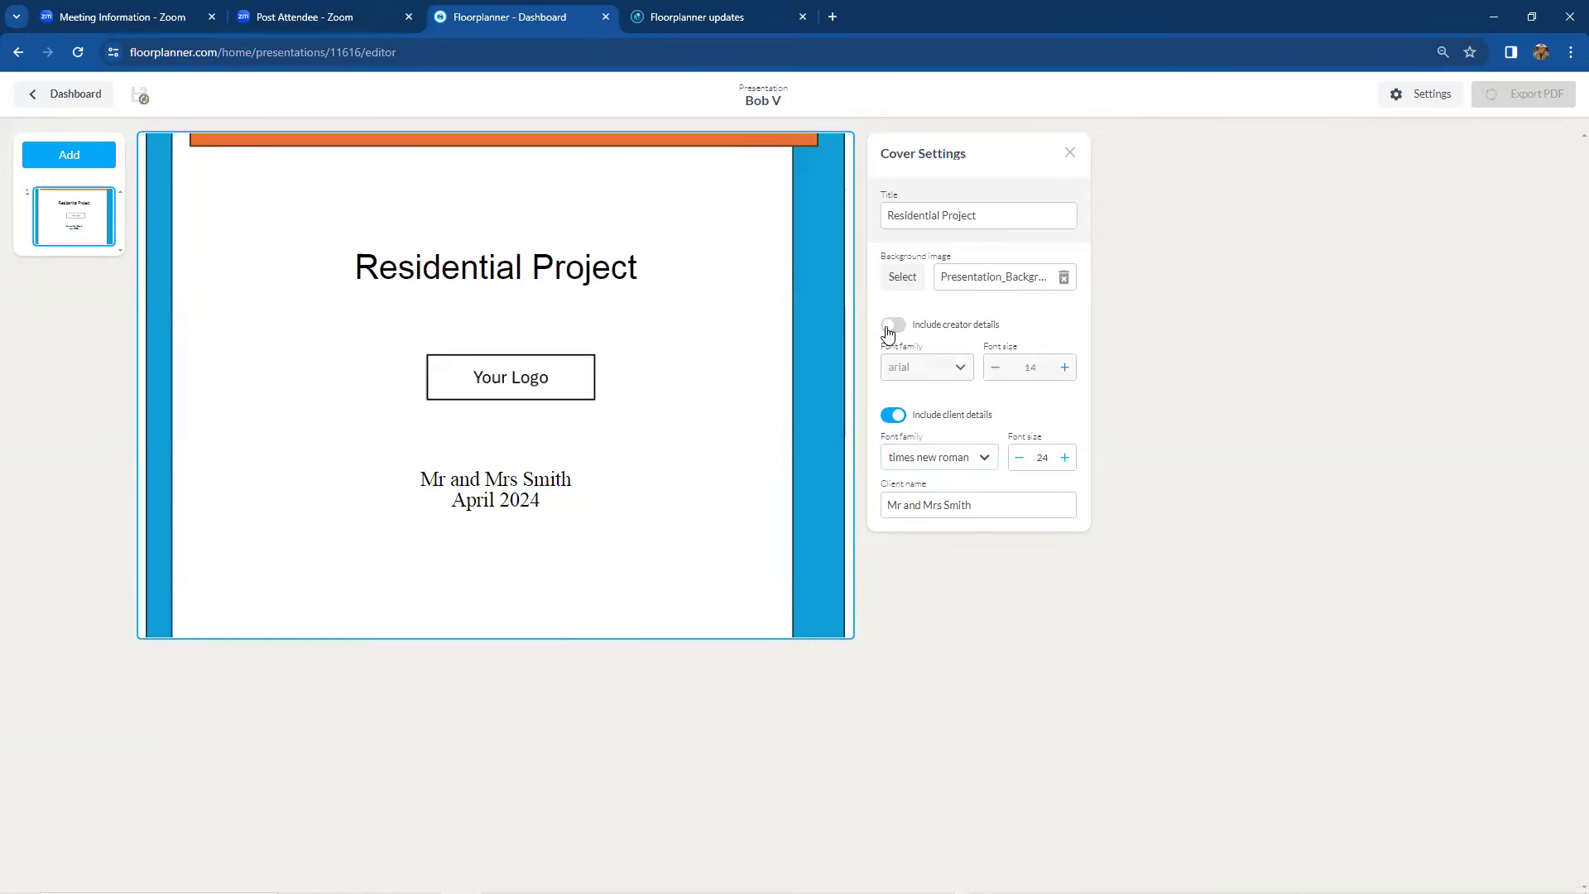
{"action": "left_click", "coordinate": [891, 326]}
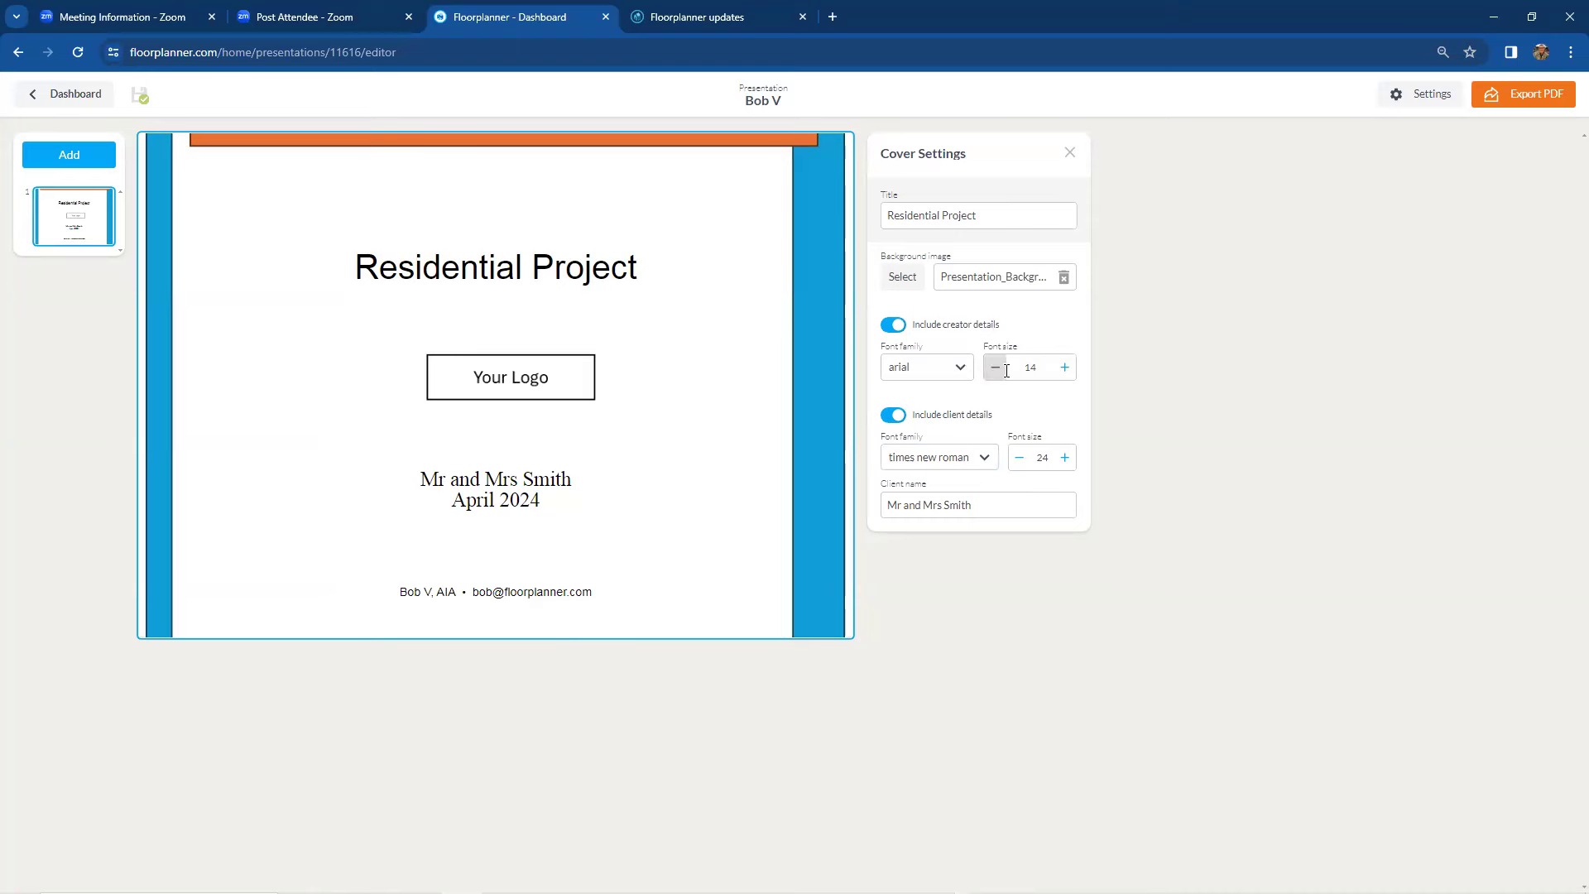
{"action": "left_click", "coordinate": [892, 417]}
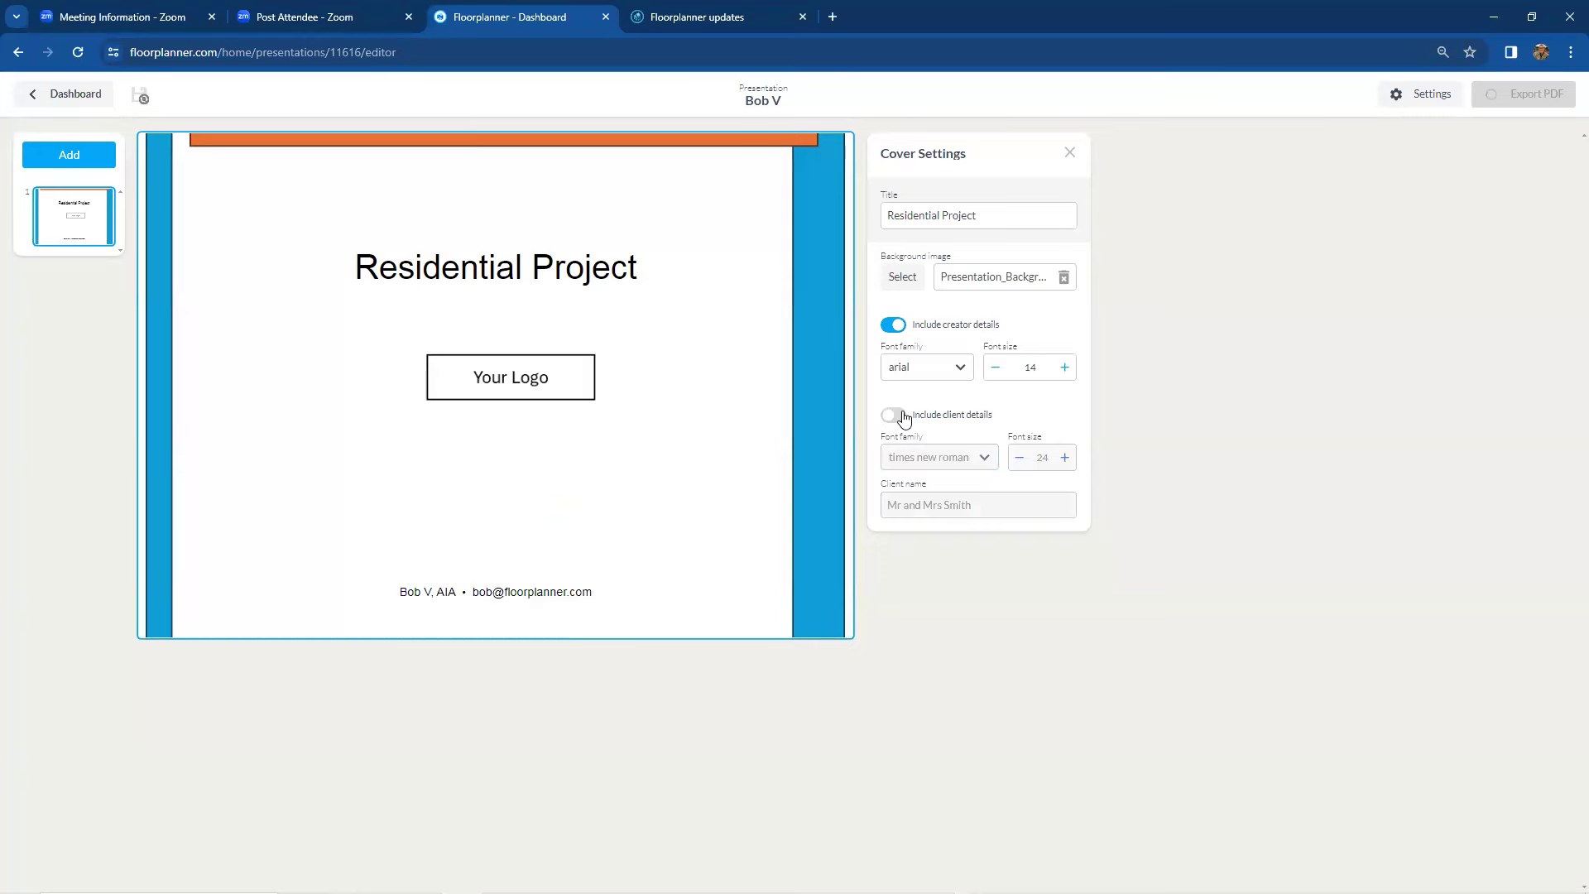
{"action": "left_click", "coordinate": [903, 416]}
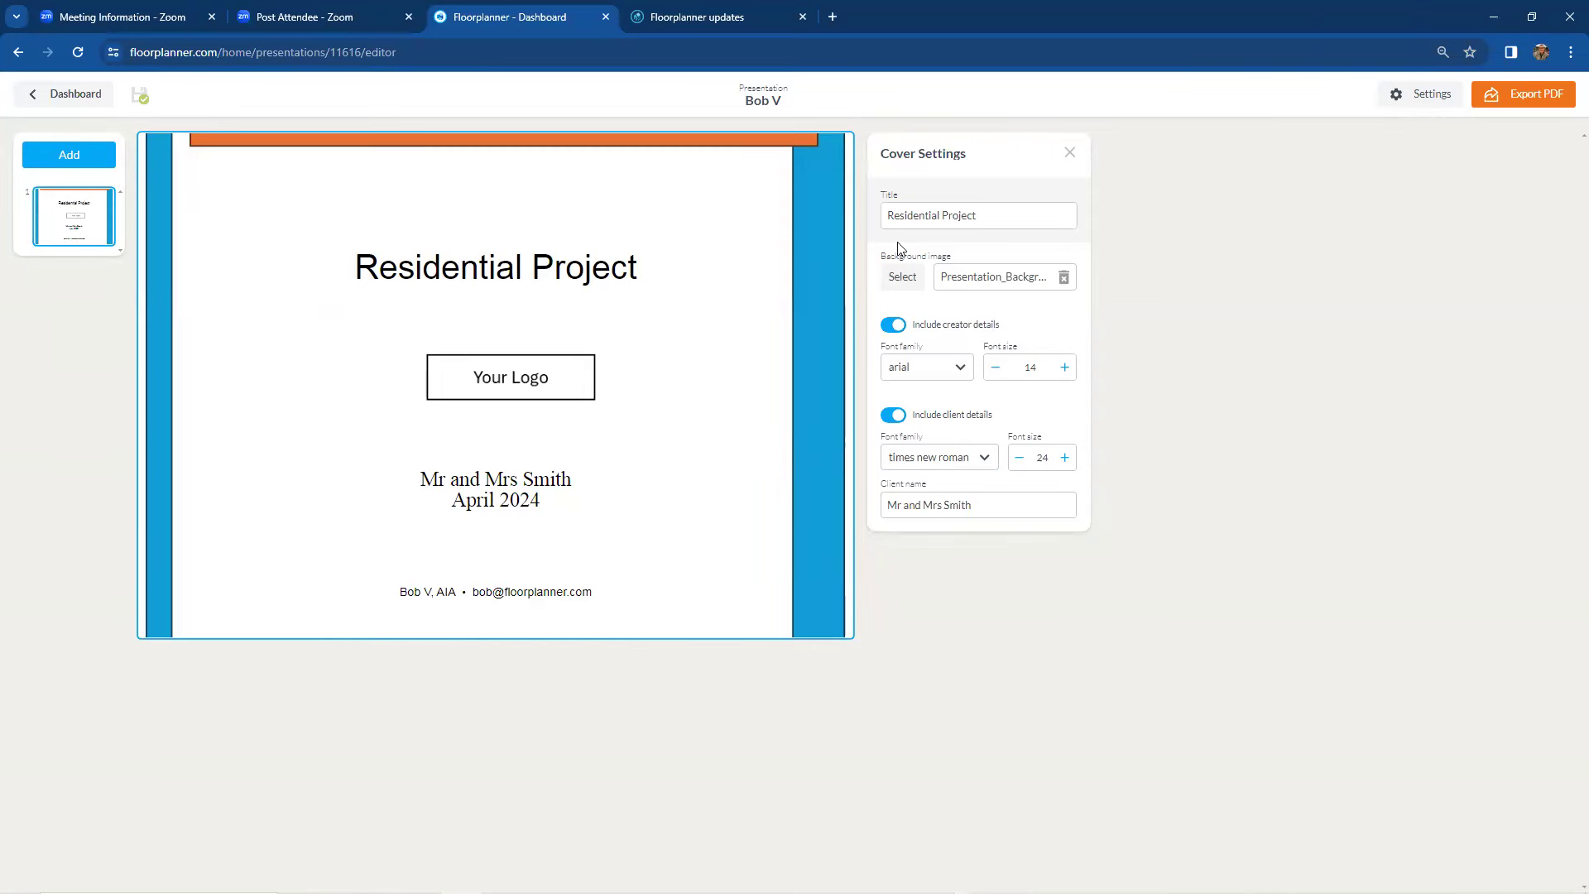
Step: Review the presentation's page size, background, title, pagination and disclaimer settings, and return to the slides
{"action": "left_click", "coordinate": [1424, 94]}
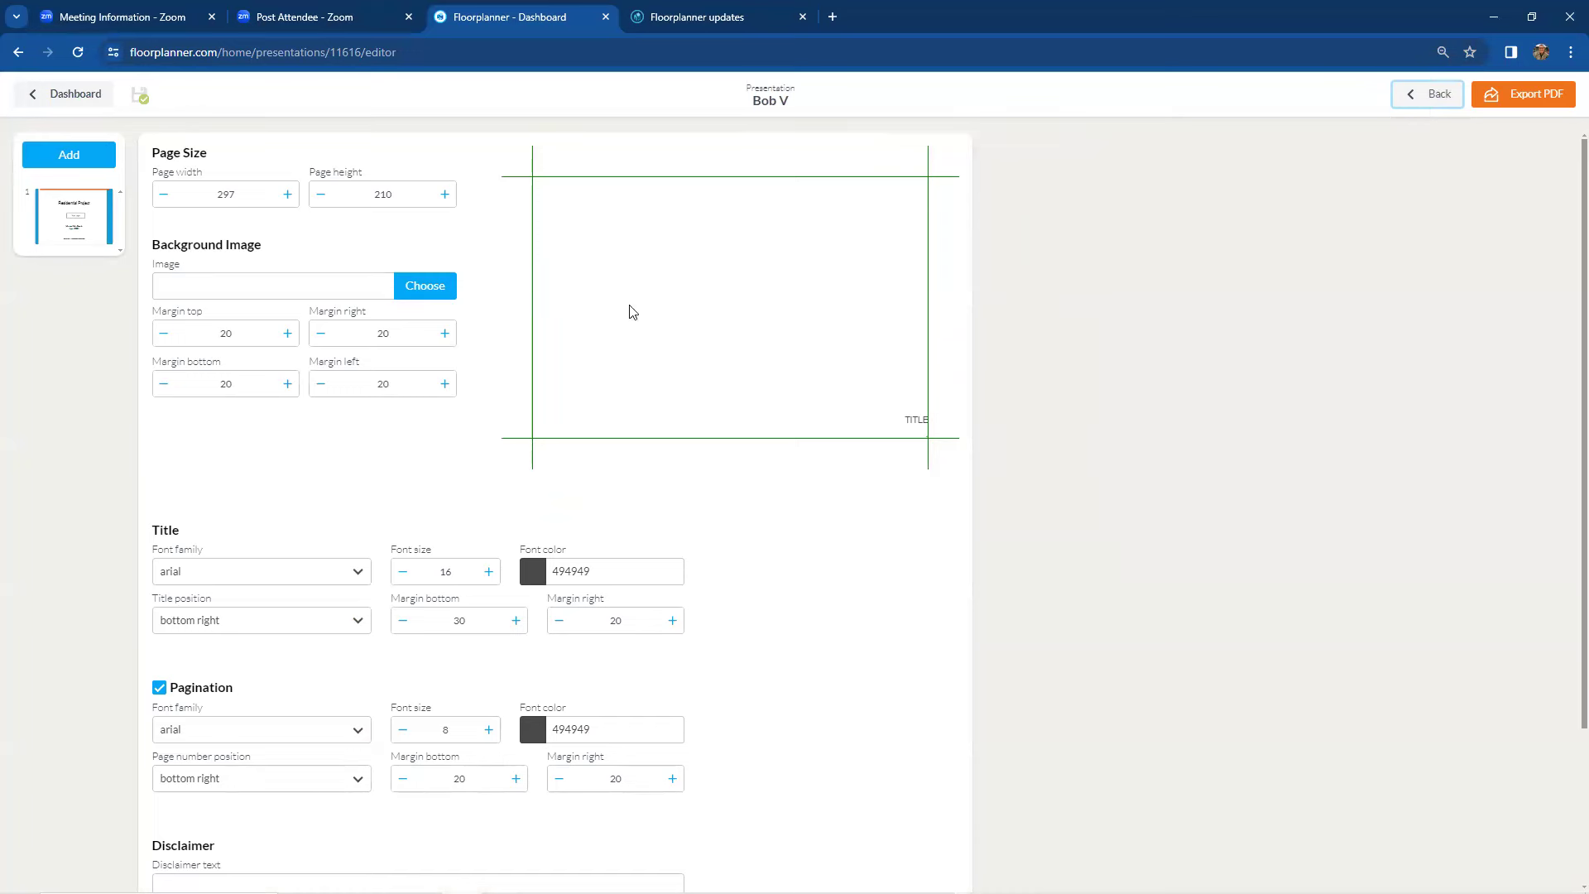
{"action": "scroll", "coordinate": [364, 552], "scroll_direction": "down", "scroll_amount": 3}
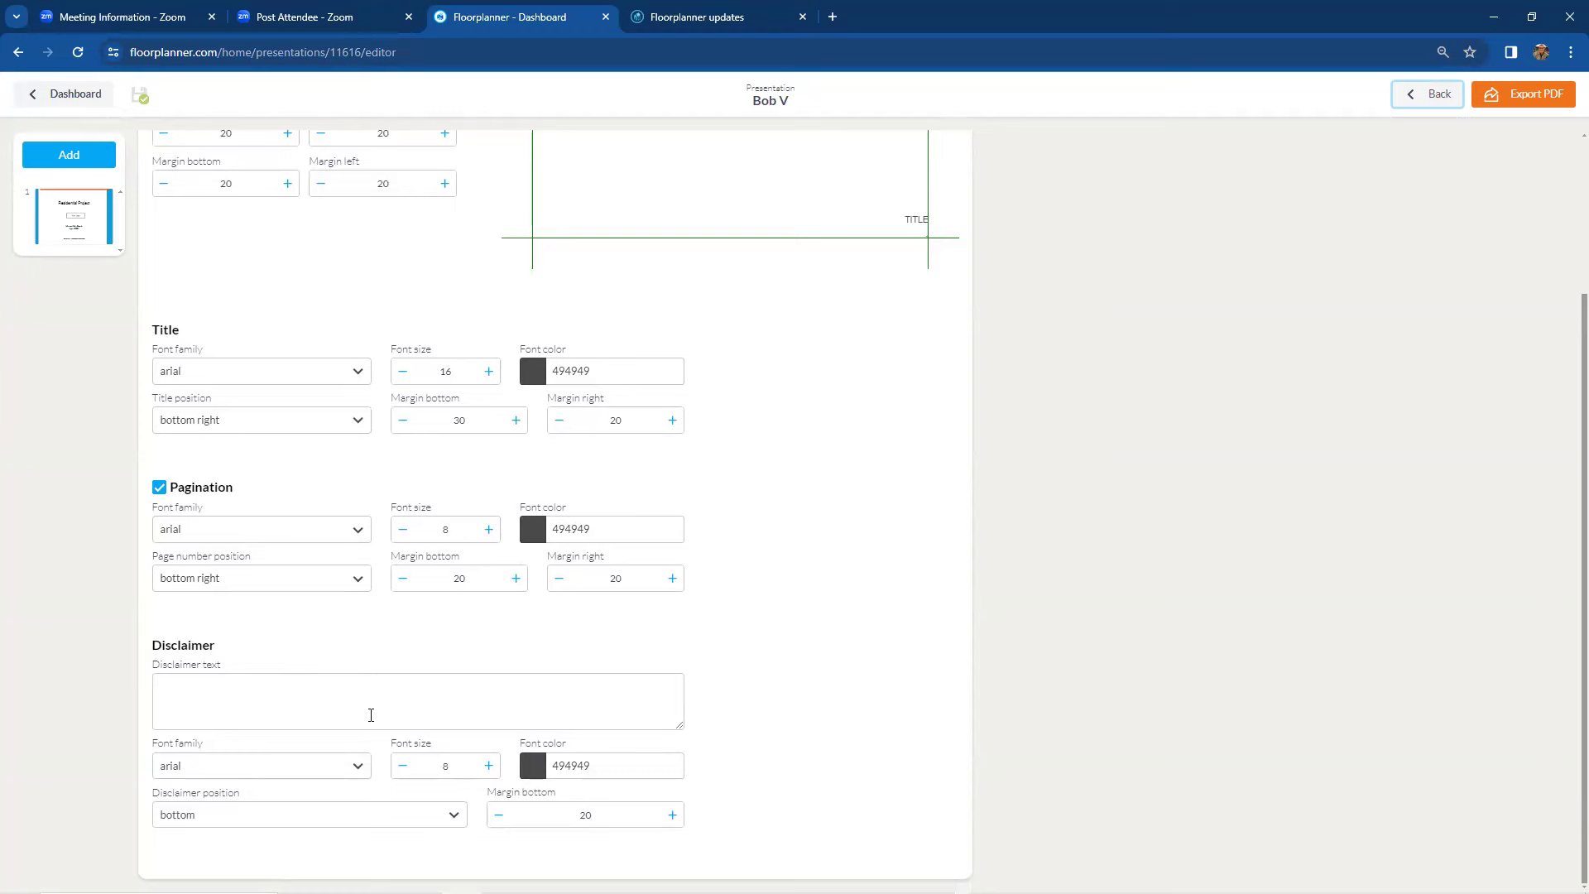
{"action": "scroll", "coordinate": [376, 716], "scroll_direction": "up", "scroll_amount": 3}
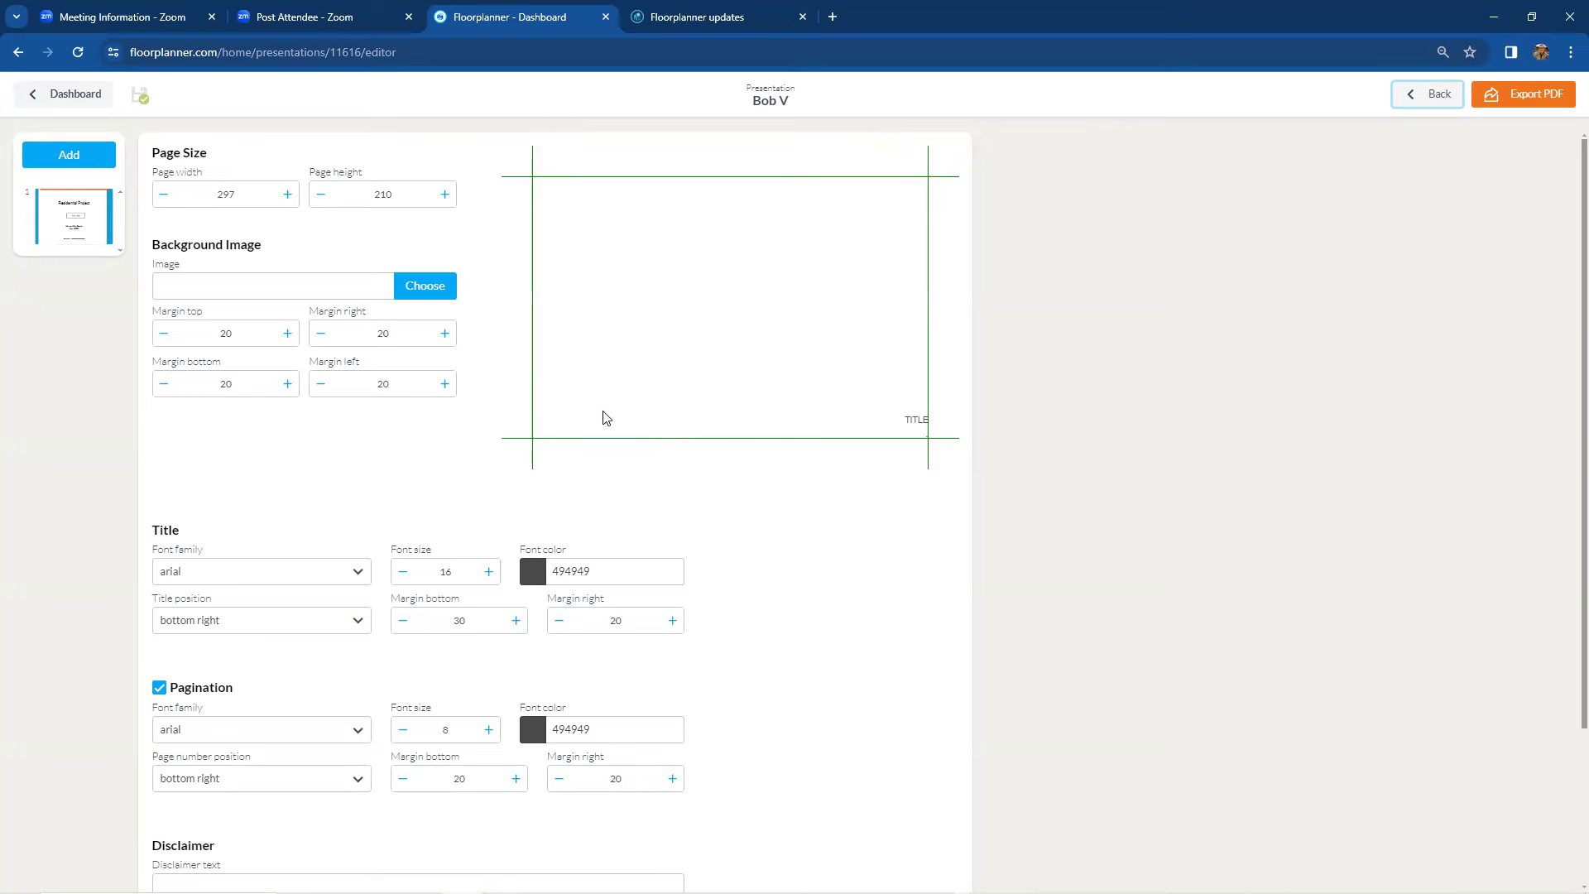
{"action": "left_click", "coordinate": [1416, 96]}
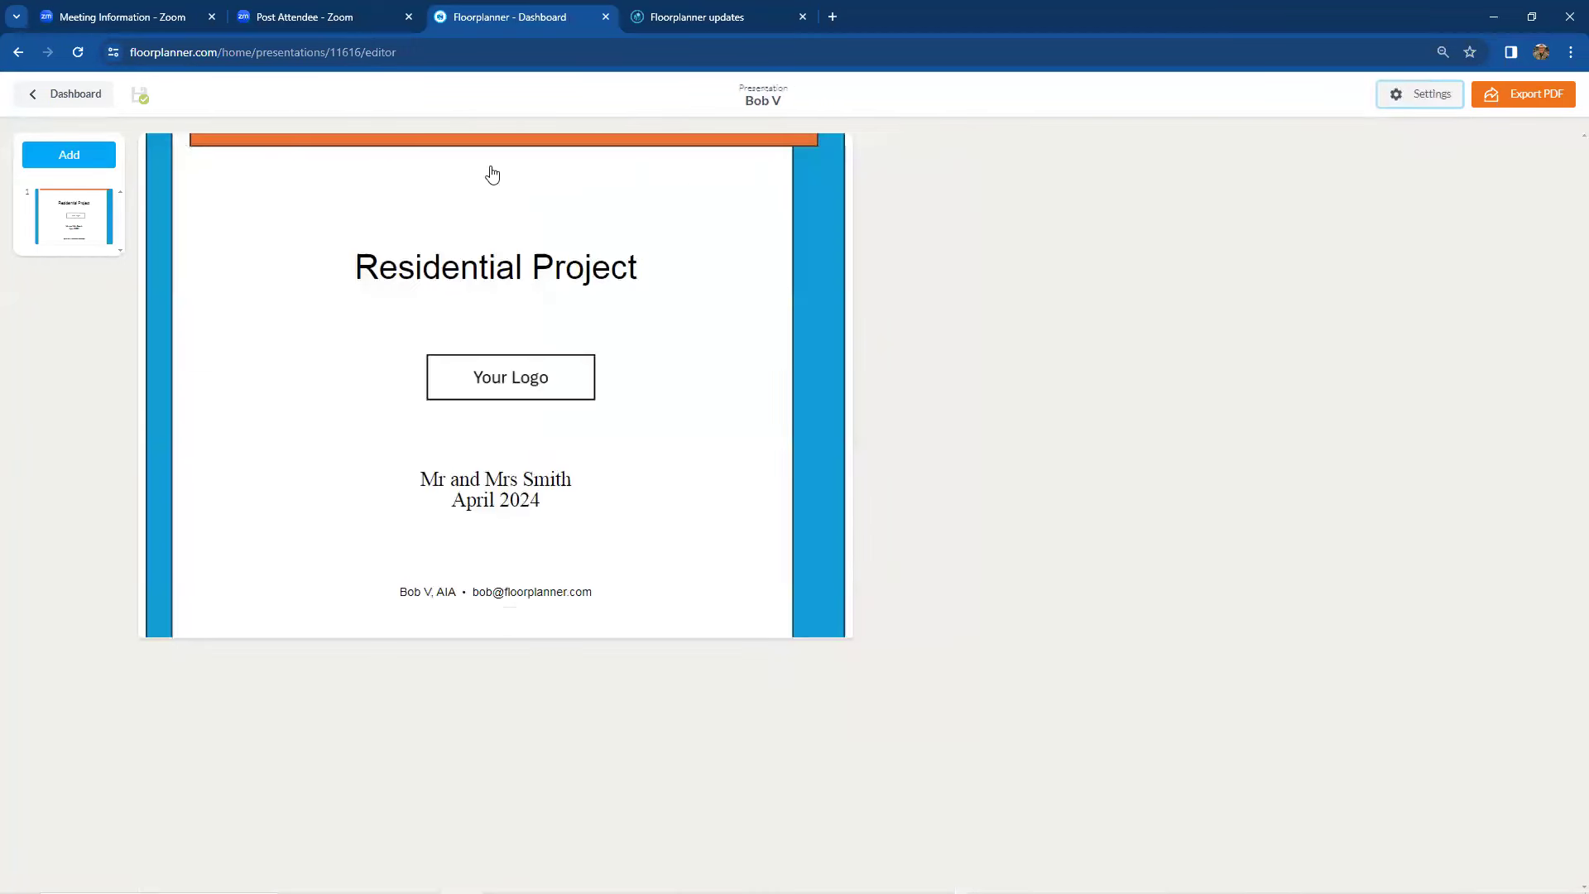
Step: Add a slide after the cover and open its layout choices
{"action": "left_click", "coordinate": [92, 159]}
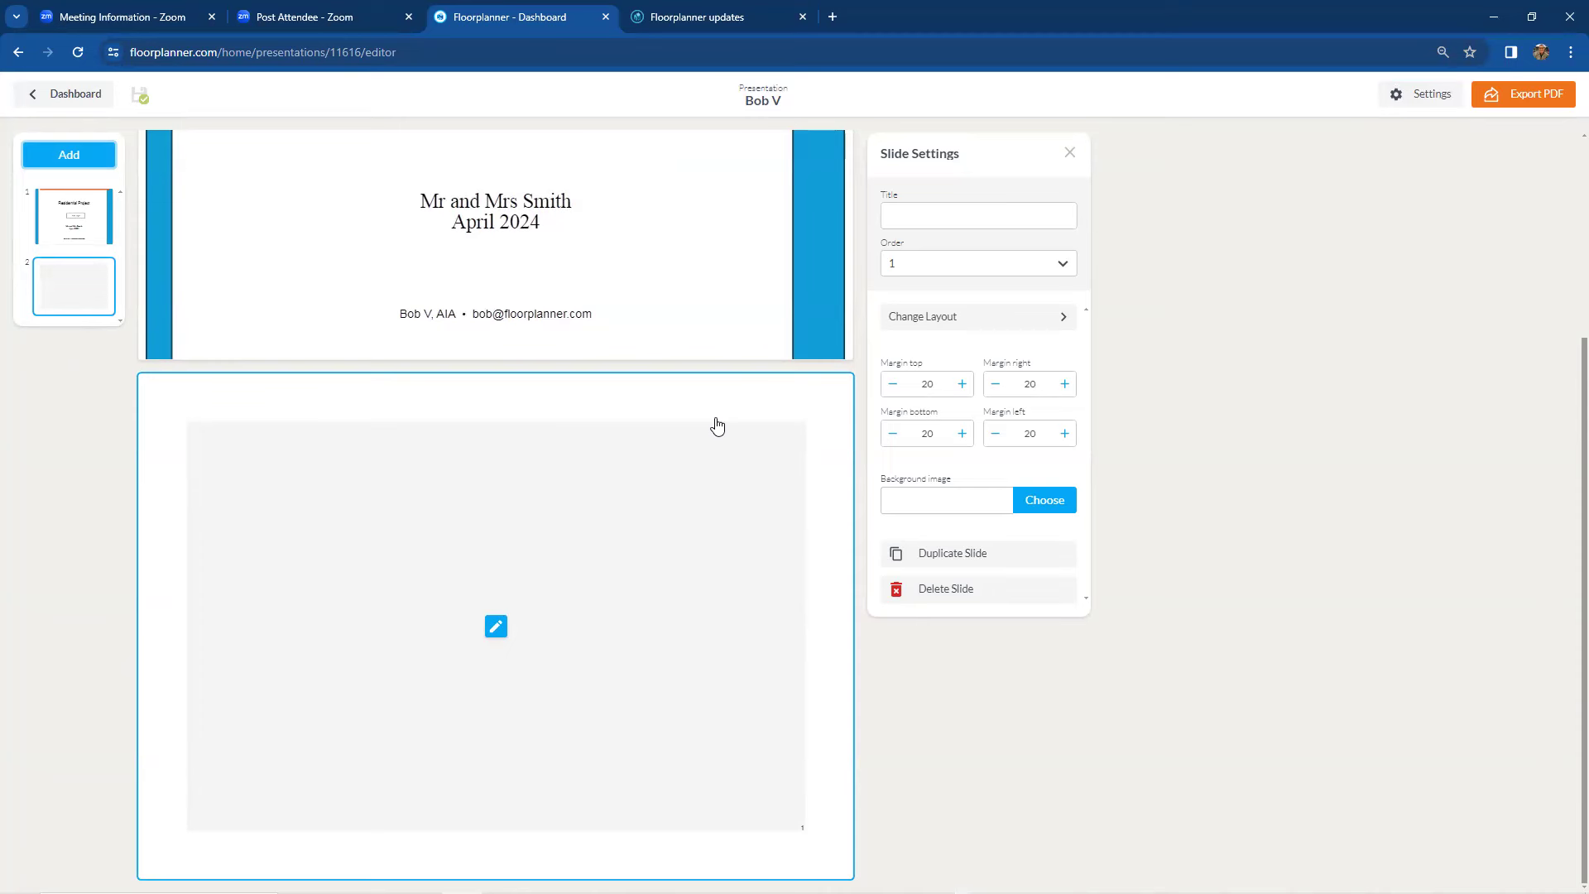
{"action": "left_click", "coordinate": [1053, 321]}
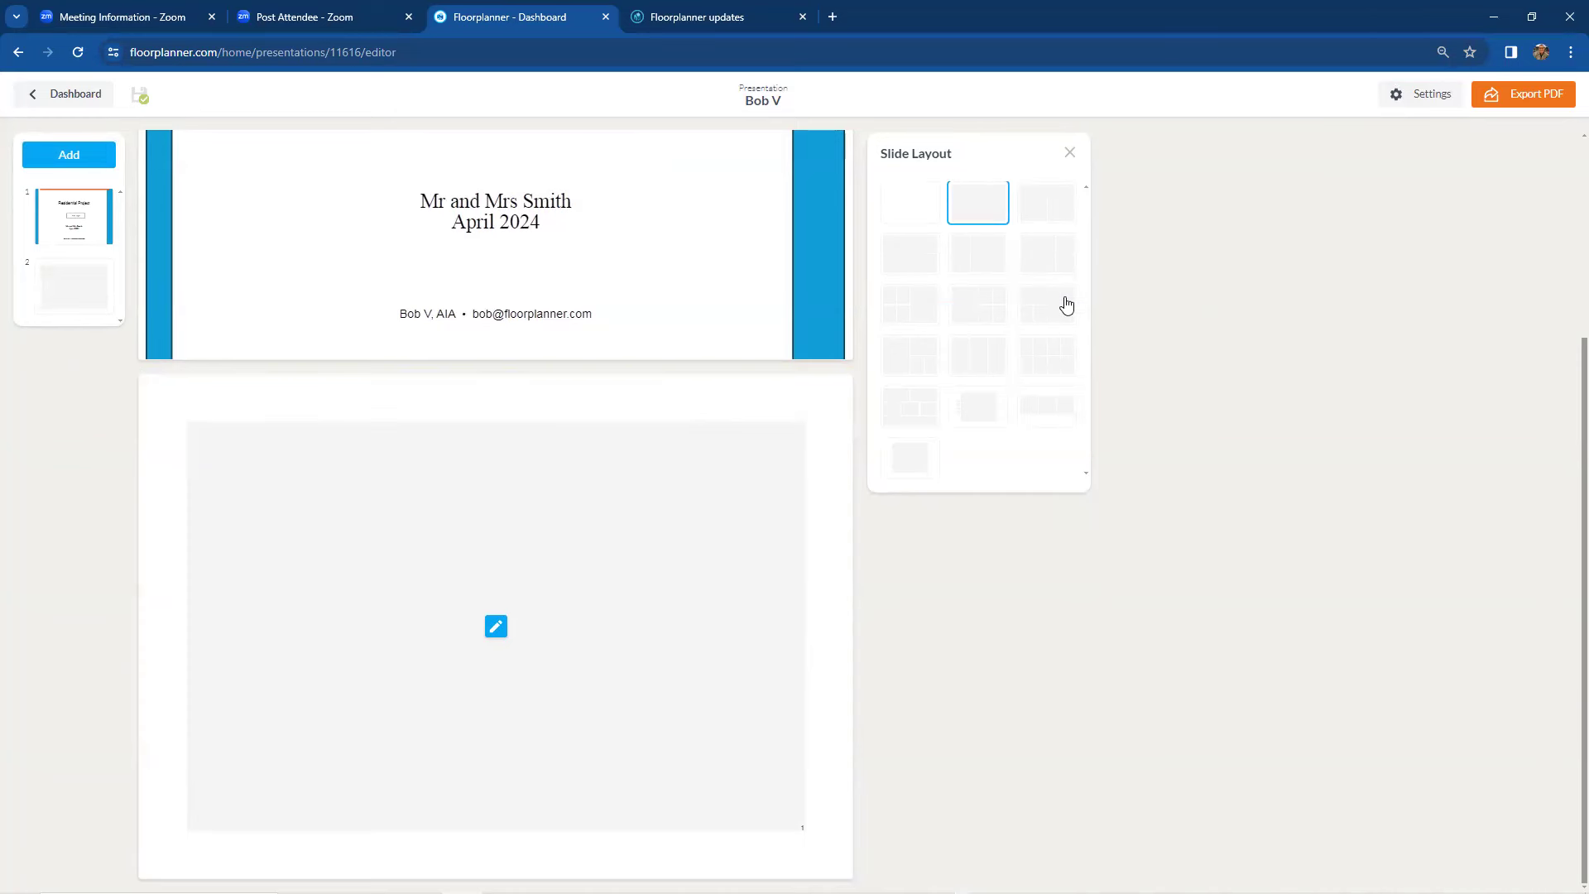
Step: Try several multi-block layouts and the blank layout on the second slide, and return it to the single full-page block
{"action": "left_click", "coordinate": [910, 256]}
{"action": "left_click", "coordinate": [962, 260]}
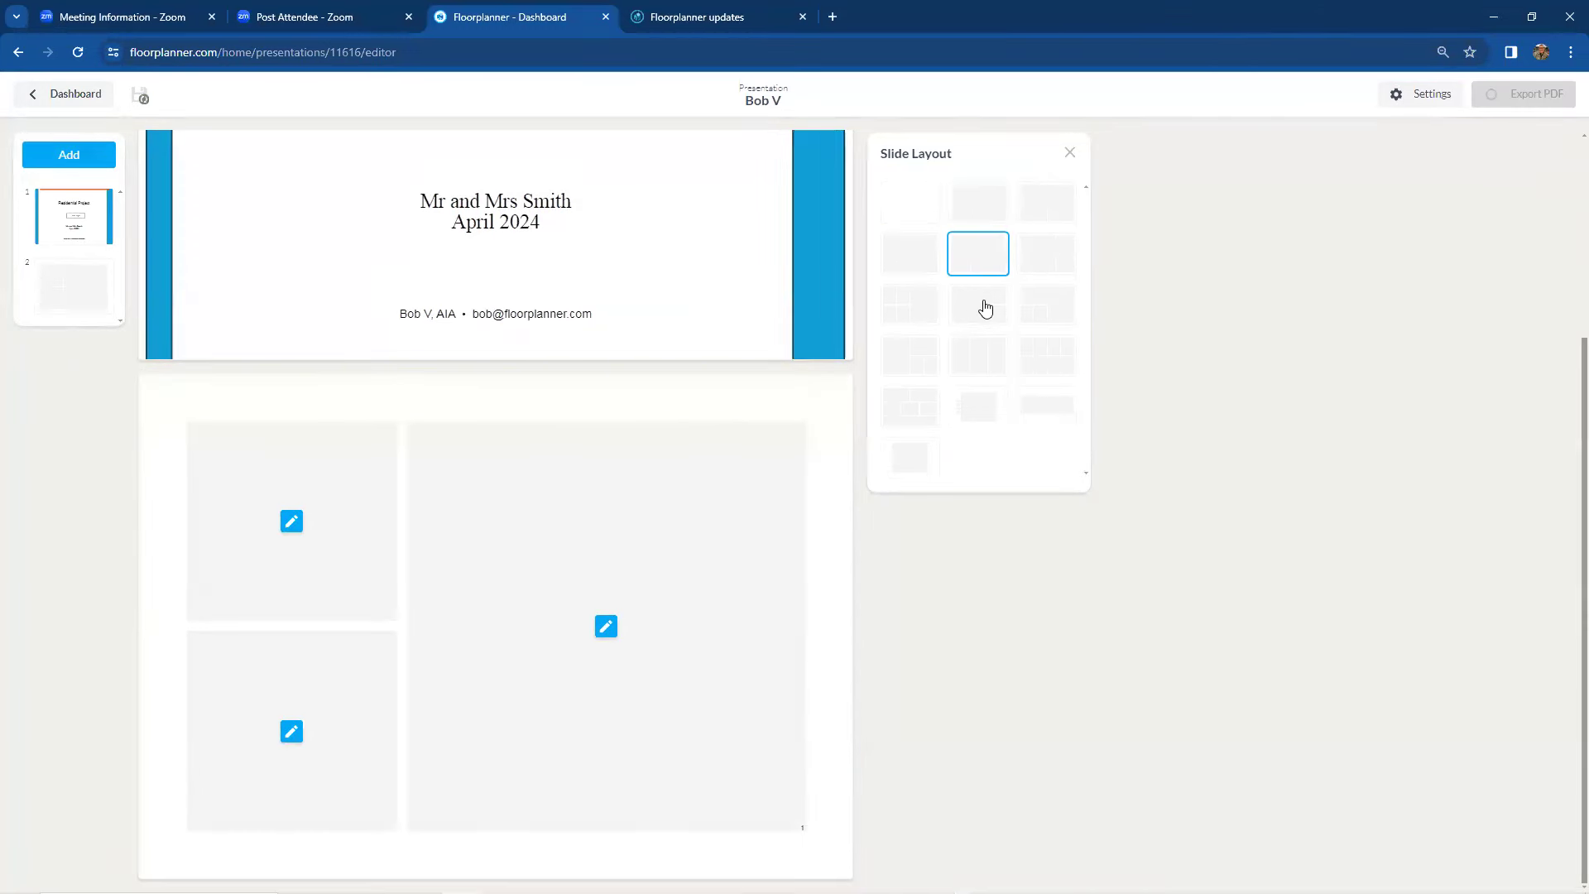
{"action": "left_click", "coordinate": [985, 306]}
{"action": "left_click", "coordinate": [1026, 316]}
{"action": "left_click", "coordinate": [1032, 259]}
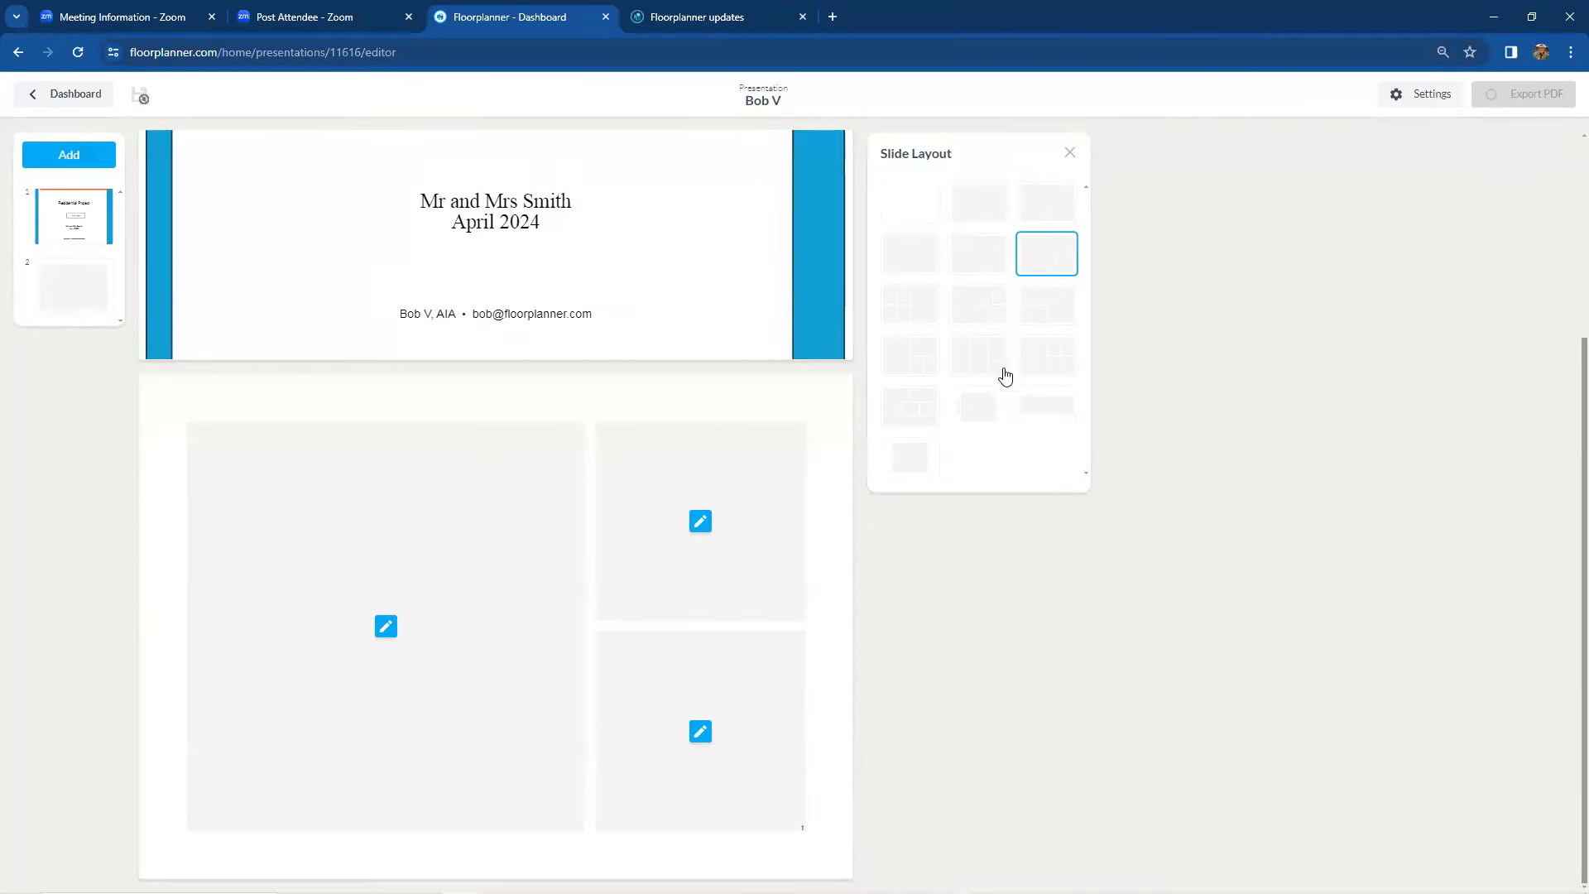
{"action": "left_click", "coordinate": [964, 362]}
{"action": "left_click", "coordinate": [904, 362]}
{"action": "left_click", "coordinate": [901, 323]}
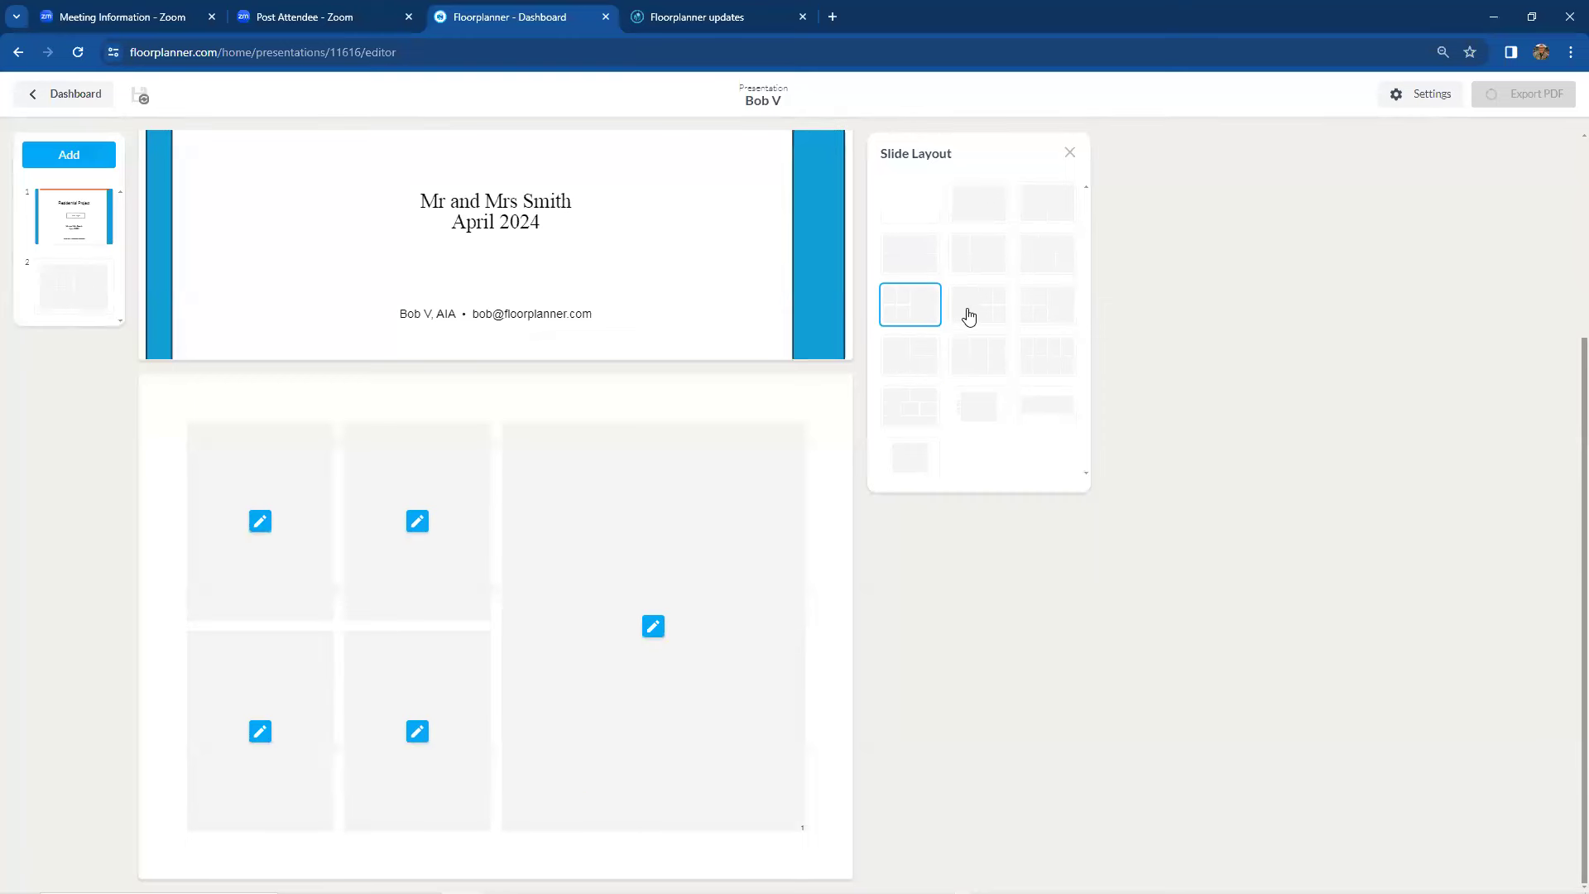
{"action": "left_click", "coordinate": [987, 315]}
{"action": "left_click", "coordinate": [970, 265]}
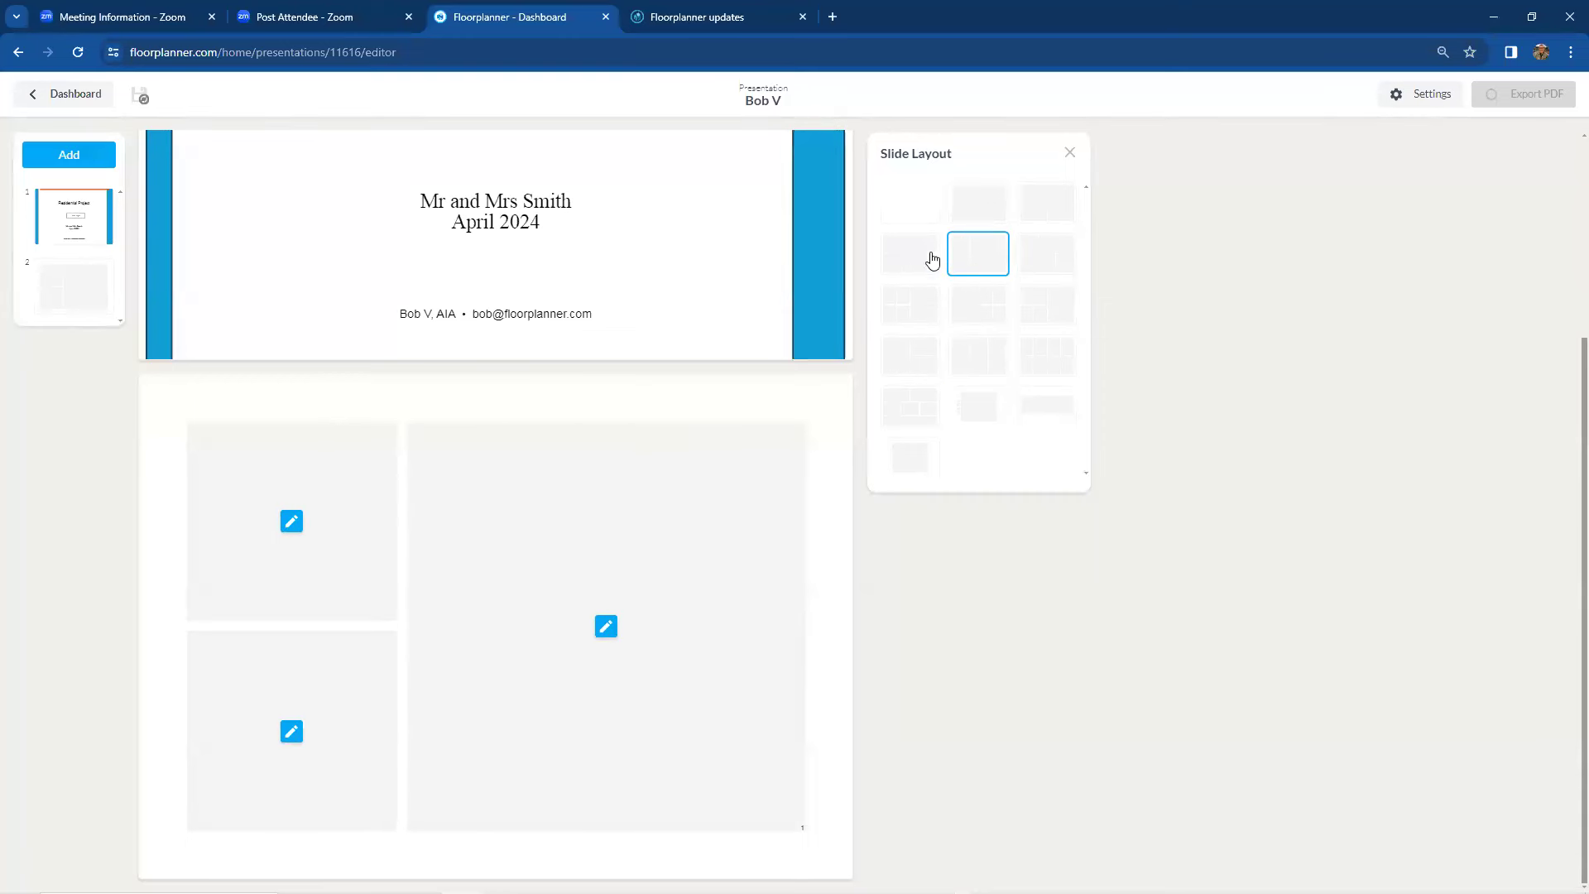
{"action": "left_click", "coordinate": [920, 220]}
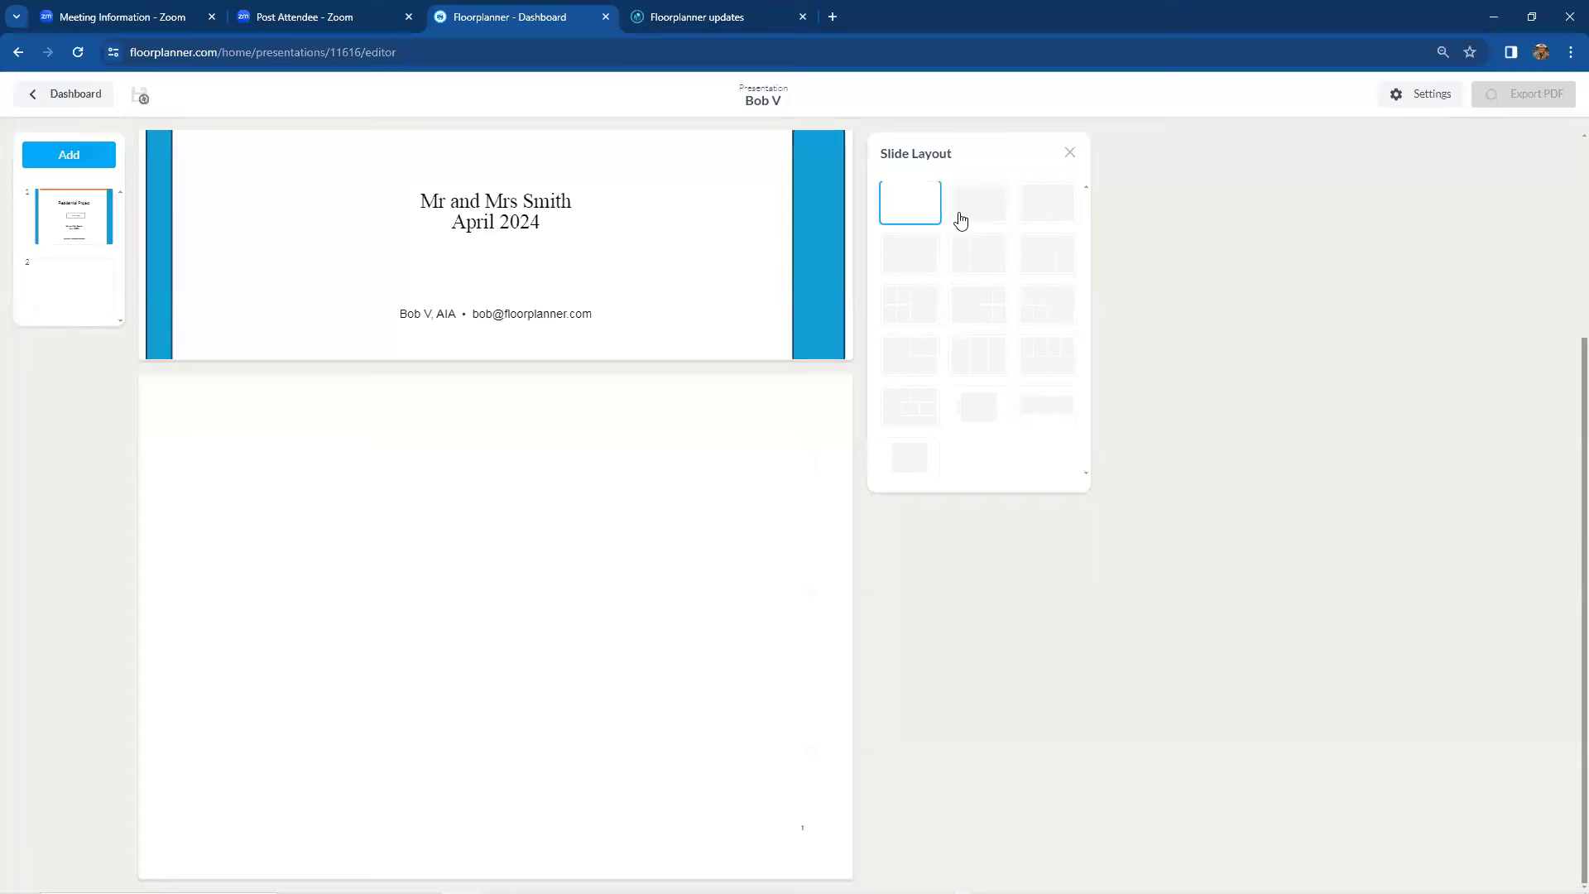
{"action": "left_click", "coordinate": [962, 219]}
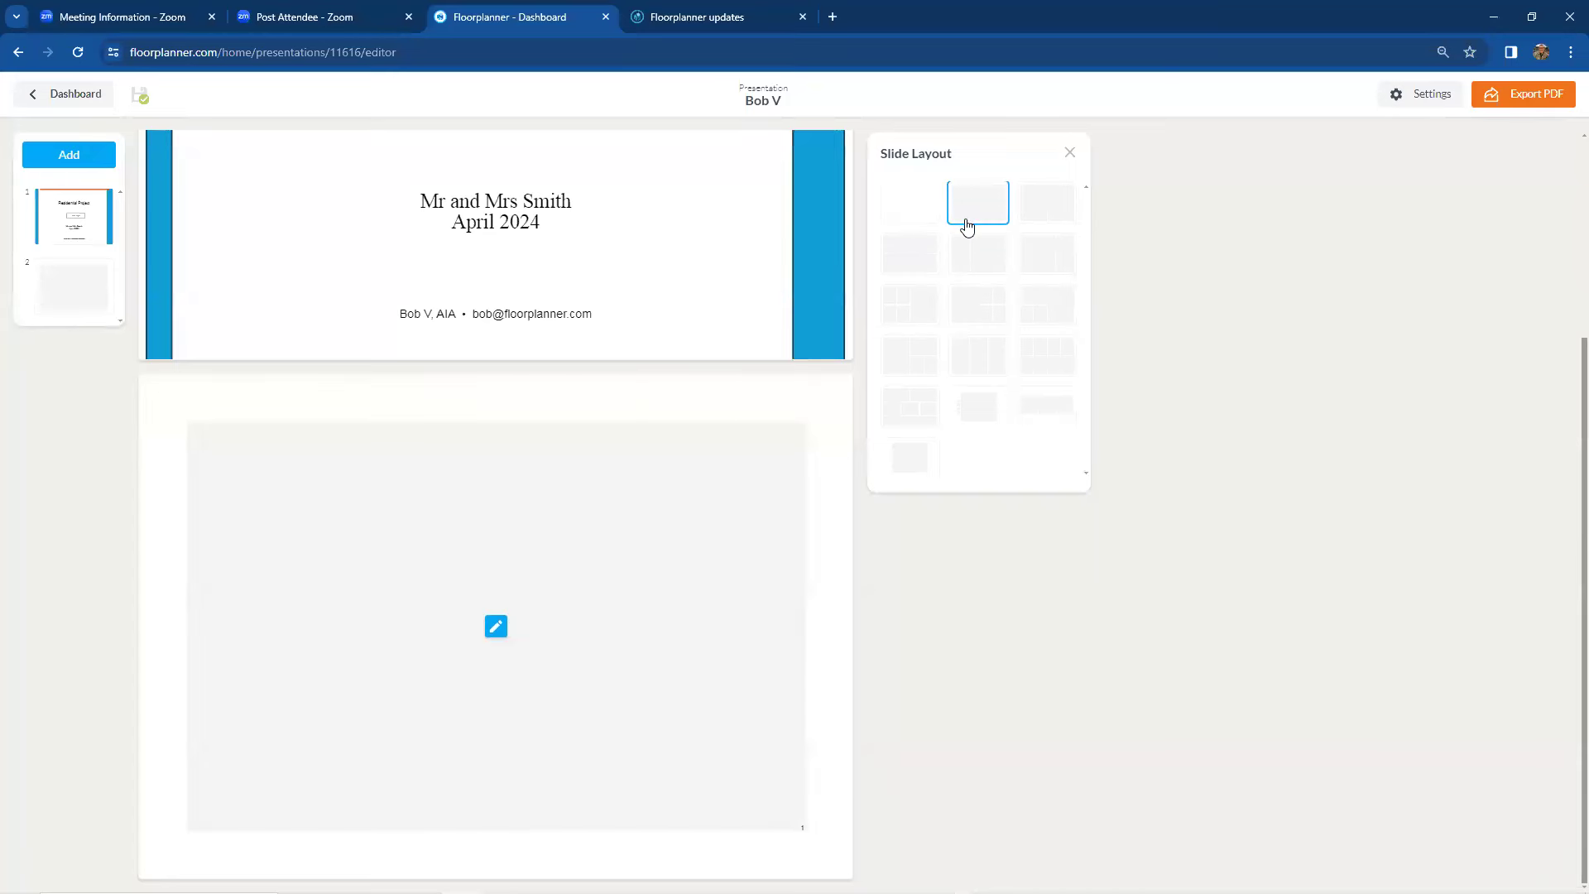
Step: Configure the second slide's block as a custom image
{"action": "left_click", "coordinate": [495, 629]}
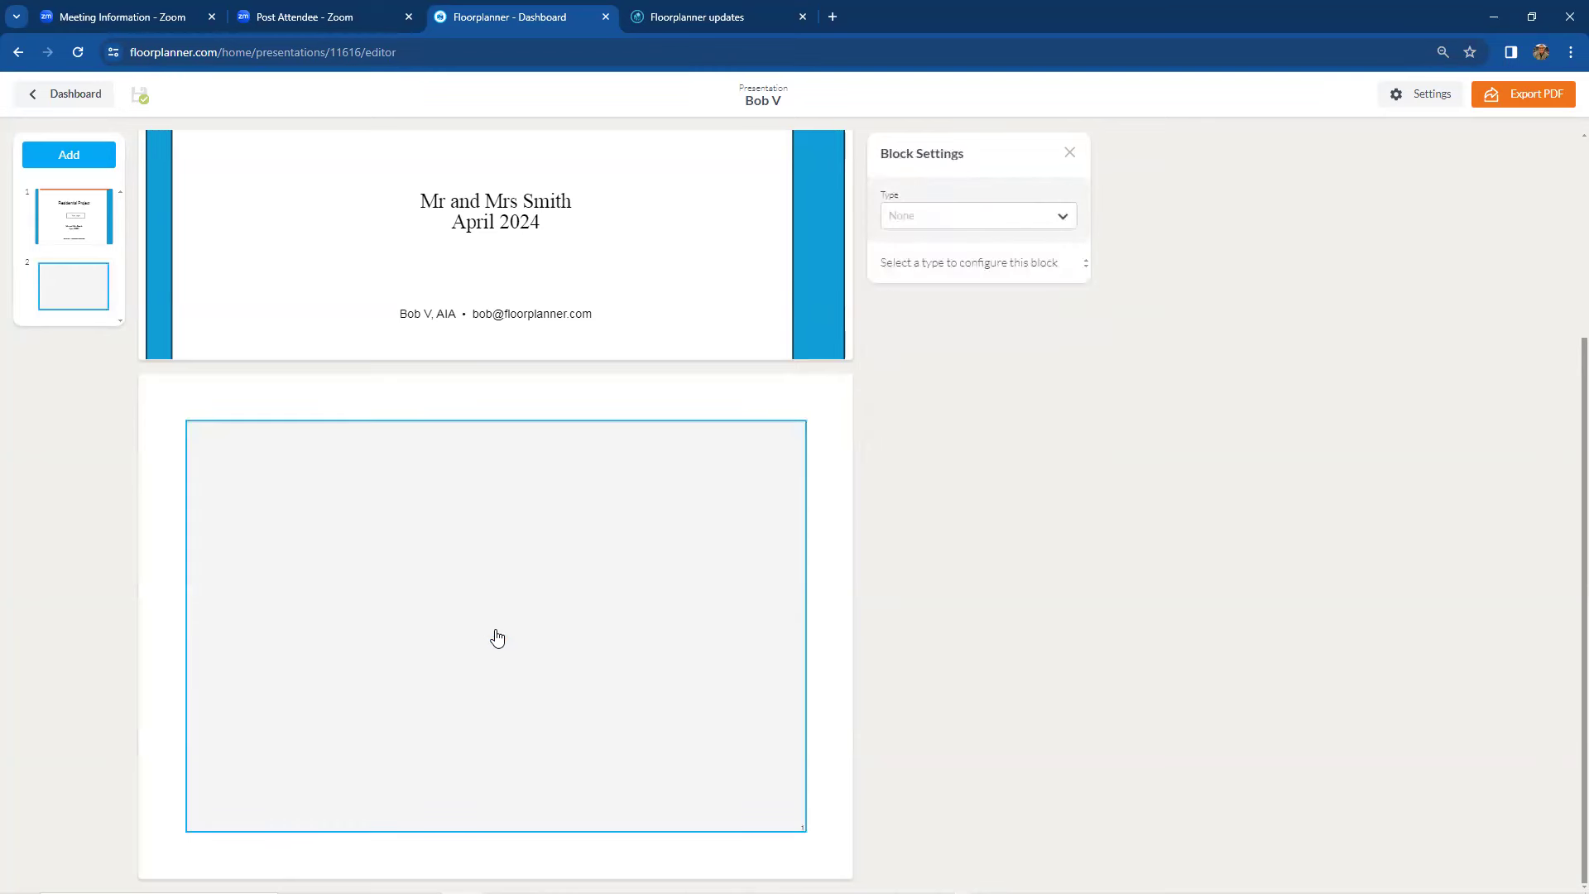
{"action": "left_click", "coordinate": [1063, 218]}
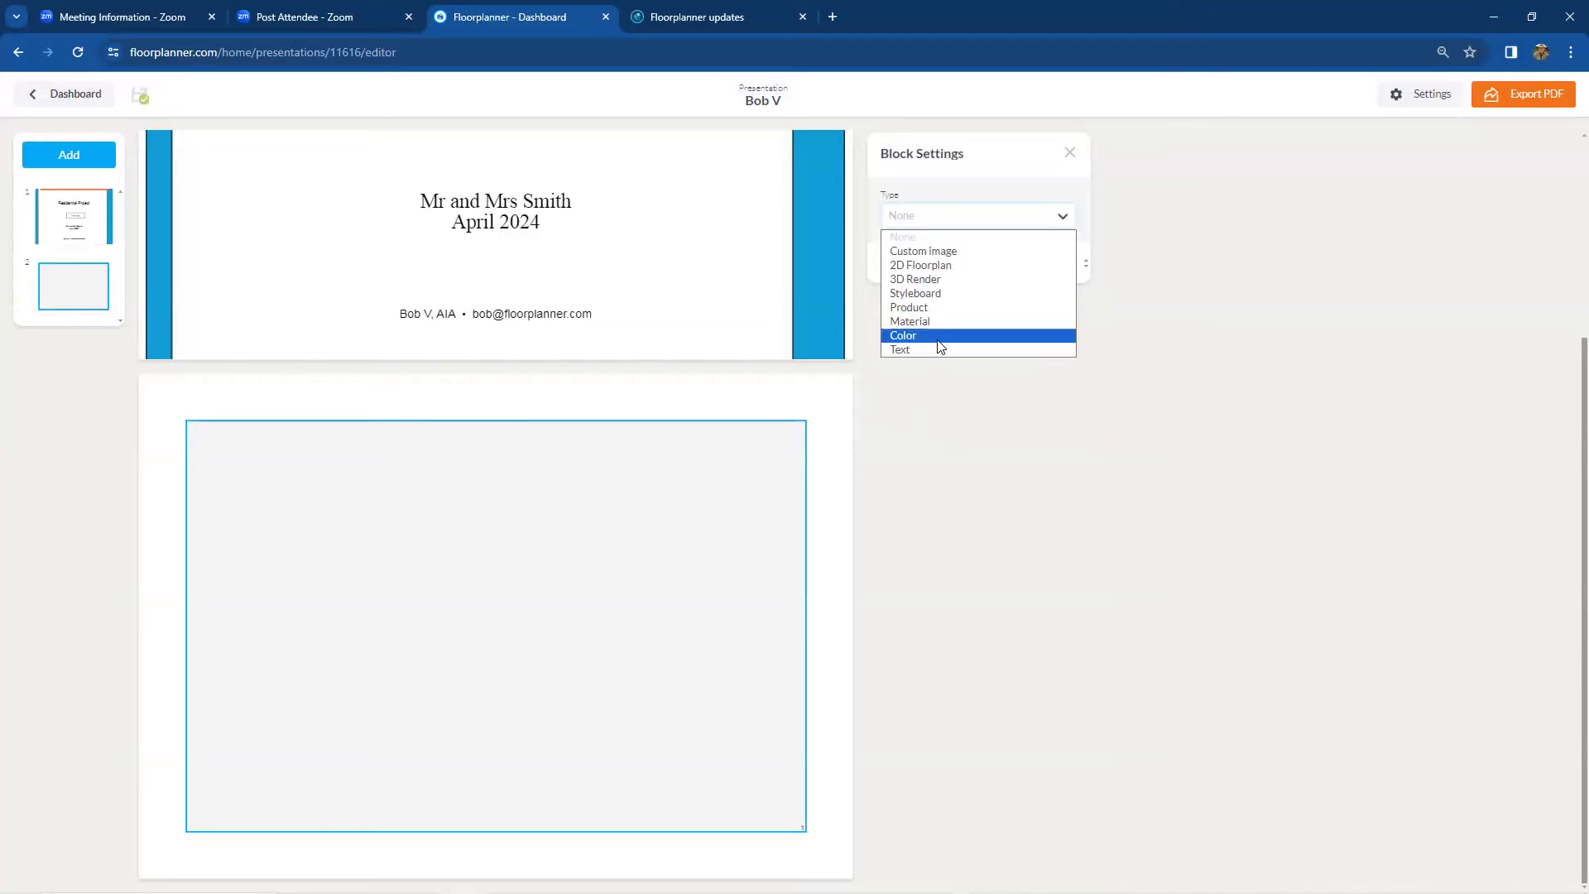
{"action": "left_click", "coordinate": [977, 258]}
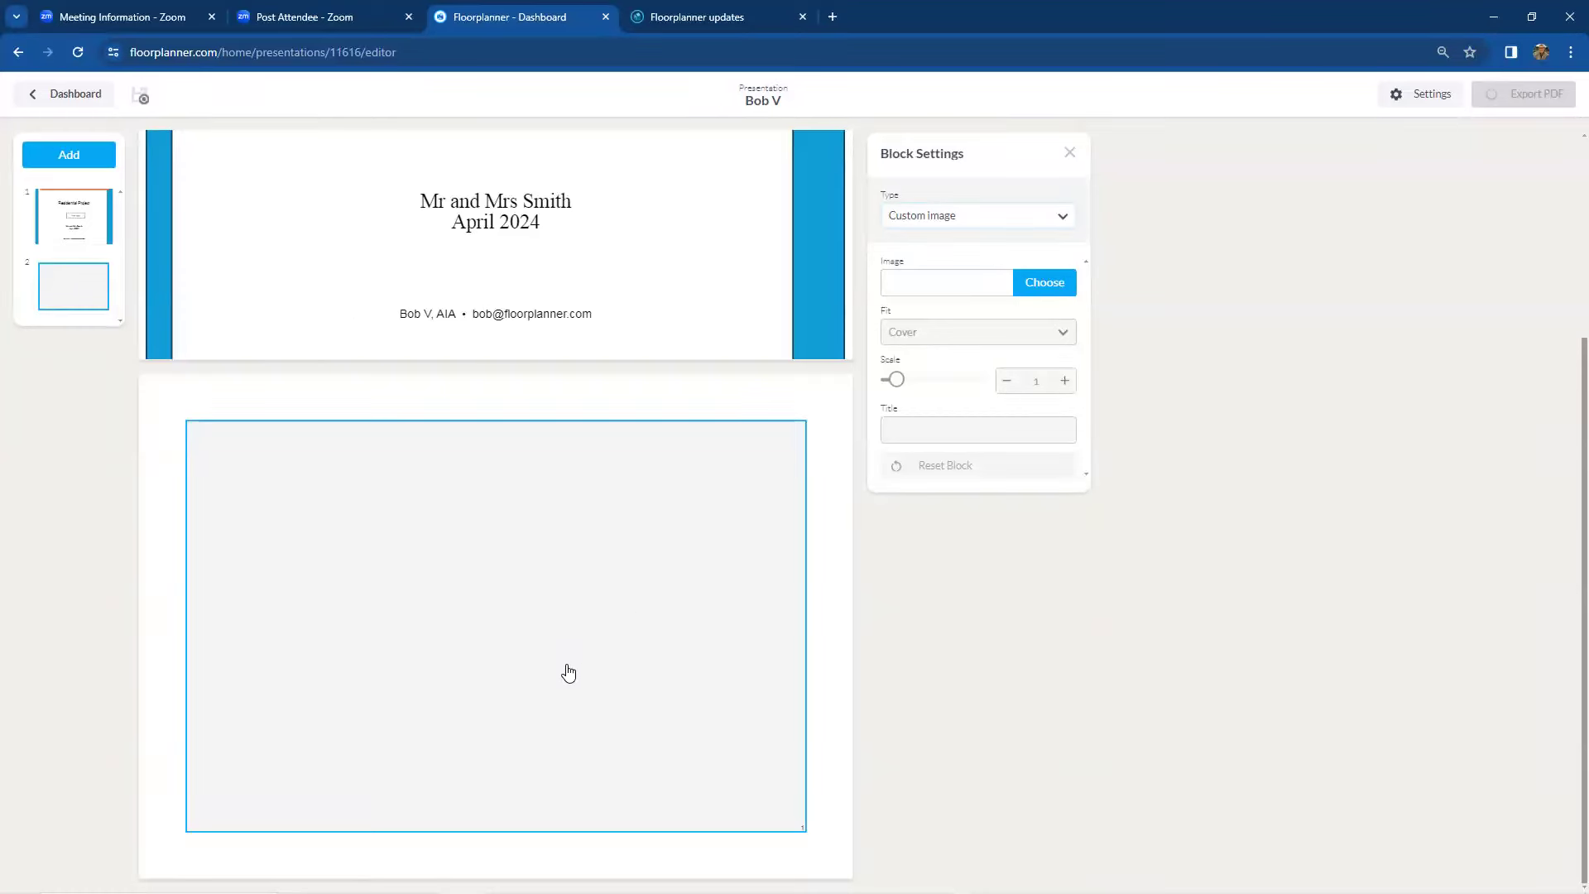
Step: Insert florida-lifestyle.jpg from the Desktop into the second slide's custom image block
{"action": "left_click", "coordinate": [1046, 284]}
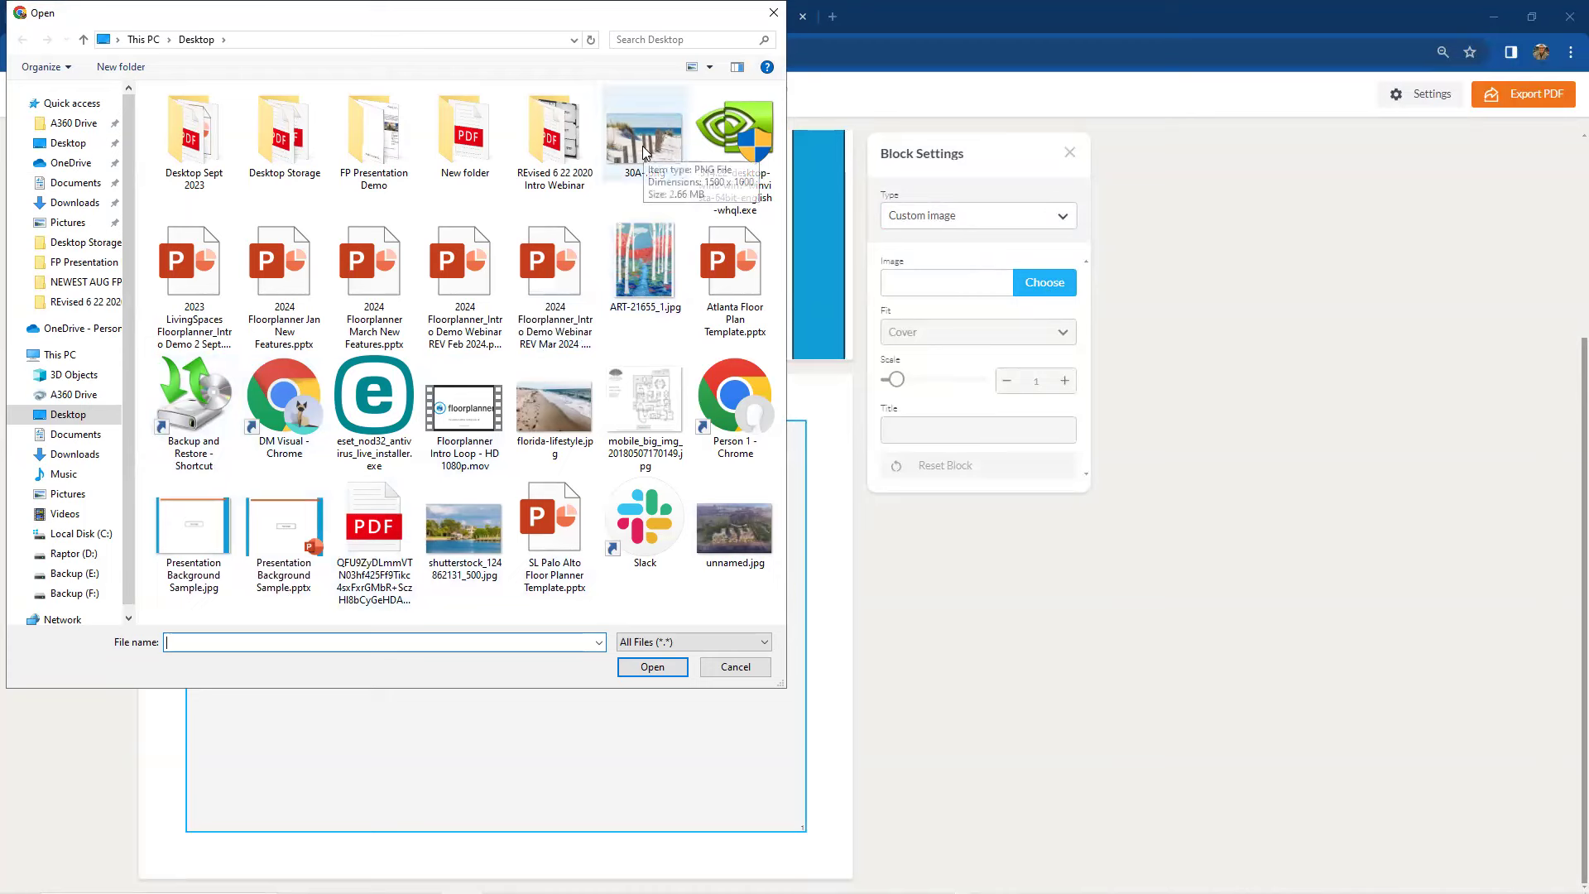
{"action": "left_click", "coordinate": [550, 422]}
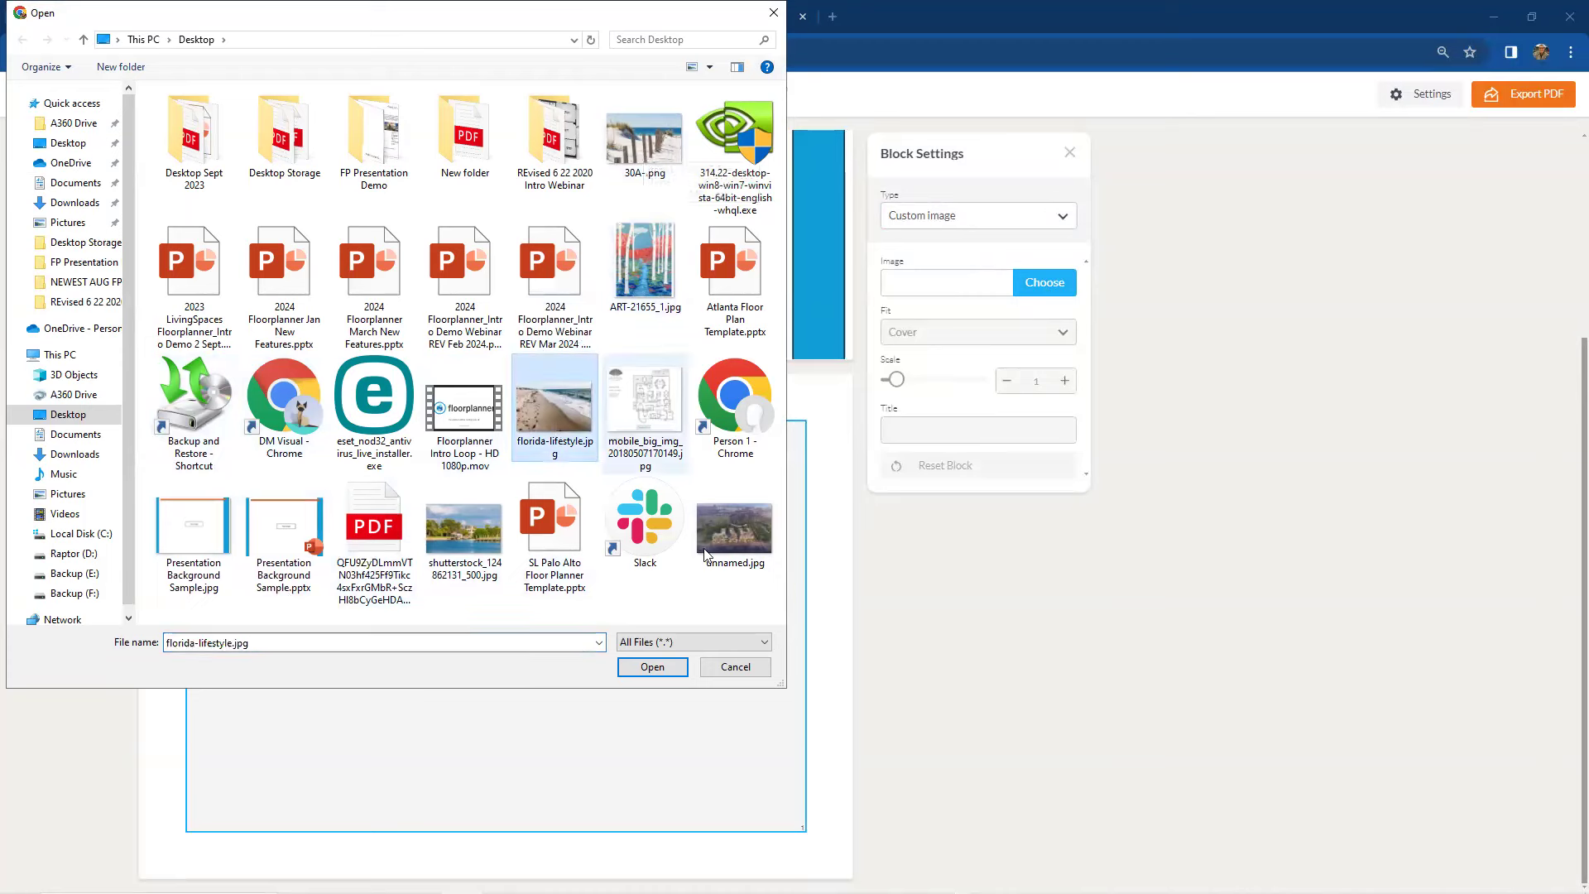
{"action": "left_click", "coordinate": [673, 668]}
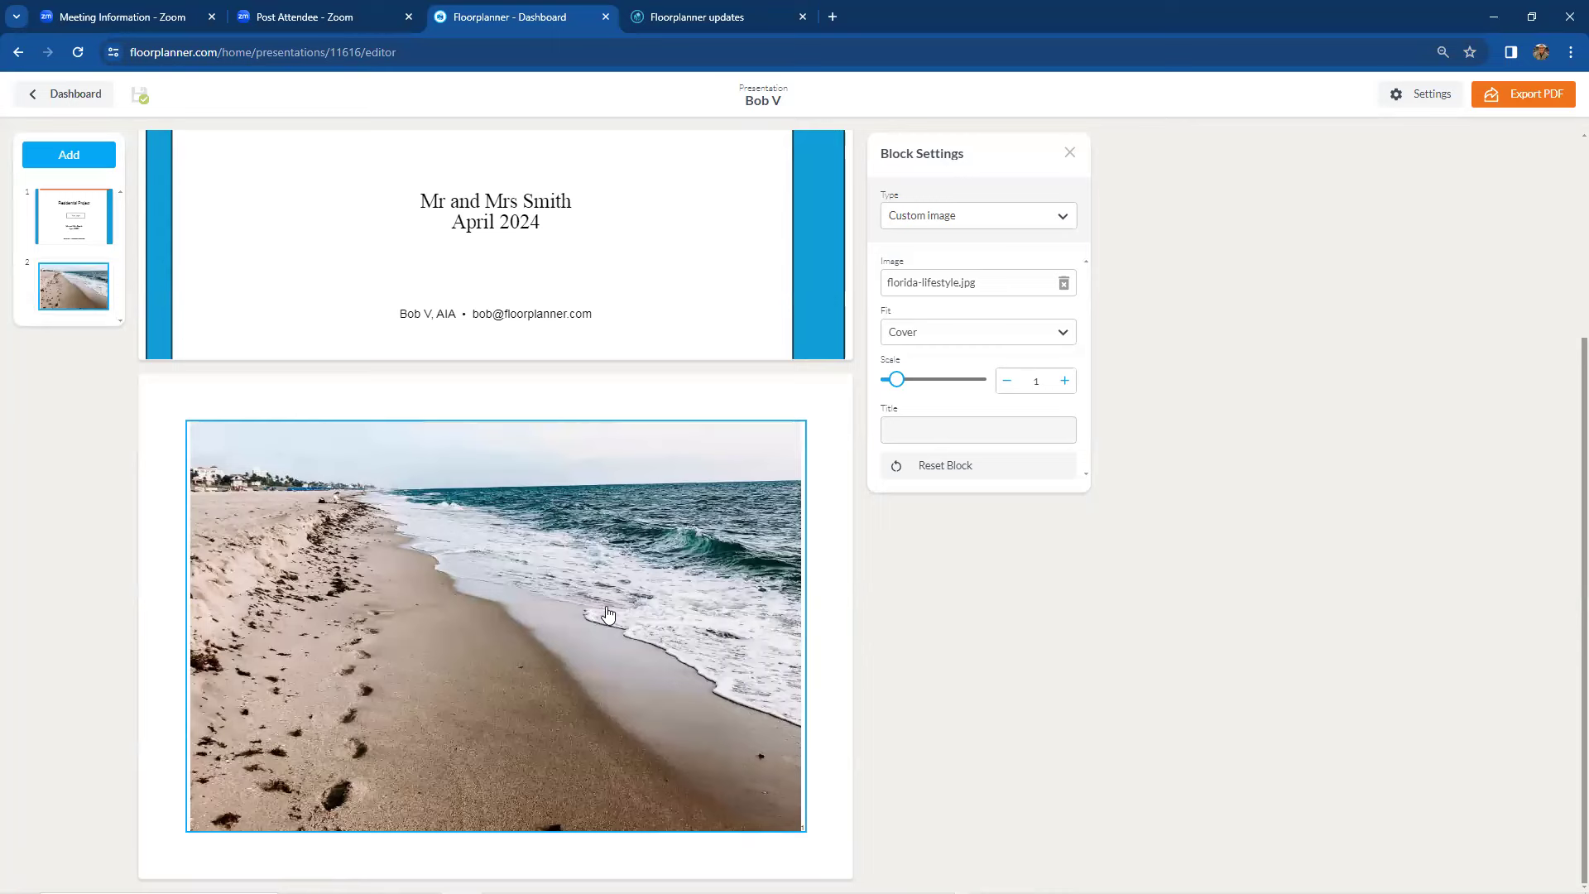
Step: Add a third slide and give it the layout with four small blocks beside one large block
{"action": "left_click", "coordinate": [92, 166]}
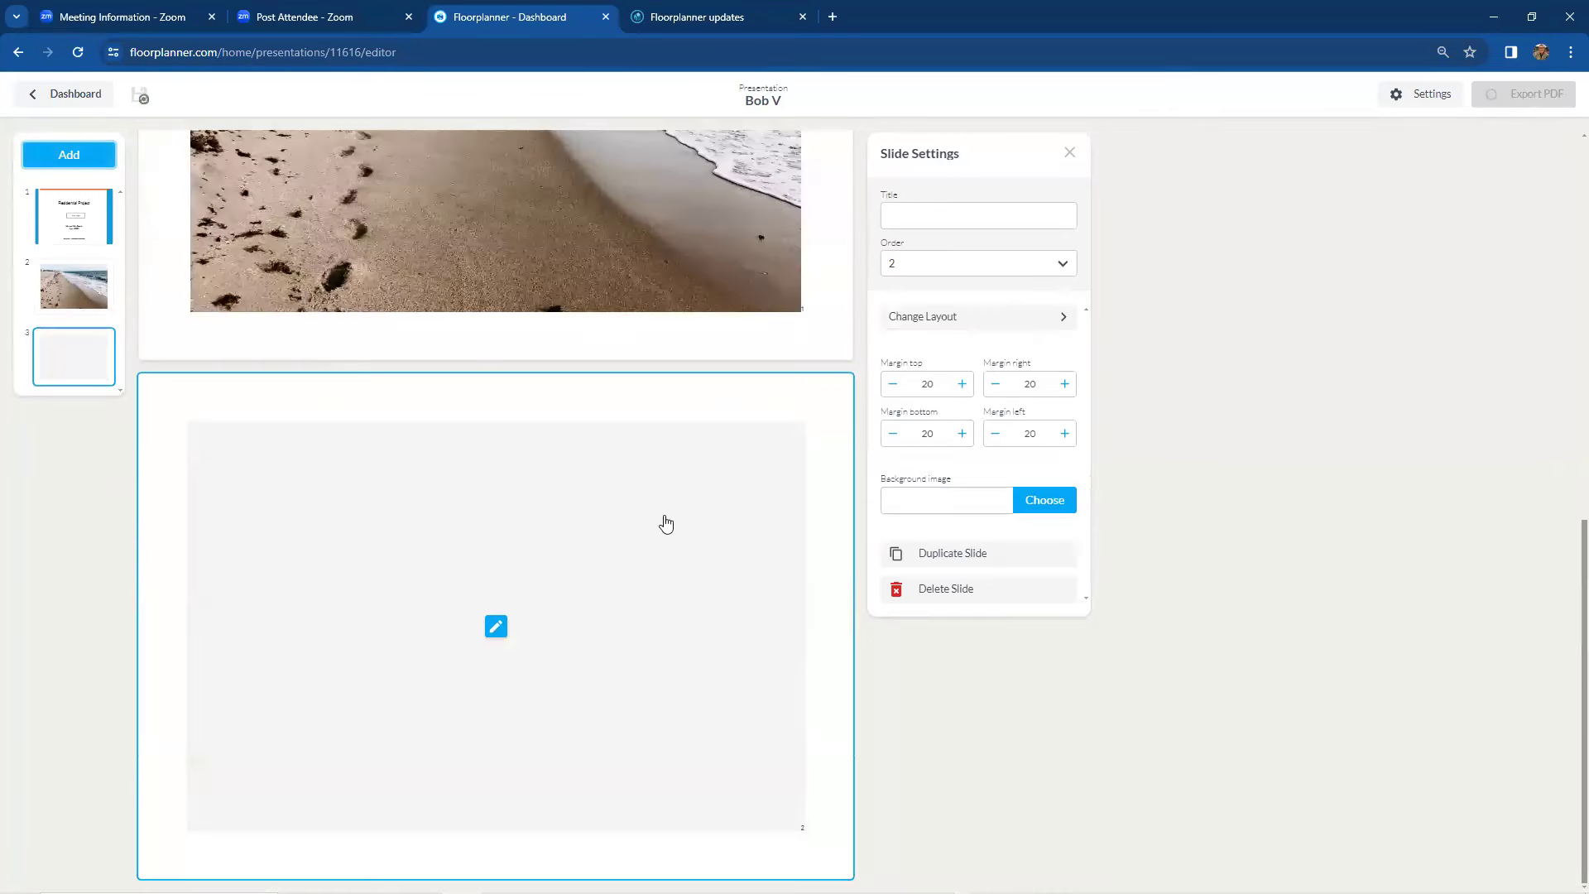
{"action": "left_click", "coordinate": [1057, 316]}
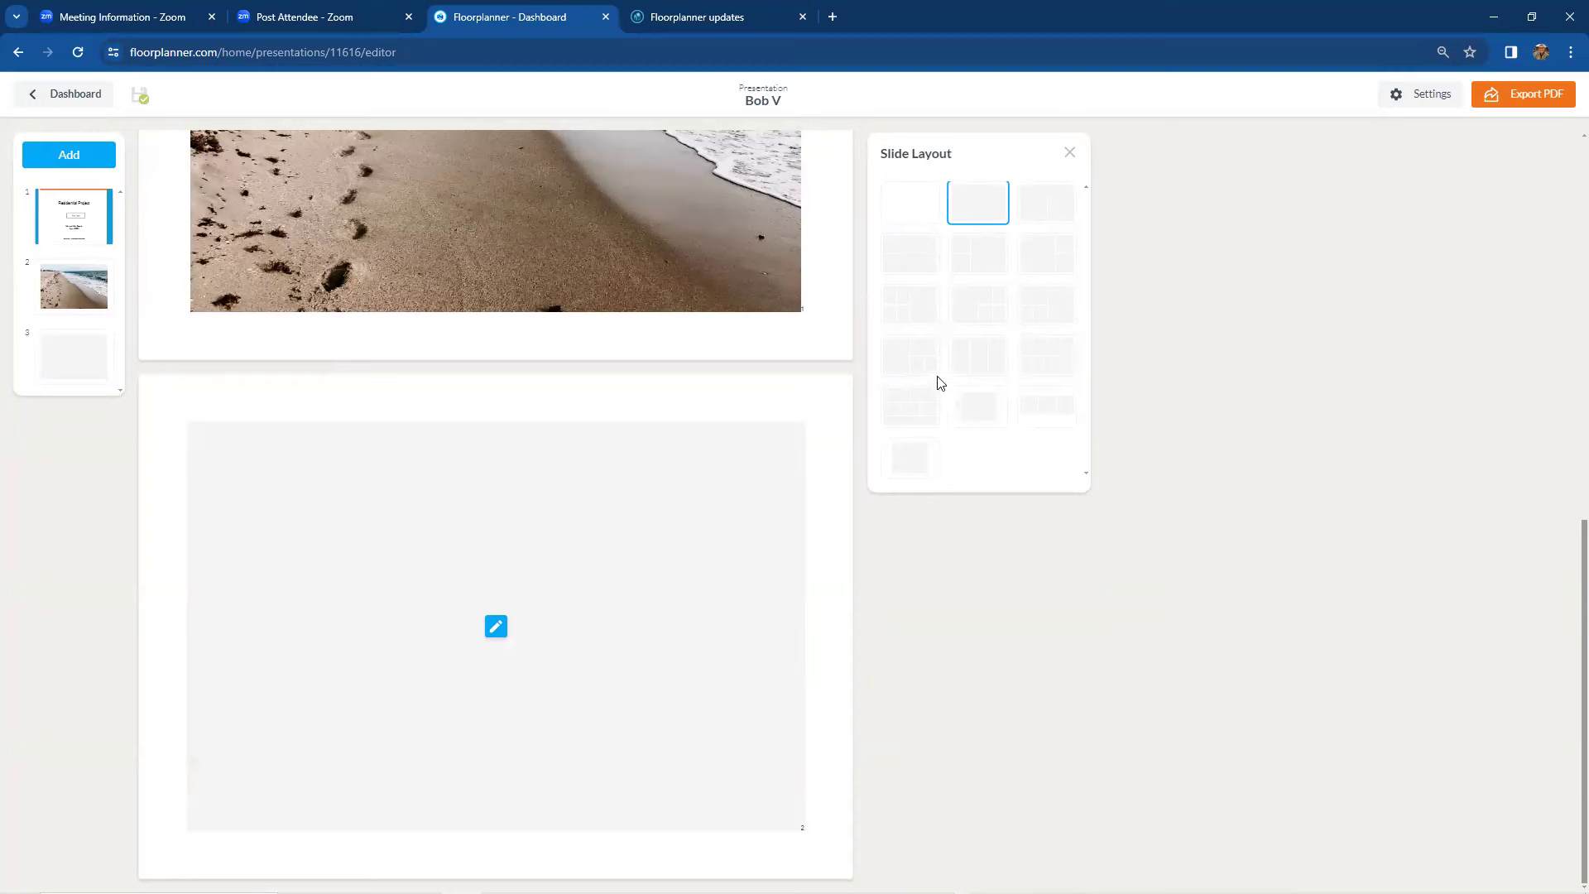
{"action": "left_click", "coordinate": [913, 320]}
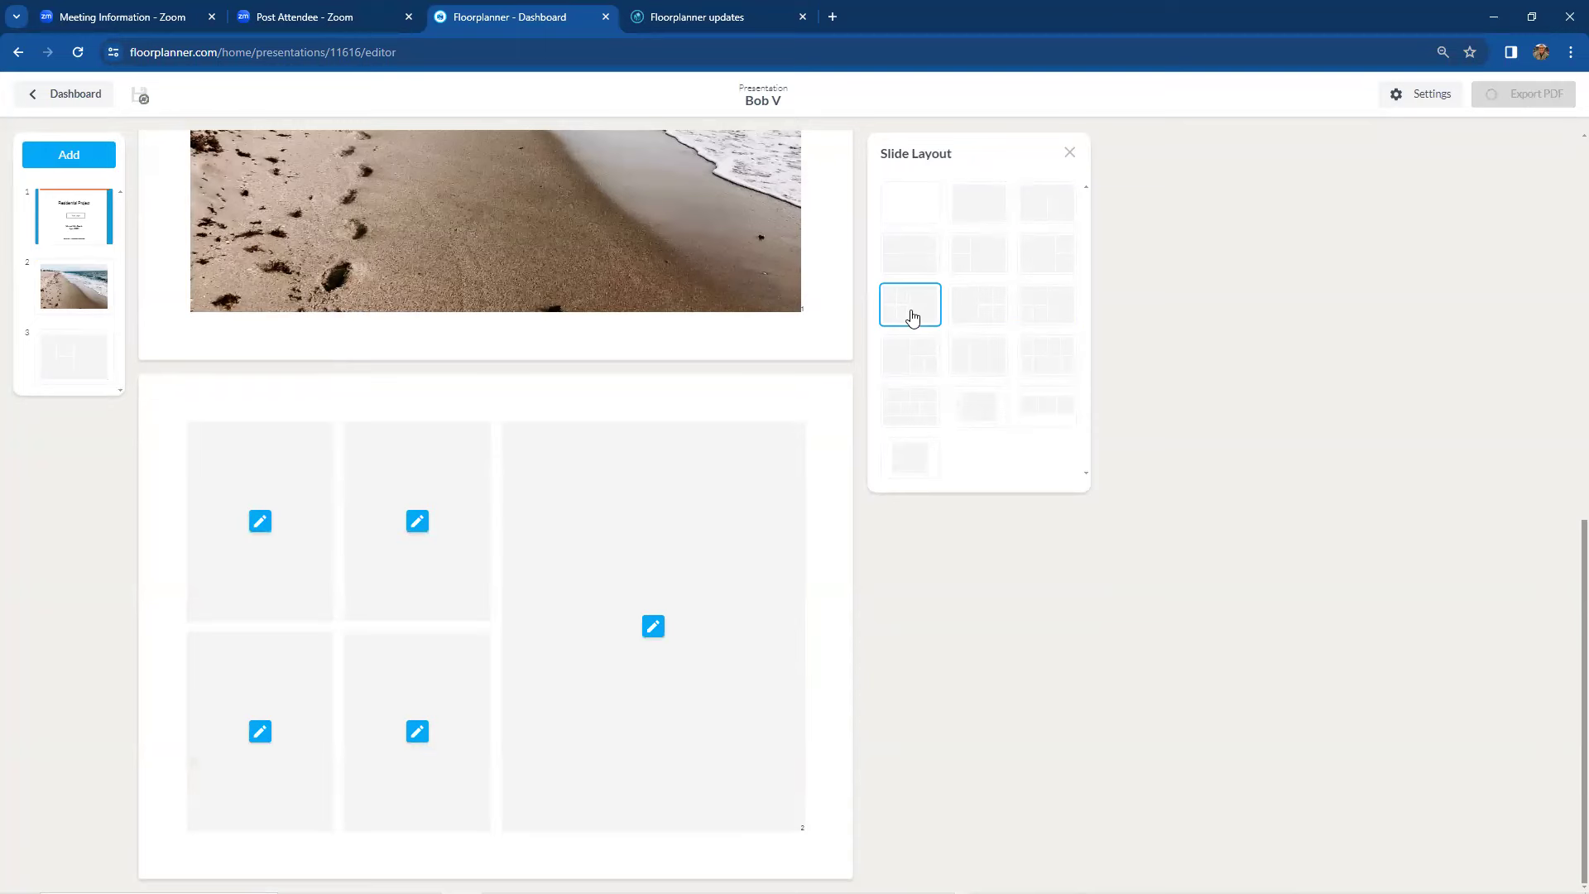
Step: Fill the third slide's large block with the 2D floorplan export from the Feb 2024 presentation demo, repositioned and scaled to 0.6
{"action": "left_click", "coordinate": [653, 628]}
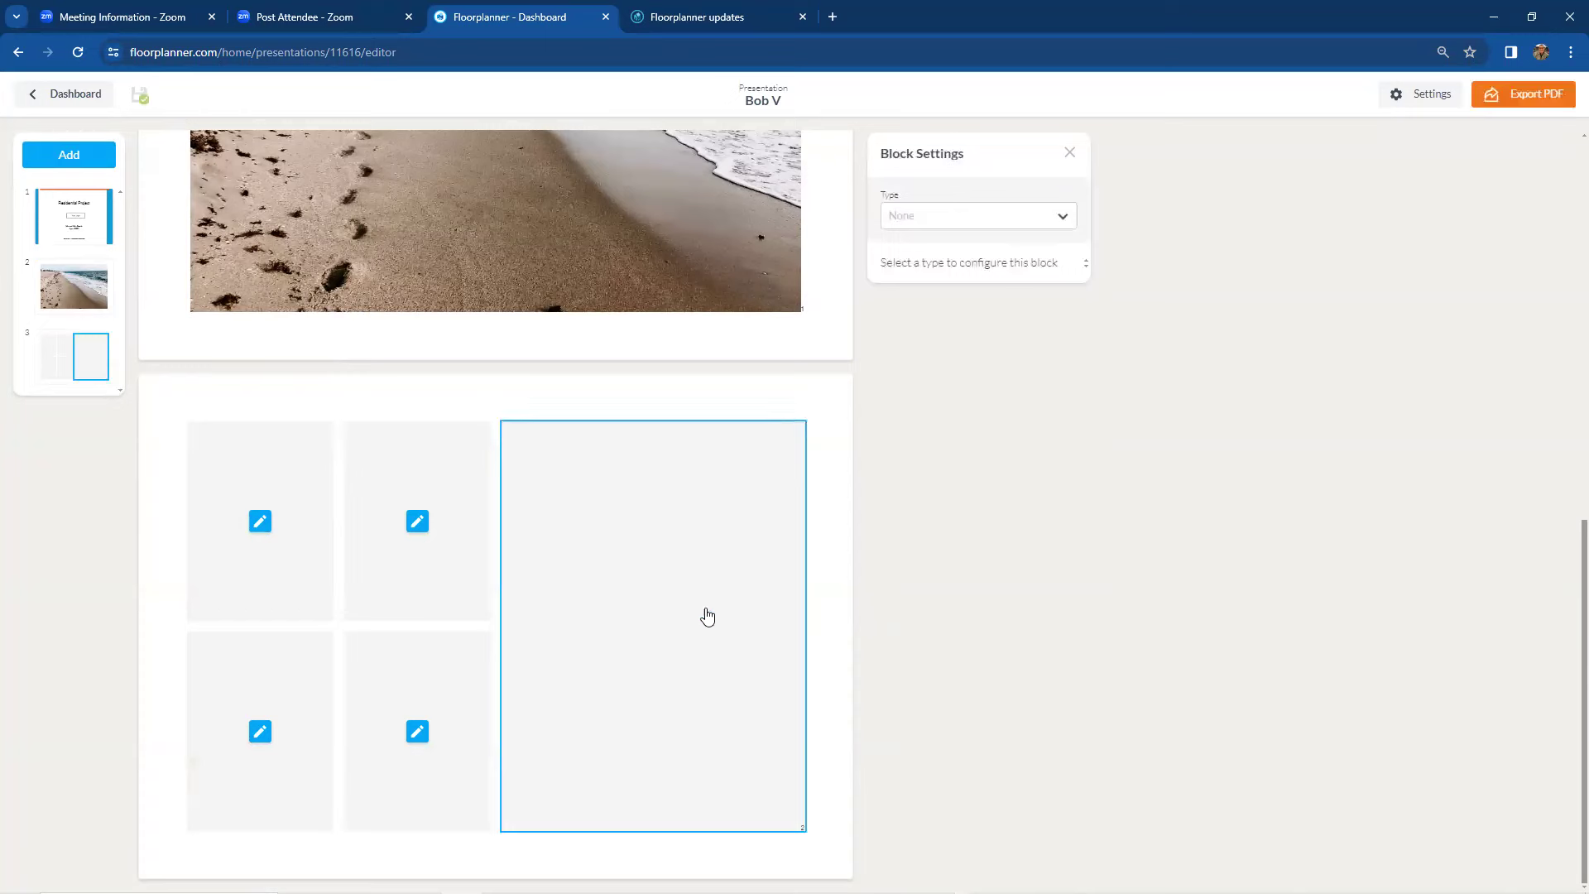
{"action": "left_click", "coordinate": [1057, 219]}
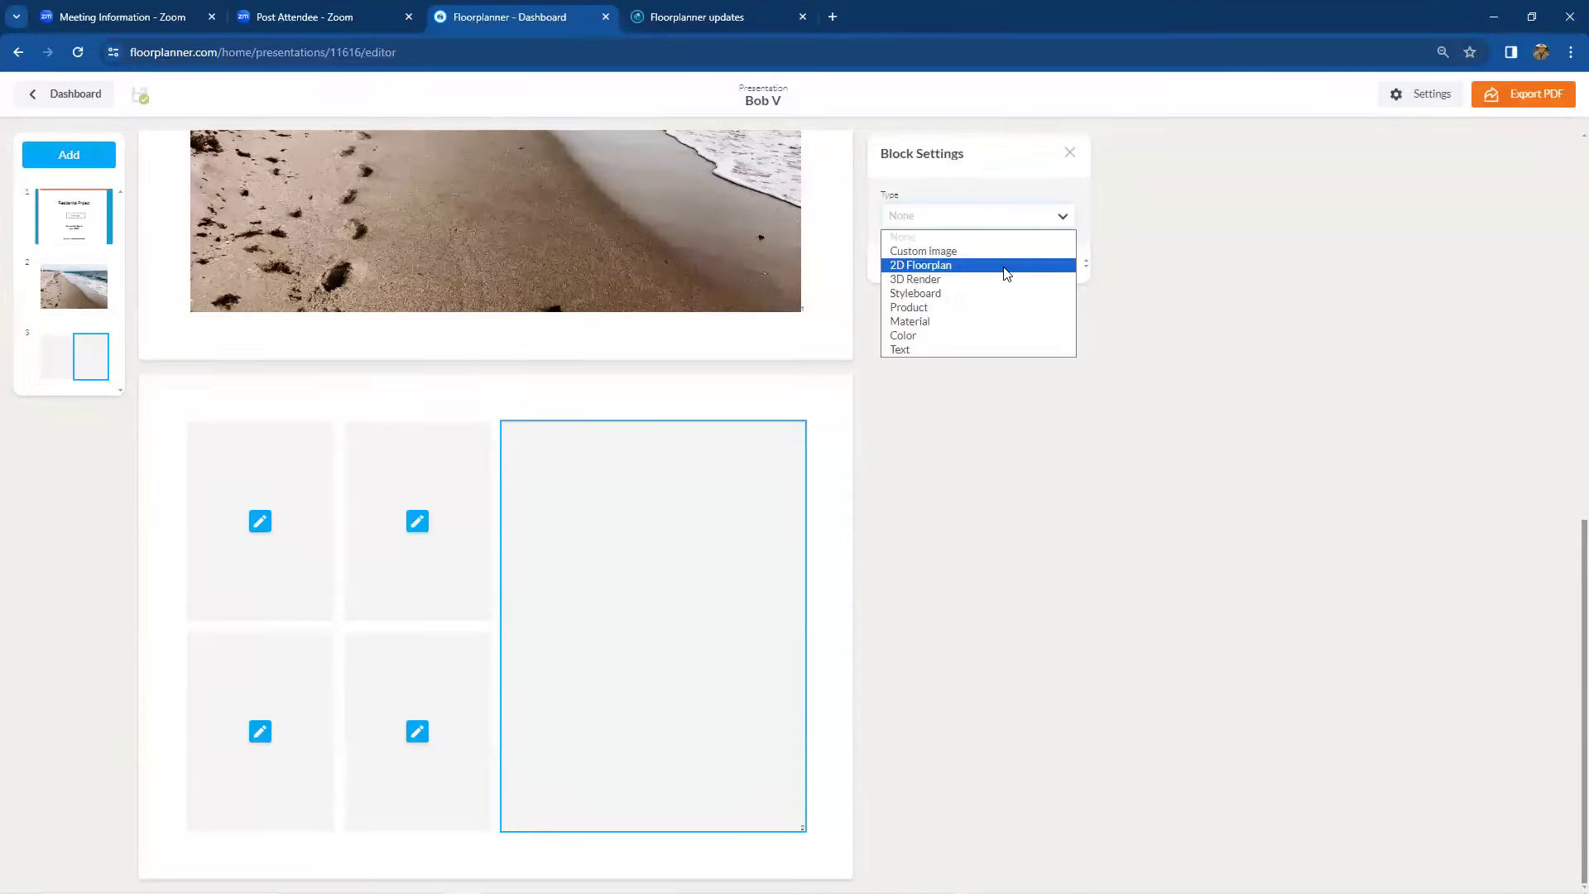
{"action": "left_click", "coordinate": [1008, 266]}
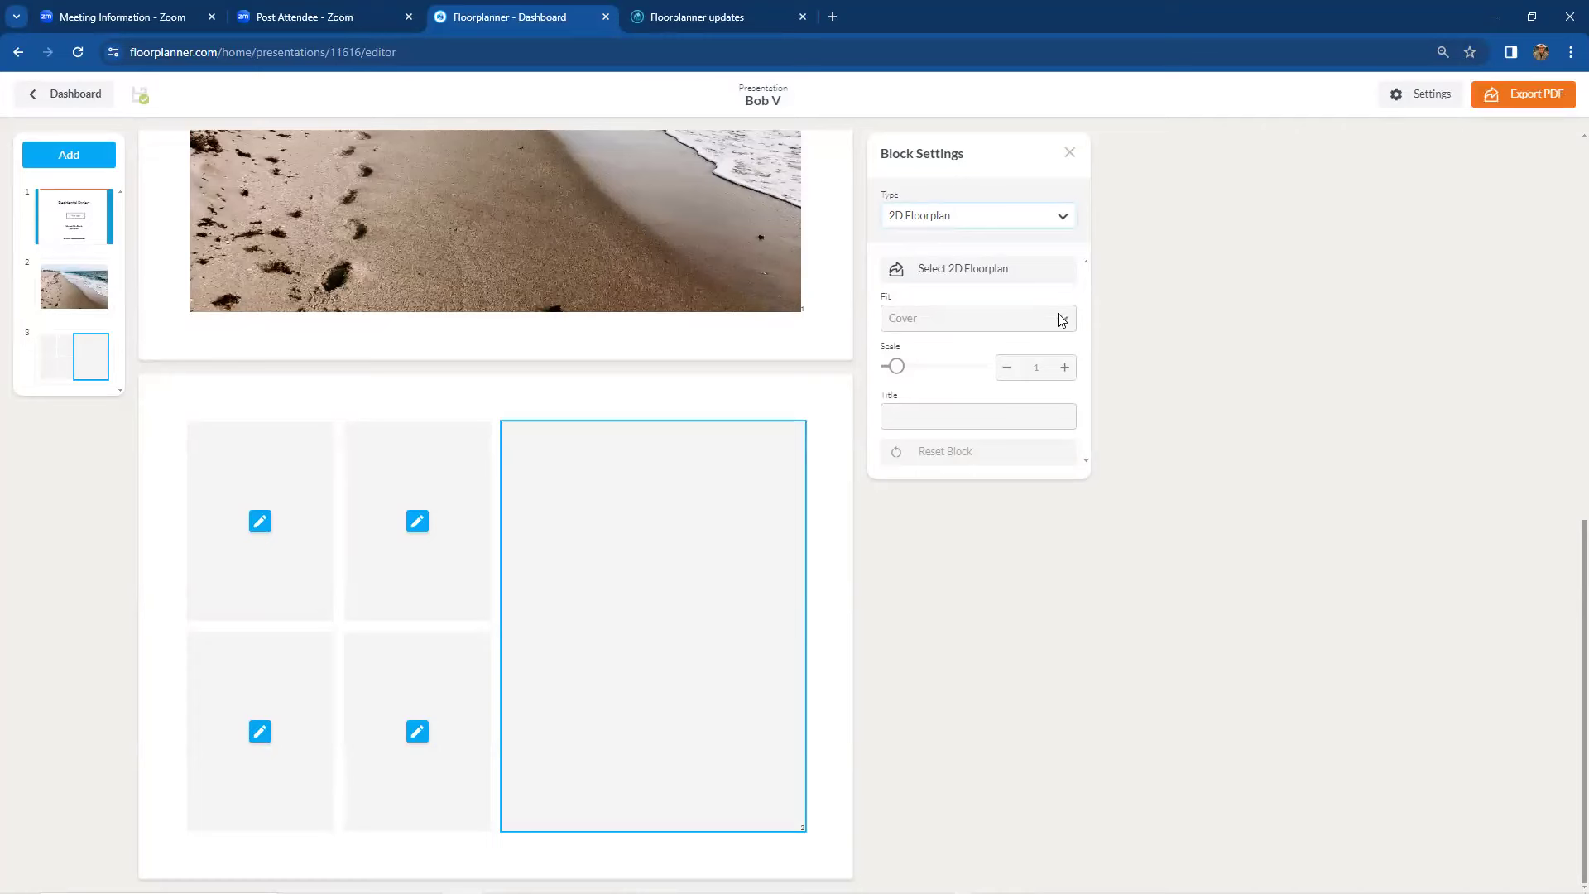
{"action": "left_click", "coordinate": [1056, 267]}
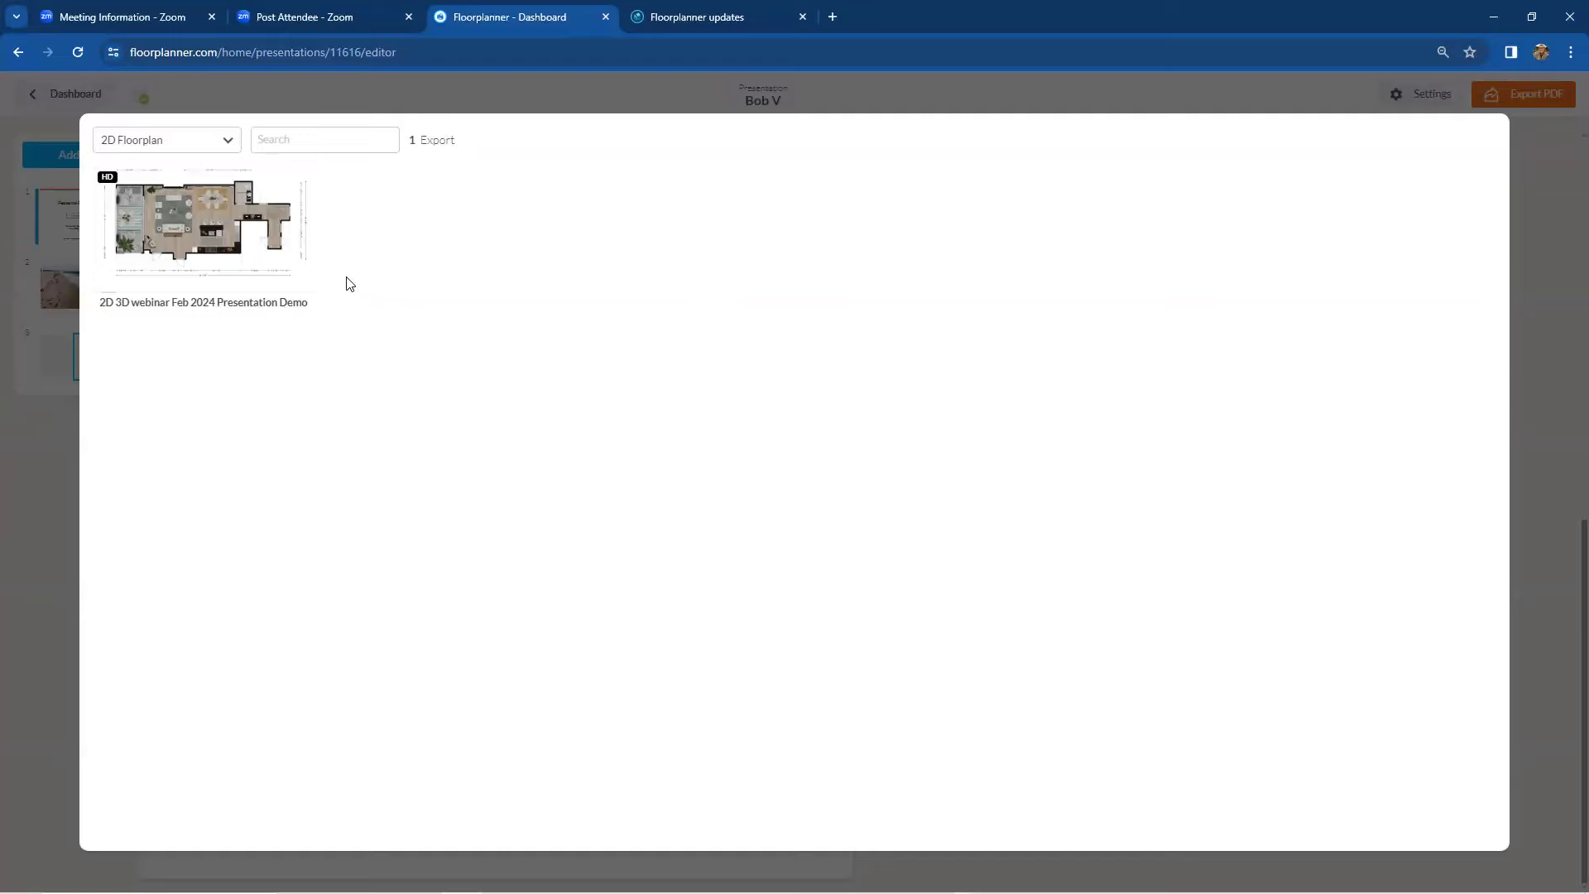
{"action": "left_click", "coordinate": [247, 254]}
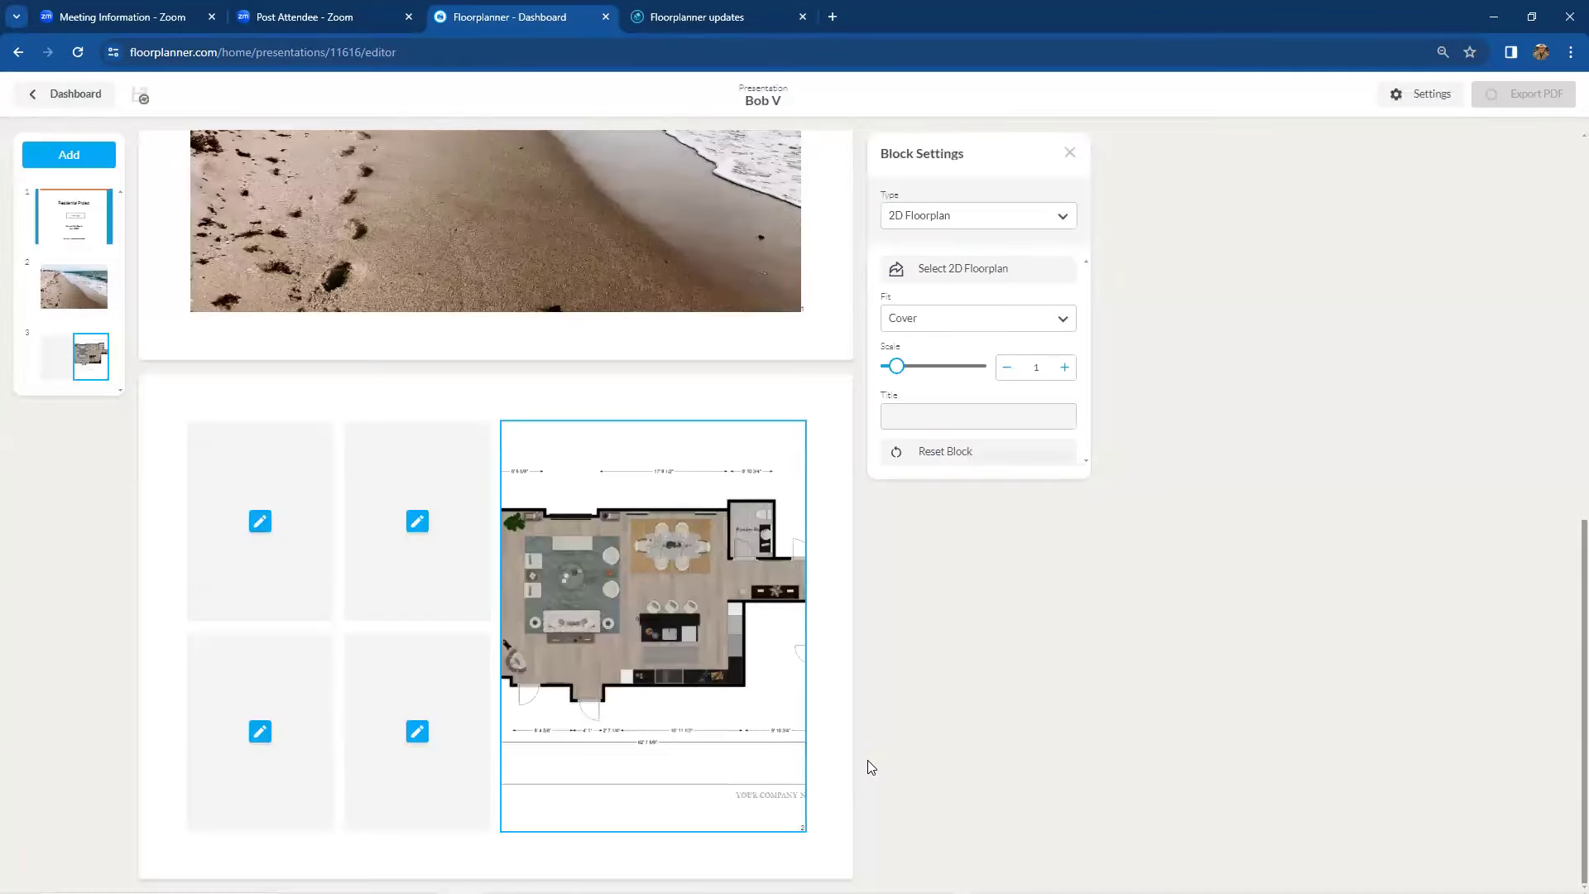
{"action": "left_click_drag", "start_coordinate": [619, 649], "coordinate": [678, 607]}
{"action": "scroll", "coordinate": [679, 604], "scroll_direction": "down", "scroll_amount": 4}
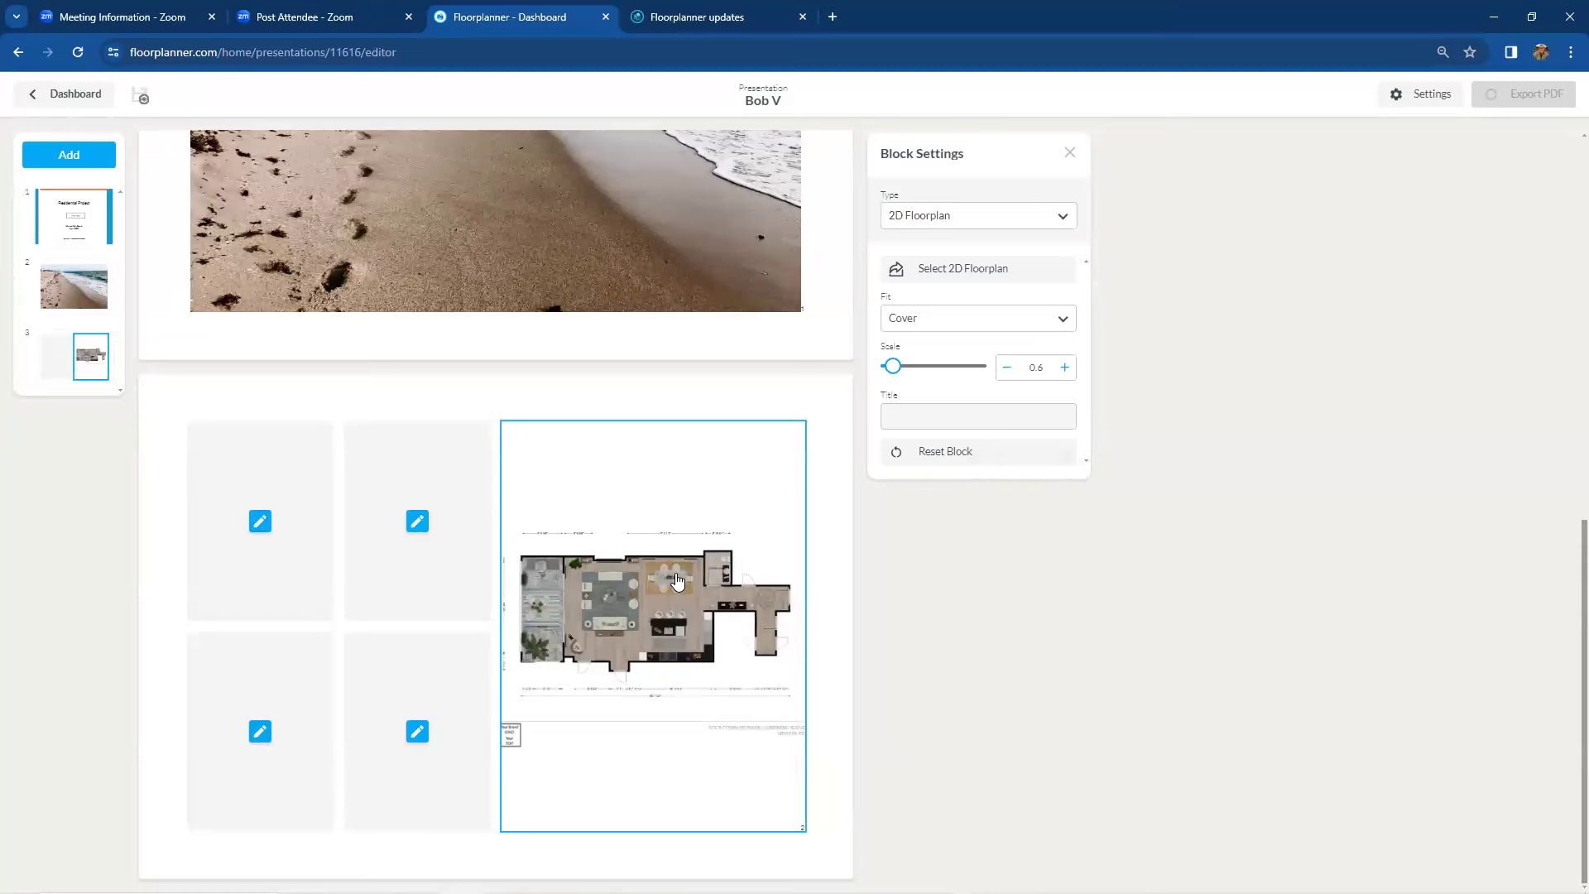
Step: Set the third slide's upper-left block to Product and fill it with the Two Door Single Drawer Base - 28" Patio Line cabinet
{"action": "left_click", "coordinate": [260, 523]}
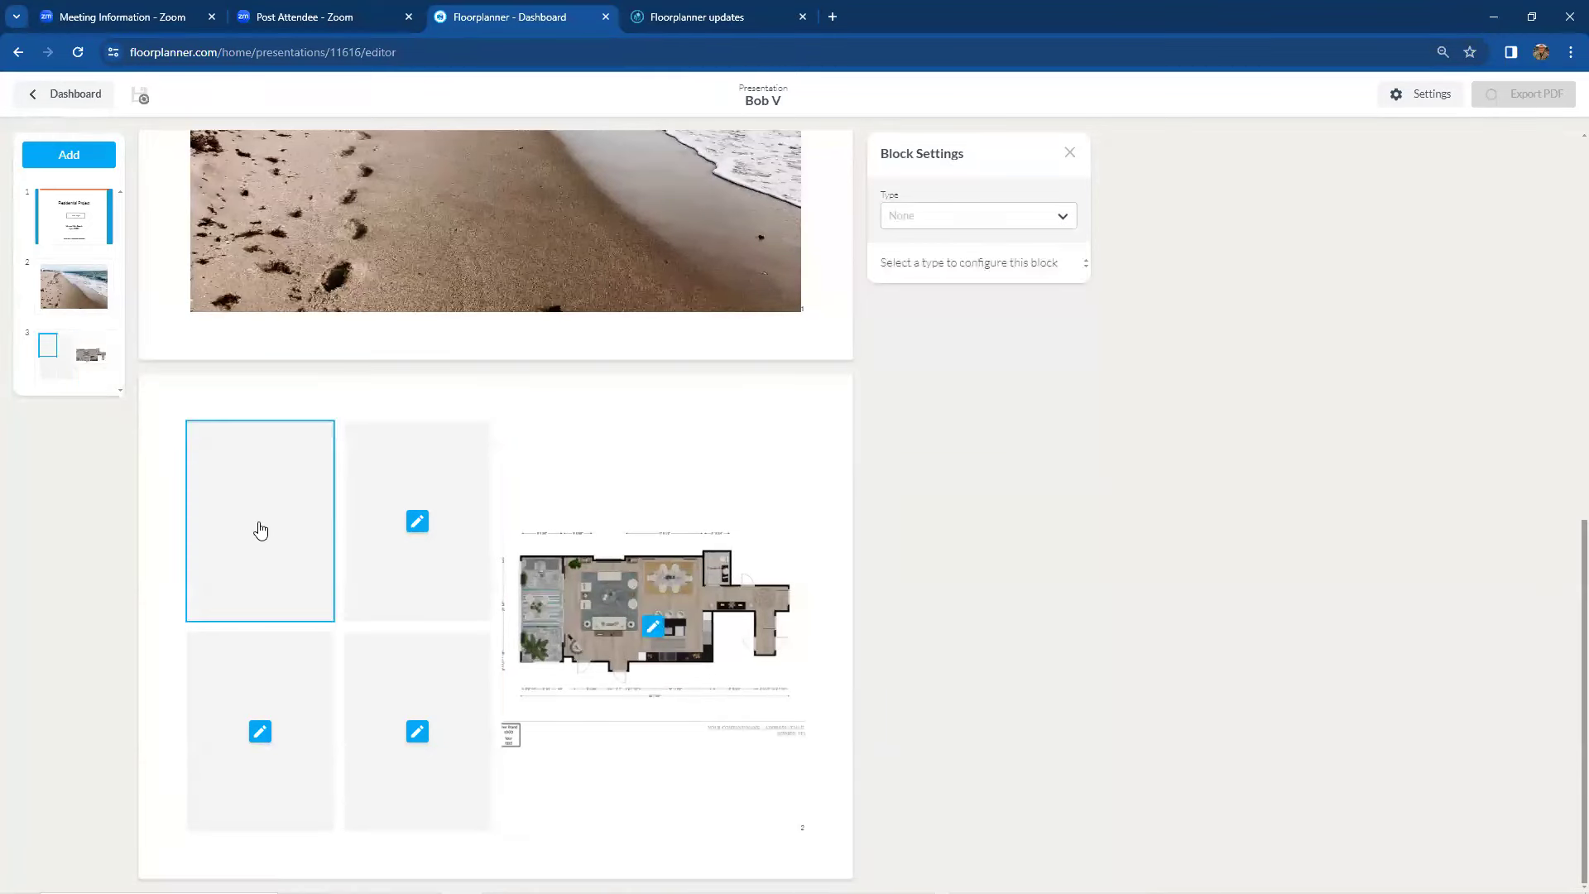
{"action": "left_click", "coordinate": [1067, 219]}
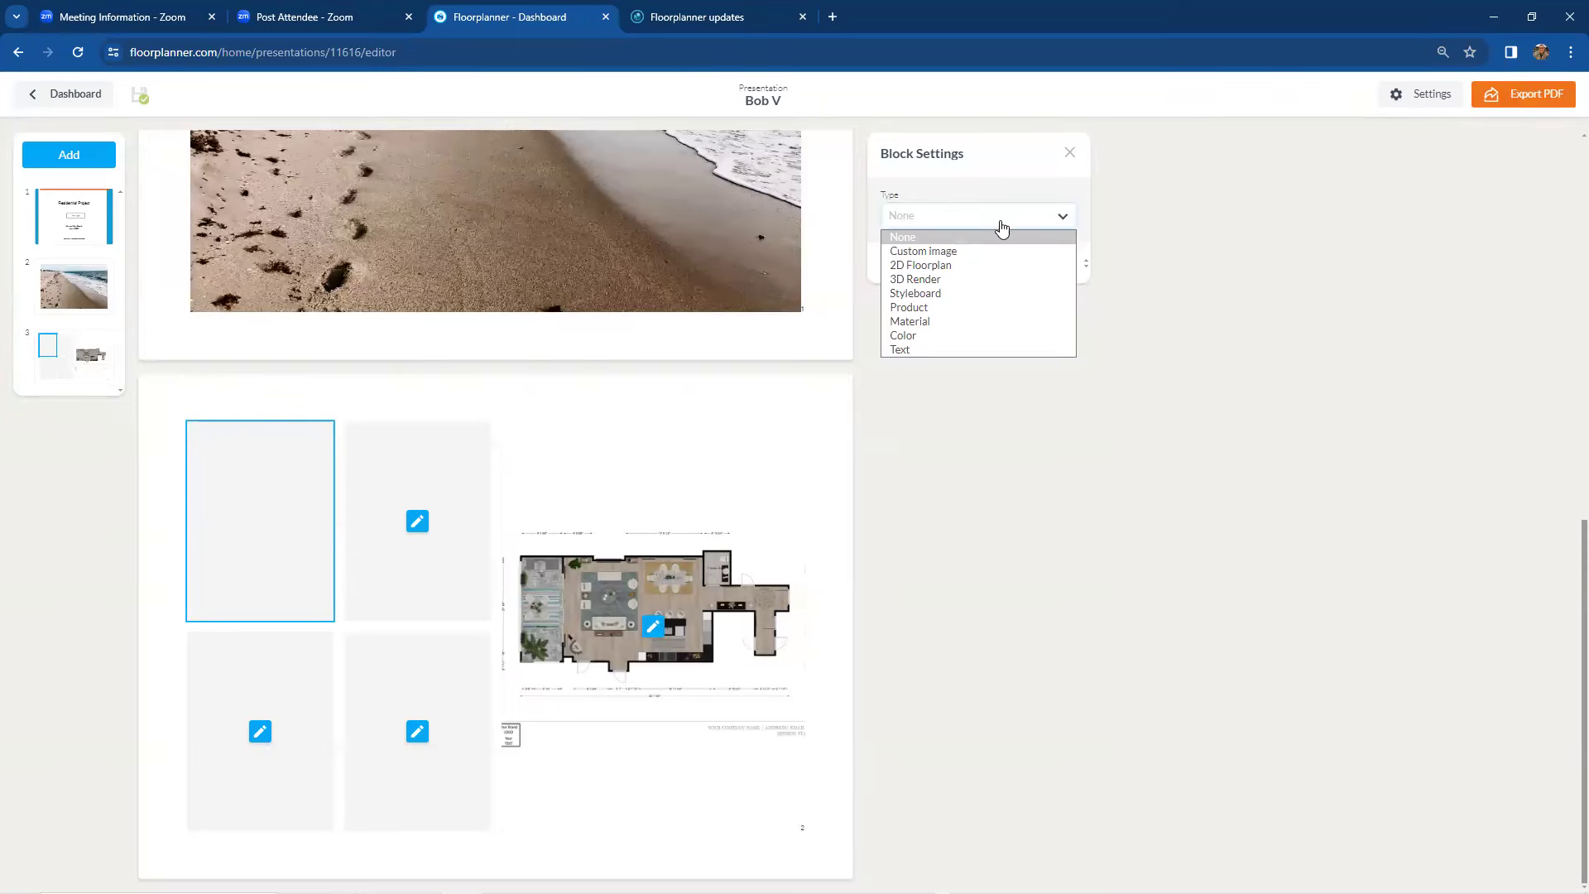
{"action": "left_click", "coordinate": [1003, 308]}
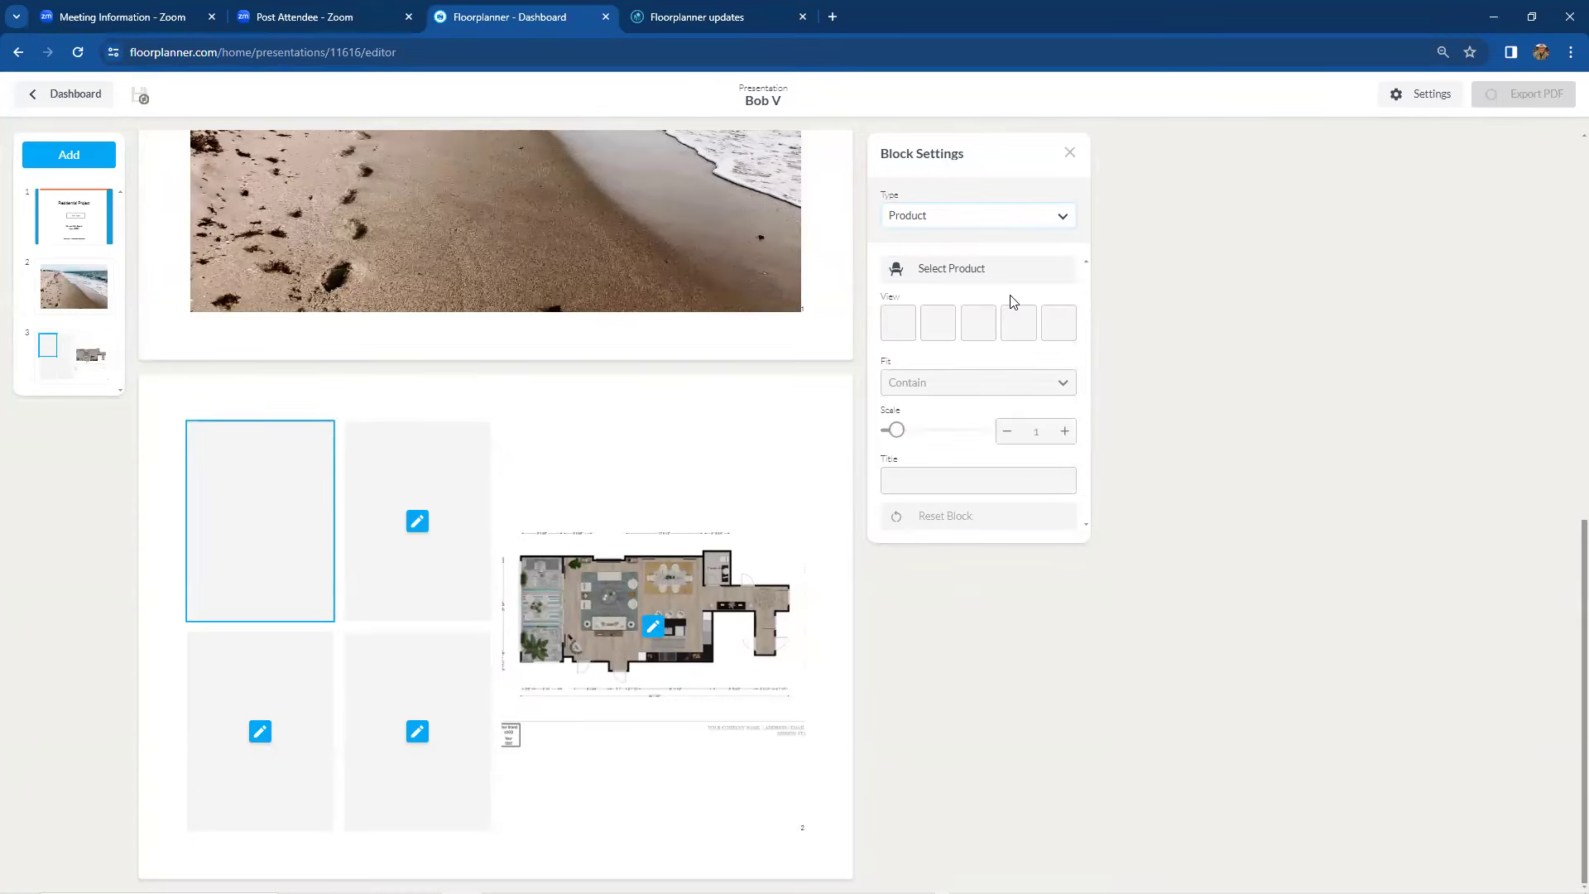
{"action": "left_click", "coordinate": [1010, 273]}
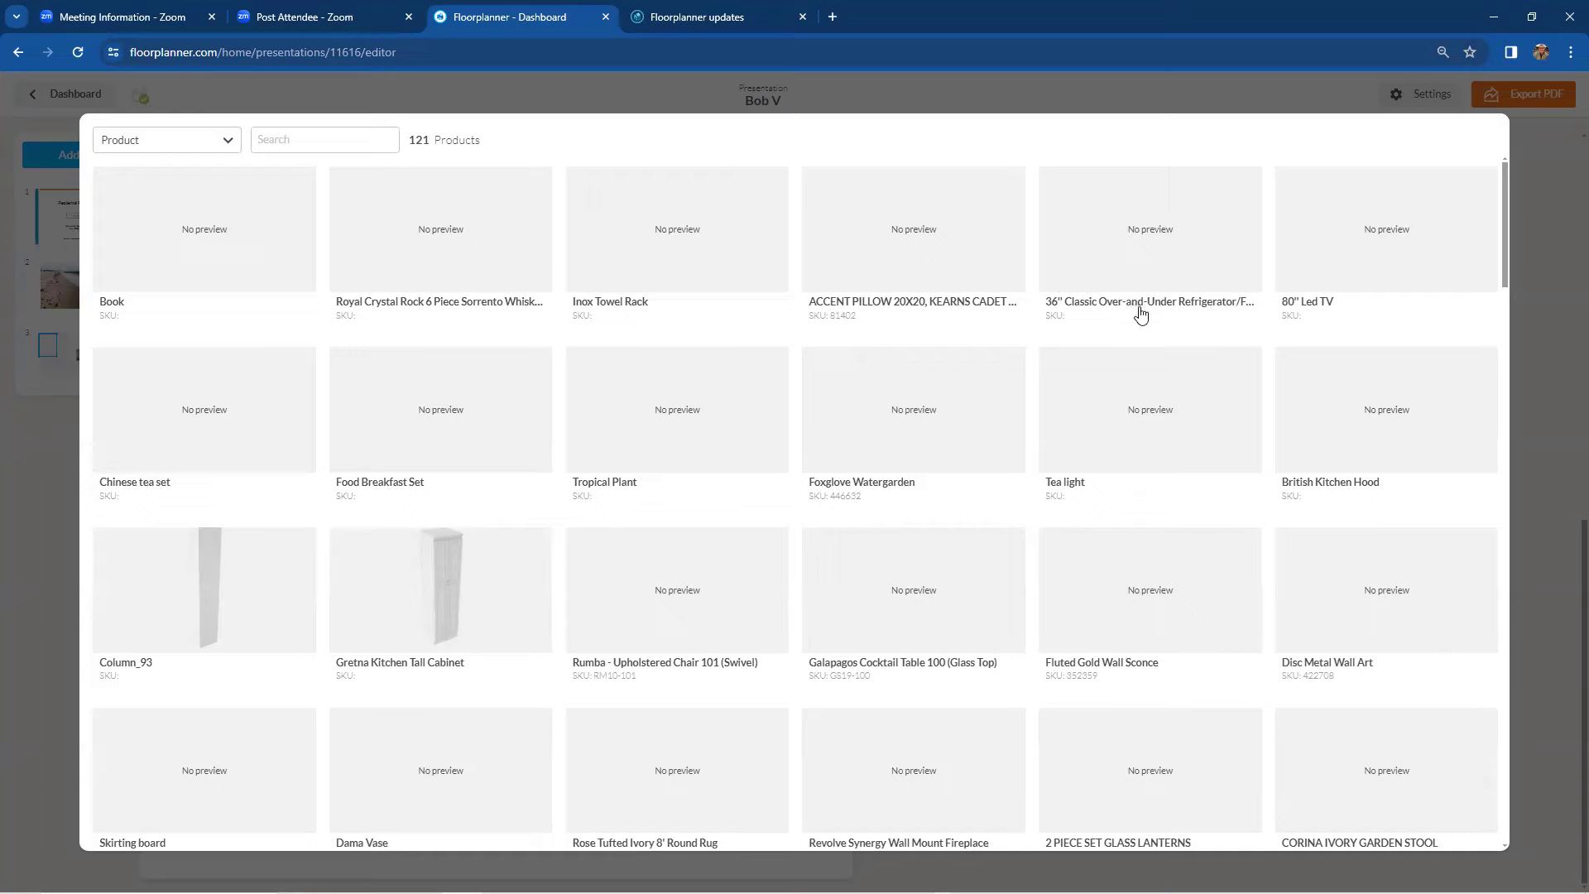
{"action": "scroll", "coordinate": [1126, 348], "scroll_direction": "down", "scroll_amount": 6}
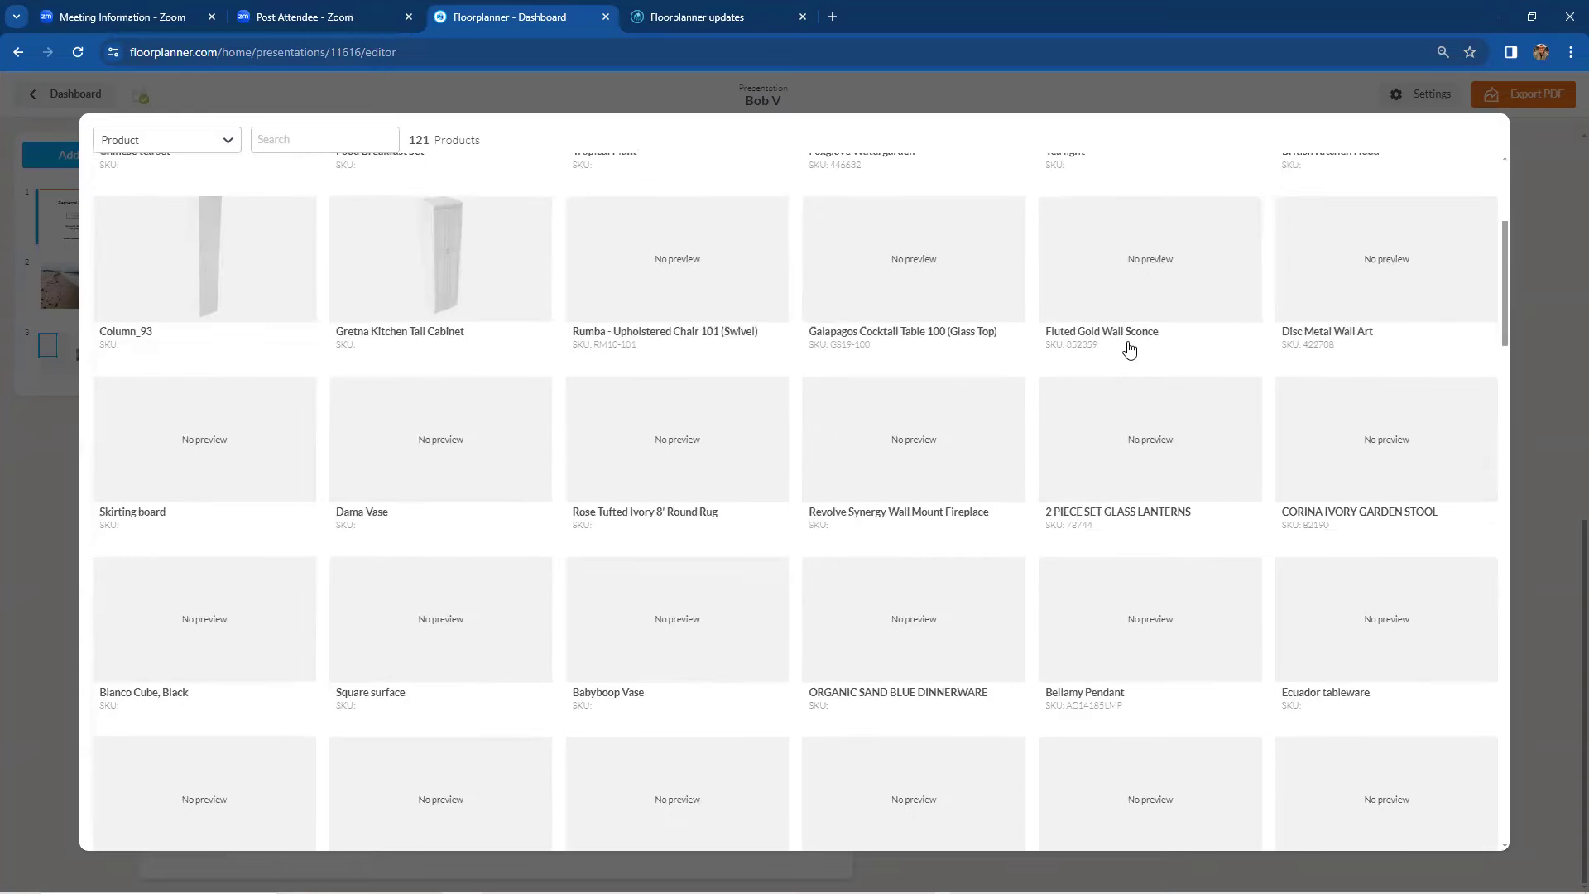
{"action": "scroll", "coordinate": [1135, 345], "scroll_direction": "down", "scroll_amount": 2}
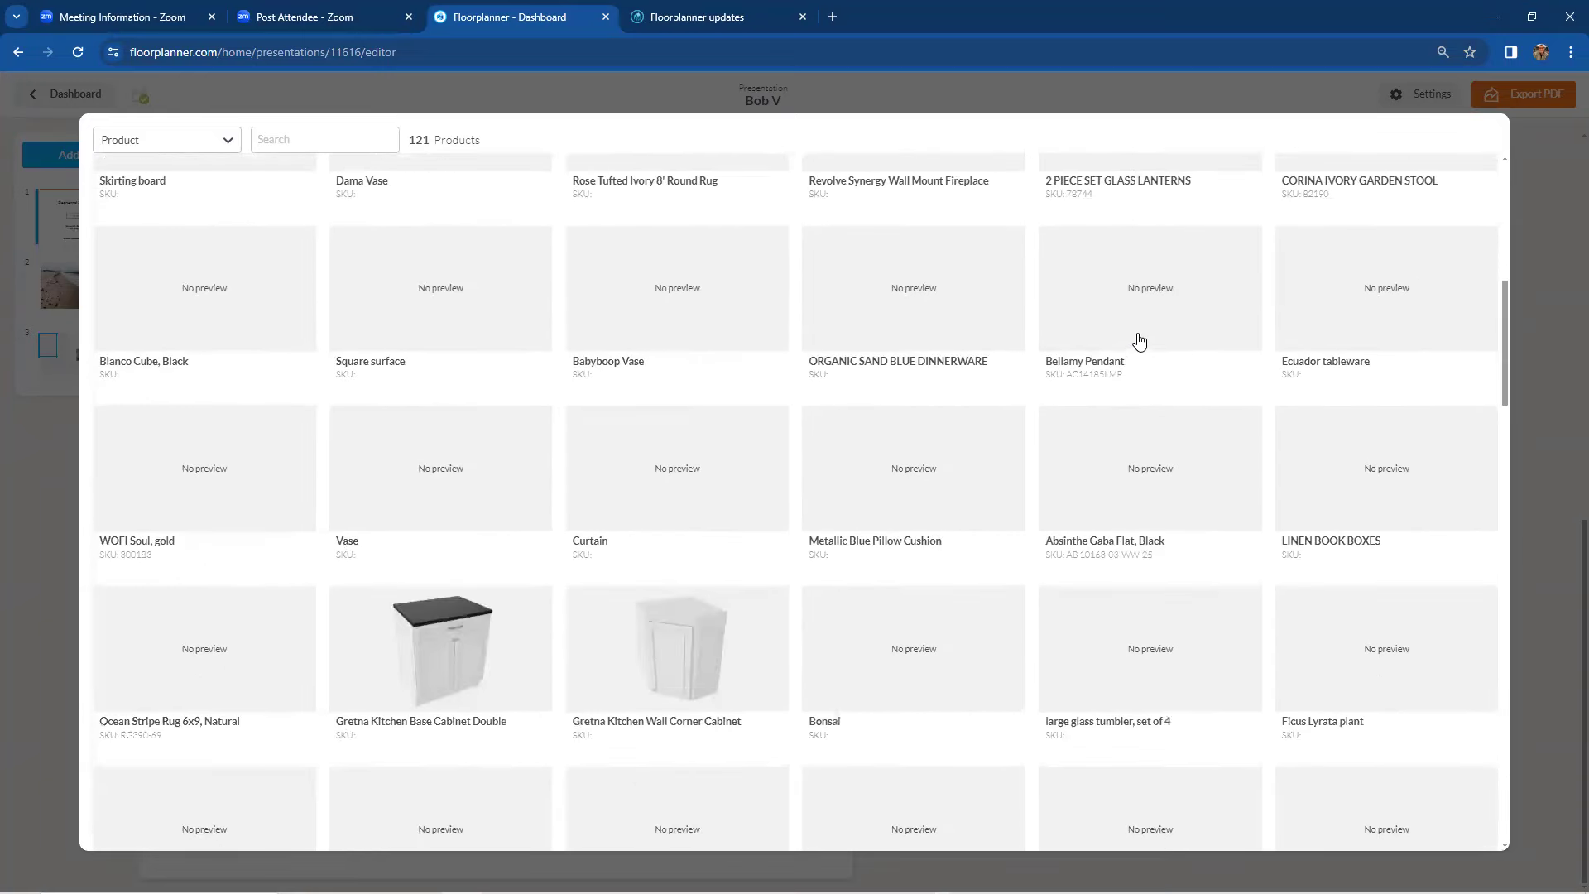
{"action": "scroll", "coordinate": [1146, 344], "scroll_direction": "down", "scroll_amount": 3}
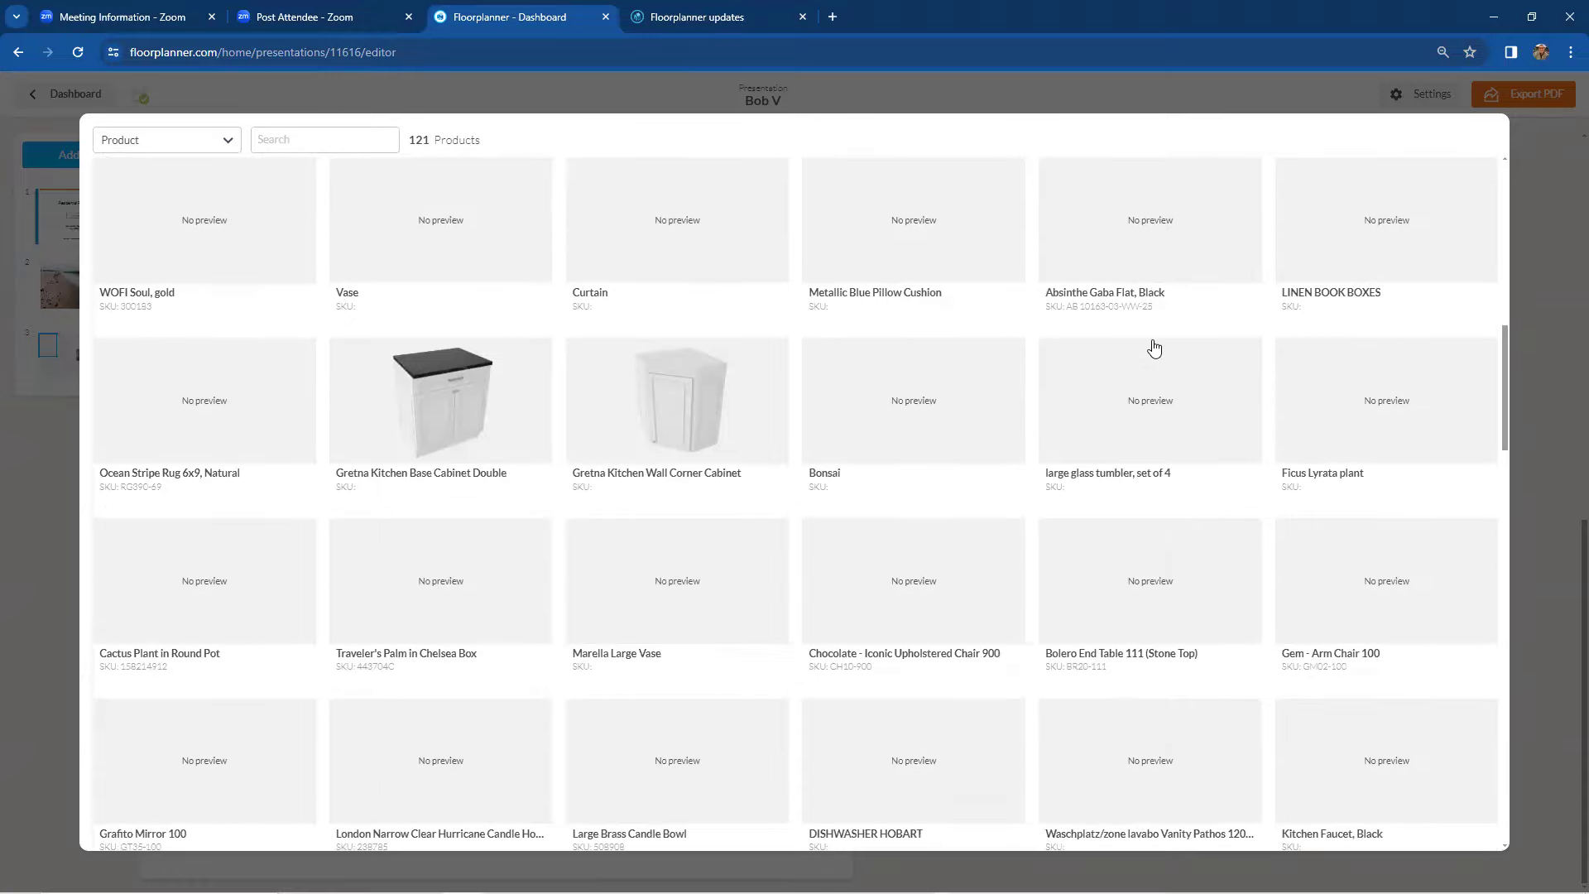
{"action": "scroll", "coordinate": [1156, 346], "scroll_direction": "down", "scroll_amount": 2}
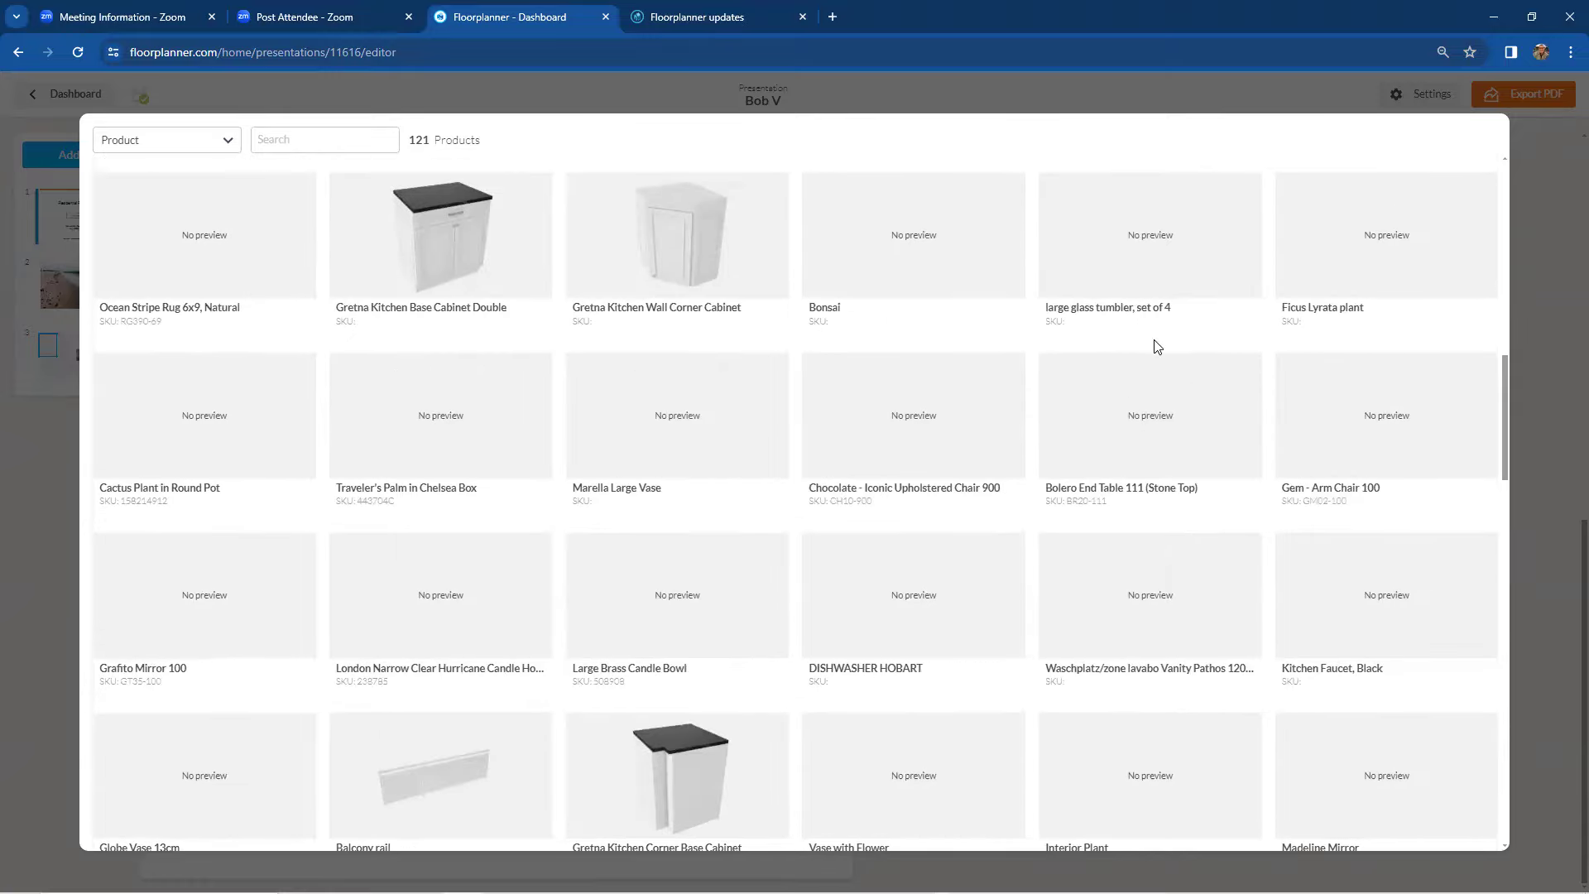
{"action": "scroll", "coordinate": [1157, 346], "scroll_direction": "down", "scroll_amount": 6}
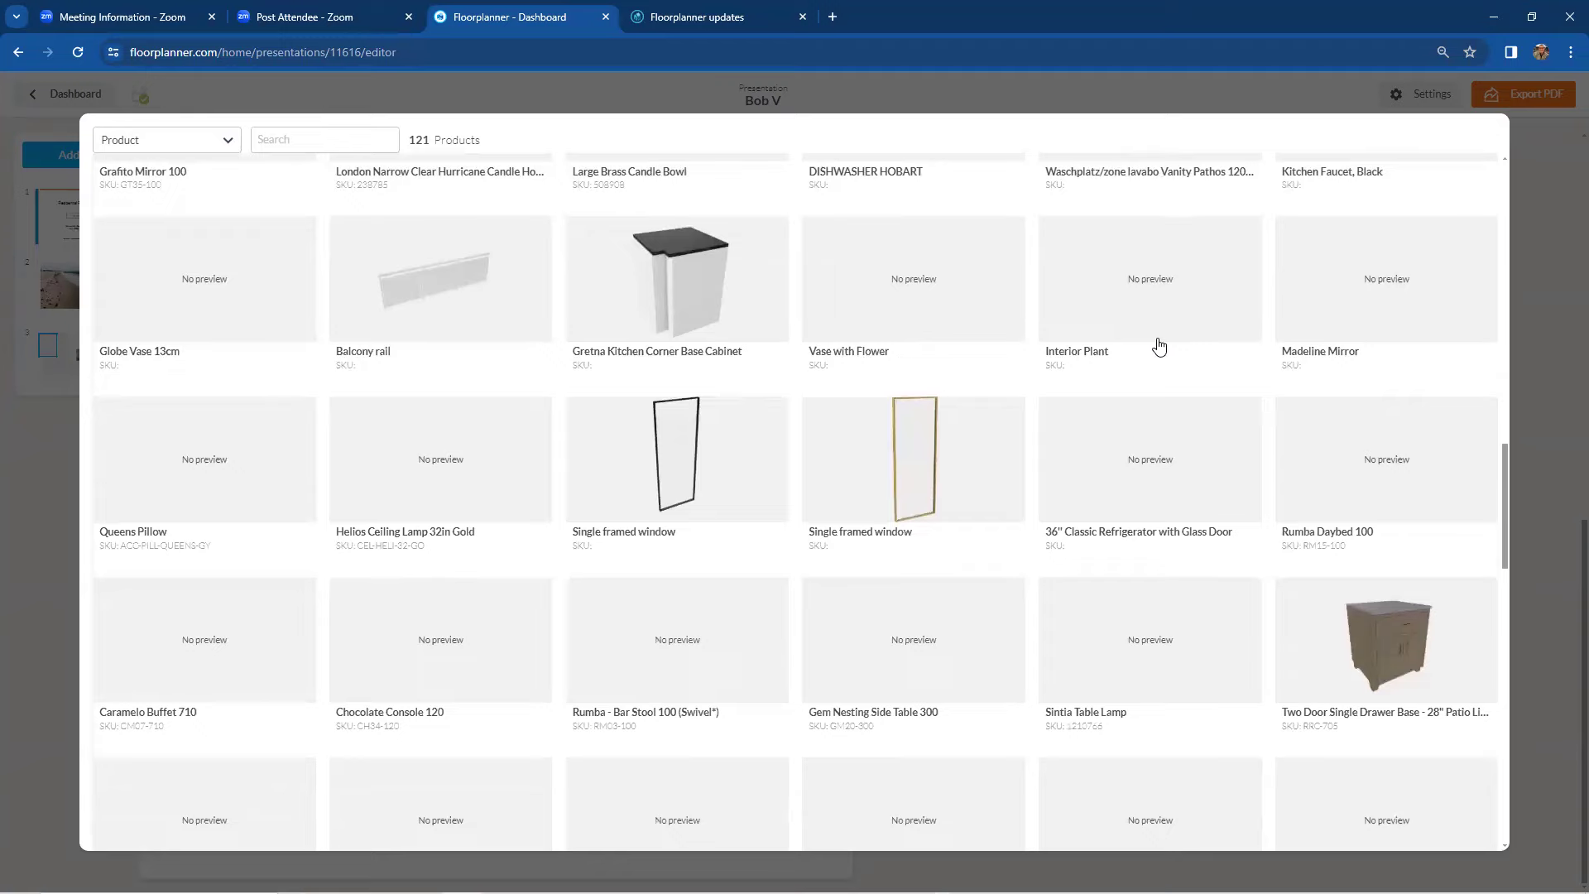
{"action": "left_click", "coordinate": [1396, 622]}
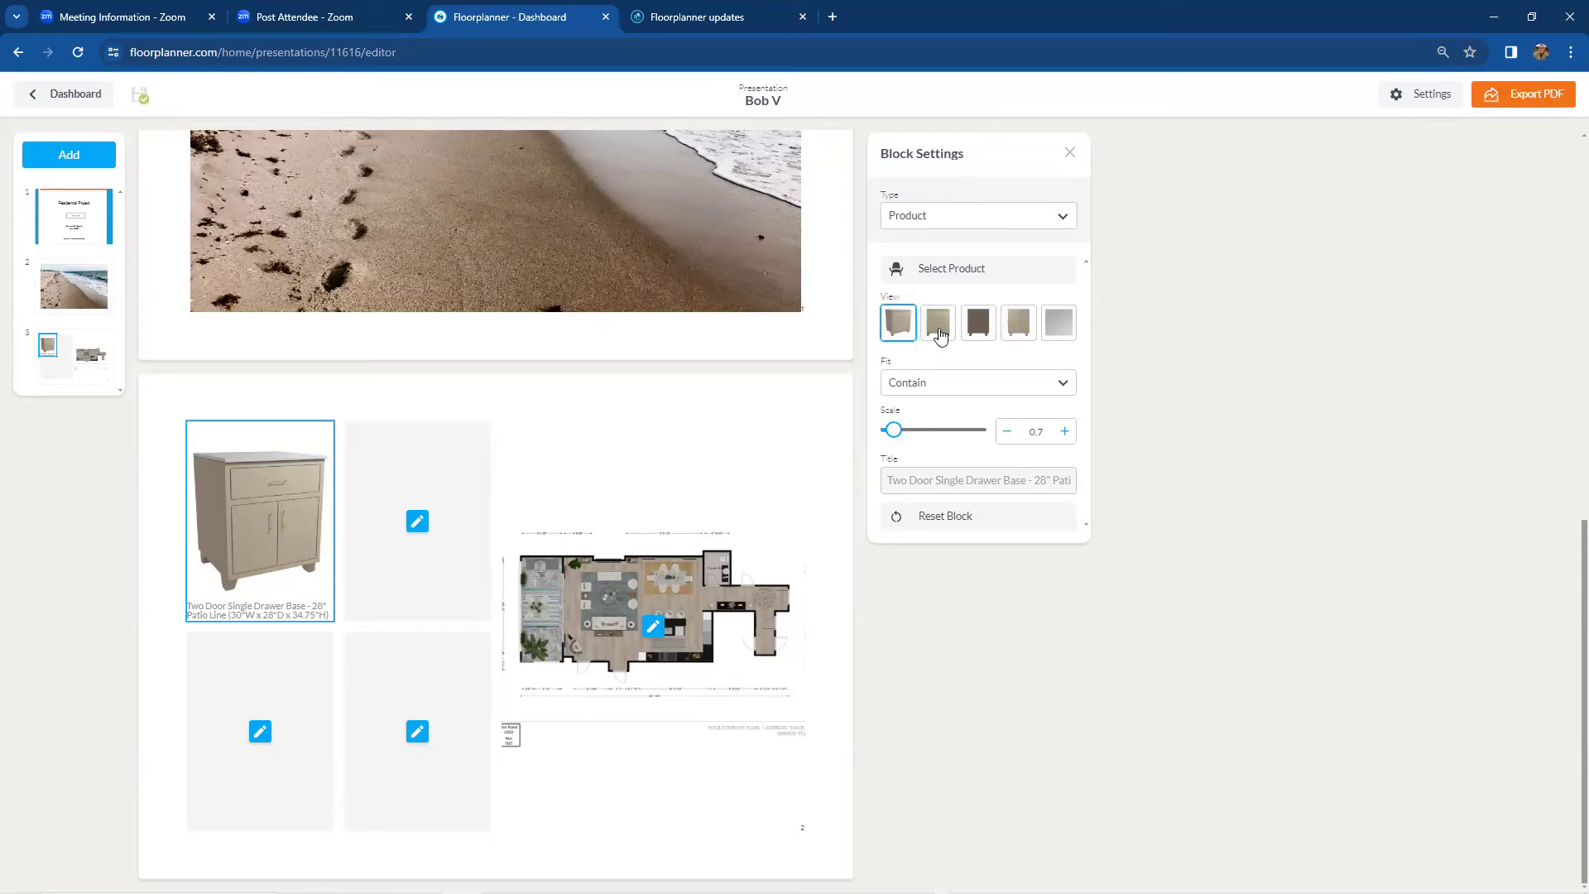
Step: Try the cabinet block's front, side and top views, and return it to the angled view
{"action": "left_click", "coordinate": [940, 334]}
{"action": "left_click", "coordinate": [978, 329]}
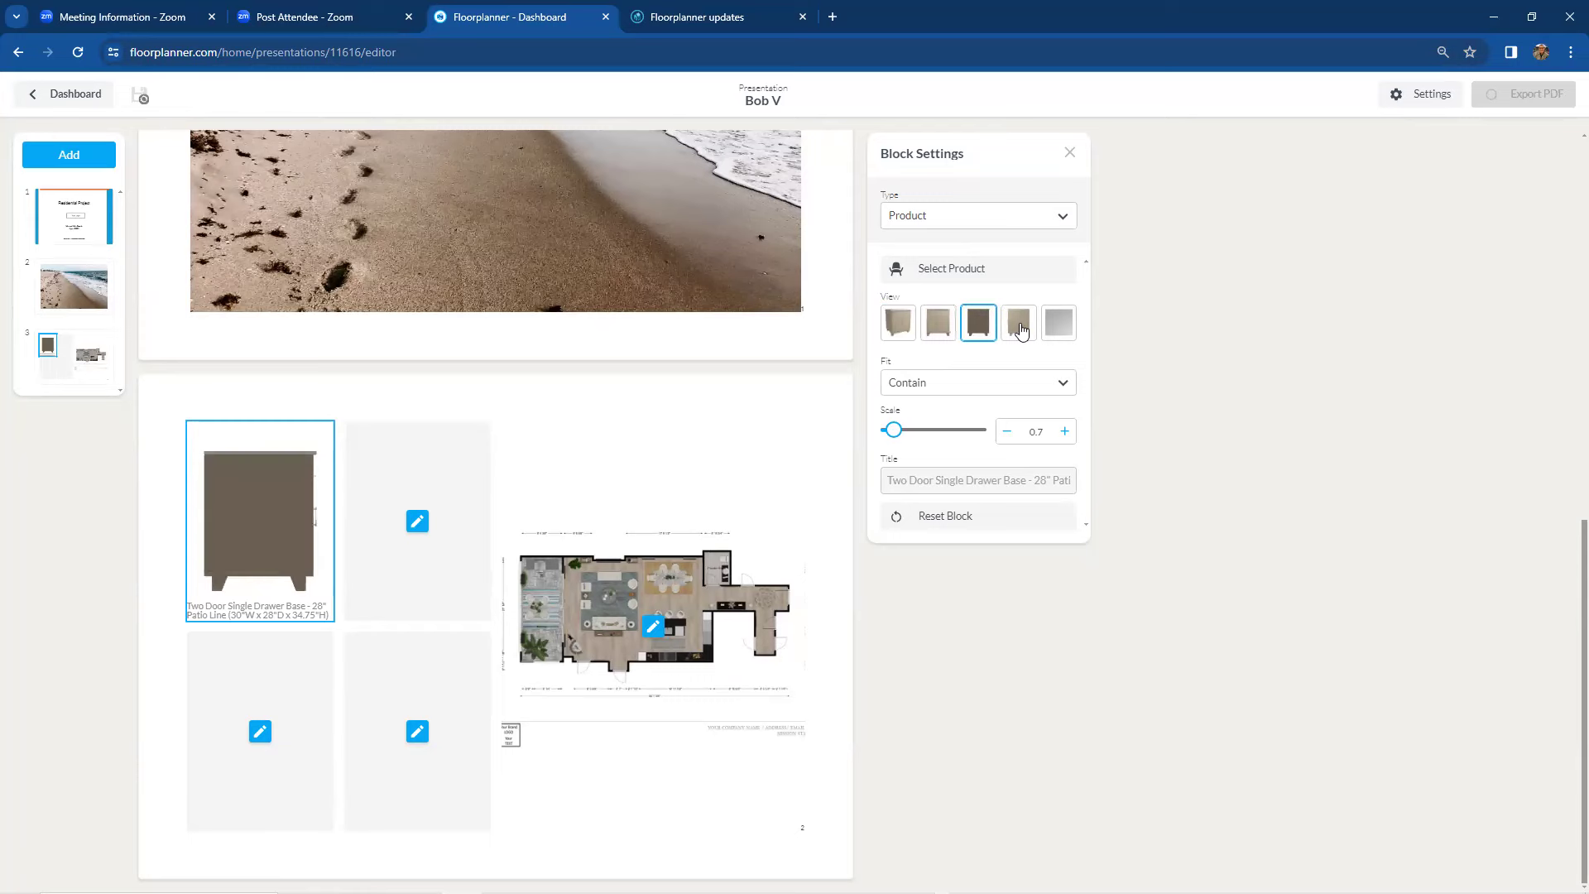
{"action": "left_click", "coordinate": [1022, 329]}
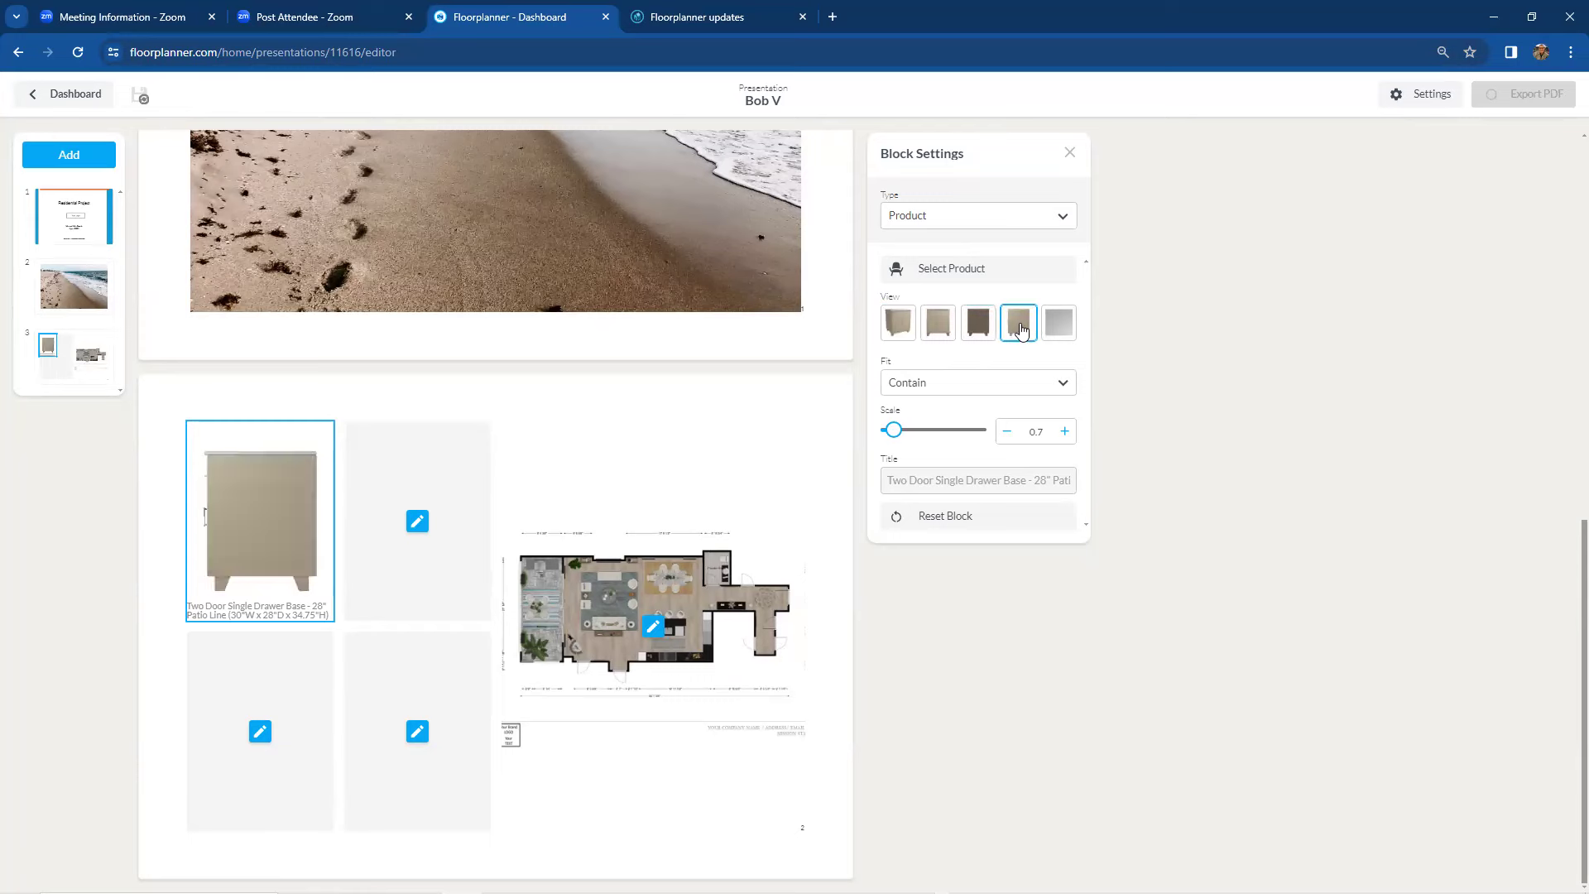
{"action": "left_click", "coordinate": [1053, 328]}
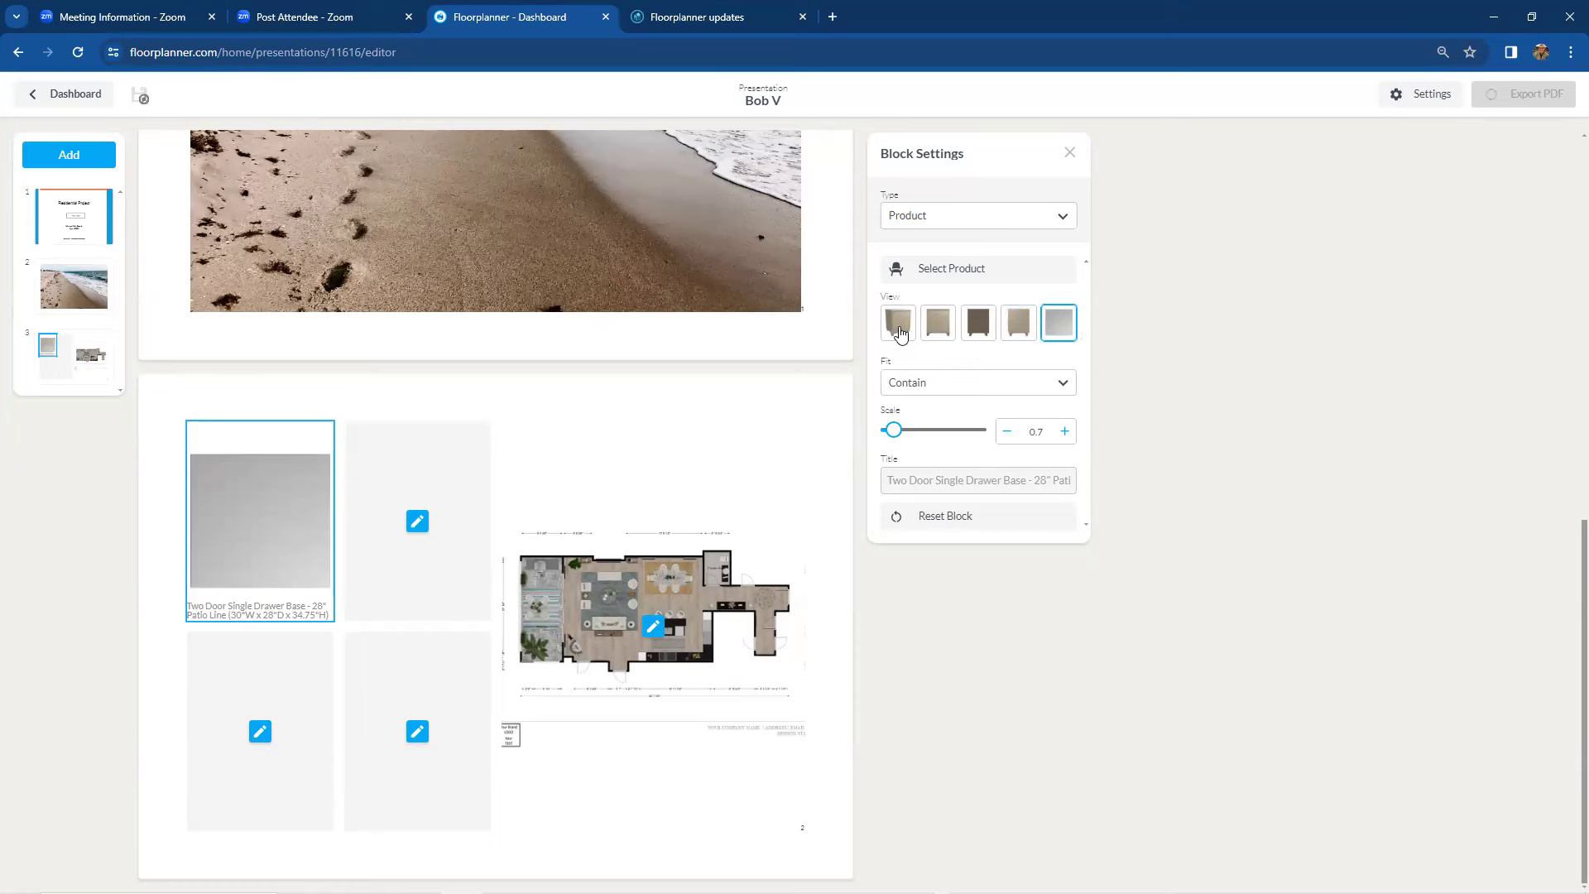
{"action": "left_click", "coordinate": [900, 332]}
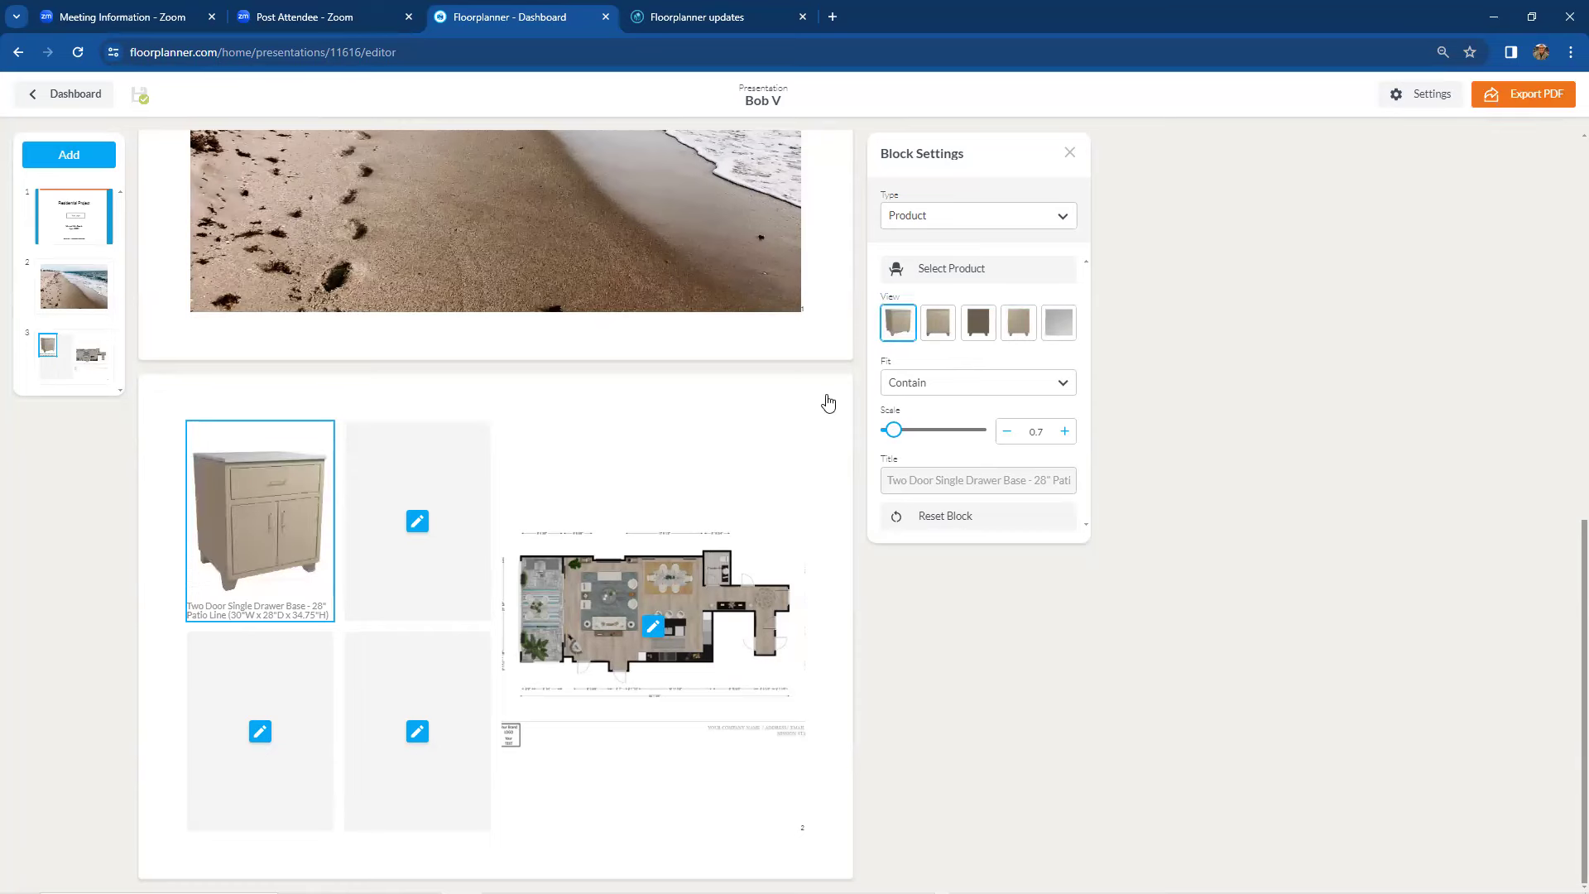
Step: Set the block beside the cabinet to Material, fill it with Casual Maiolica Ocean, and scale the swatch down to fit inside the block
{"action": "left_click", "coordinate": [417, 522]}
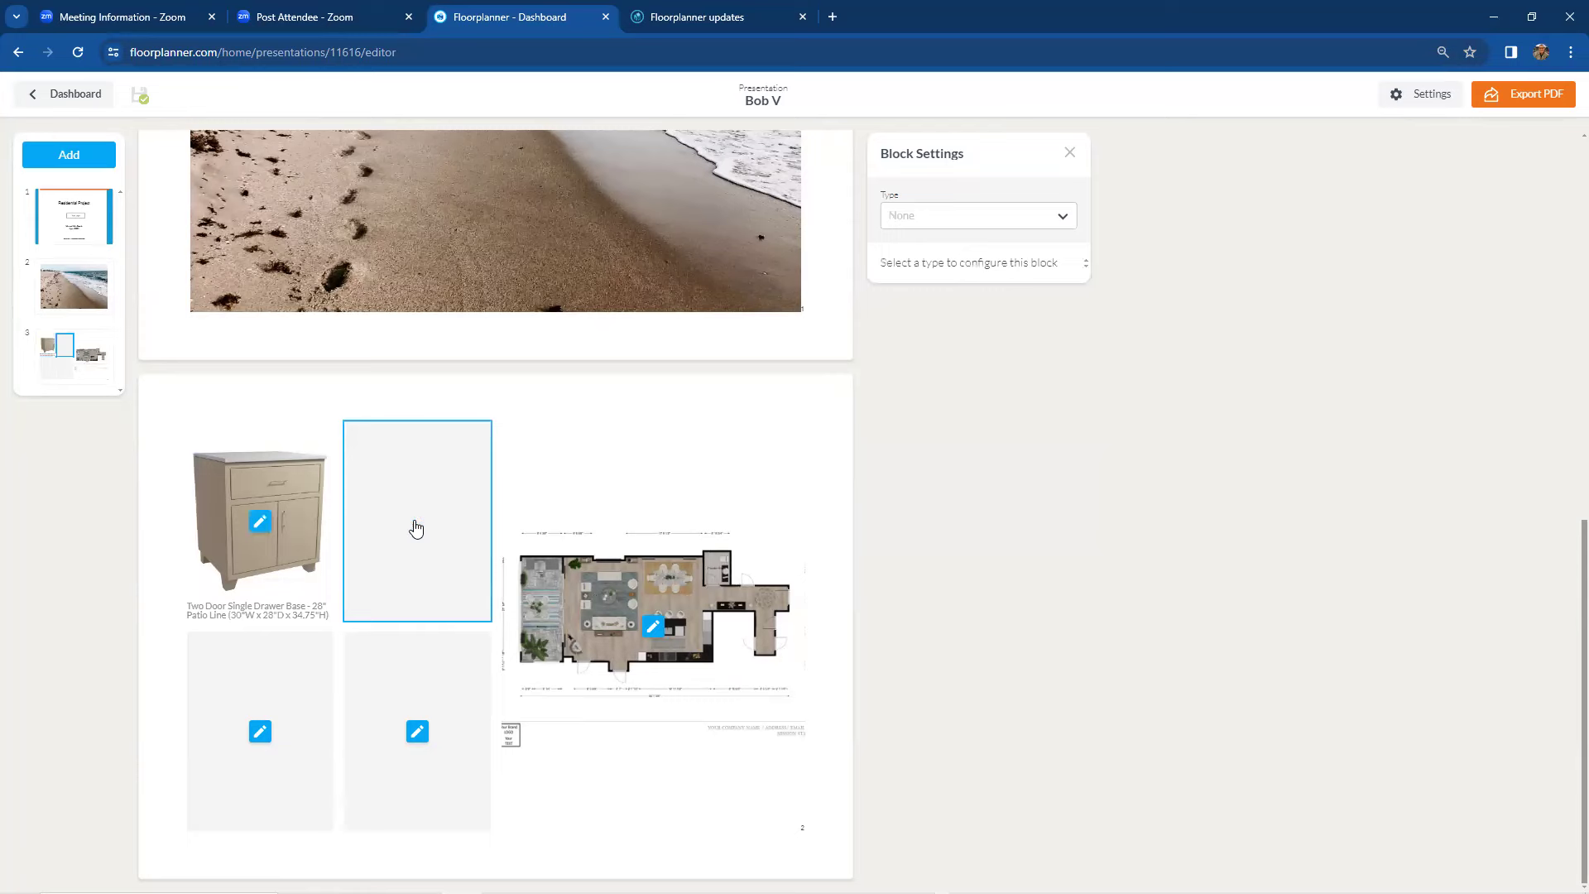
{"action": "left_click", "coordinate": [1062, 217]}
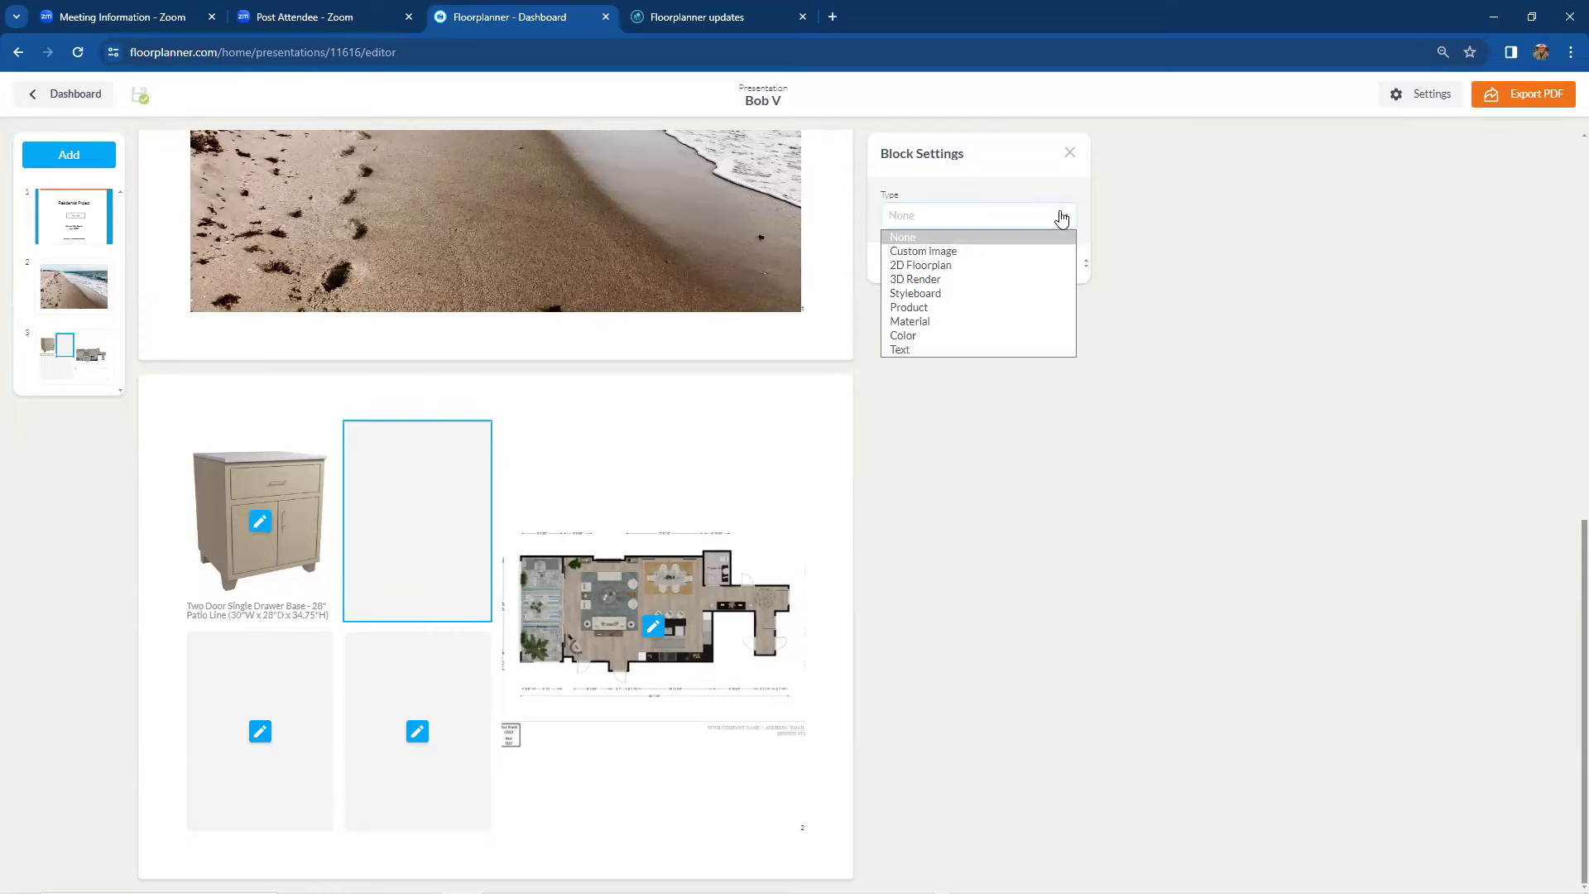
{"action": "left_click", "coordinate": [997, 322]}
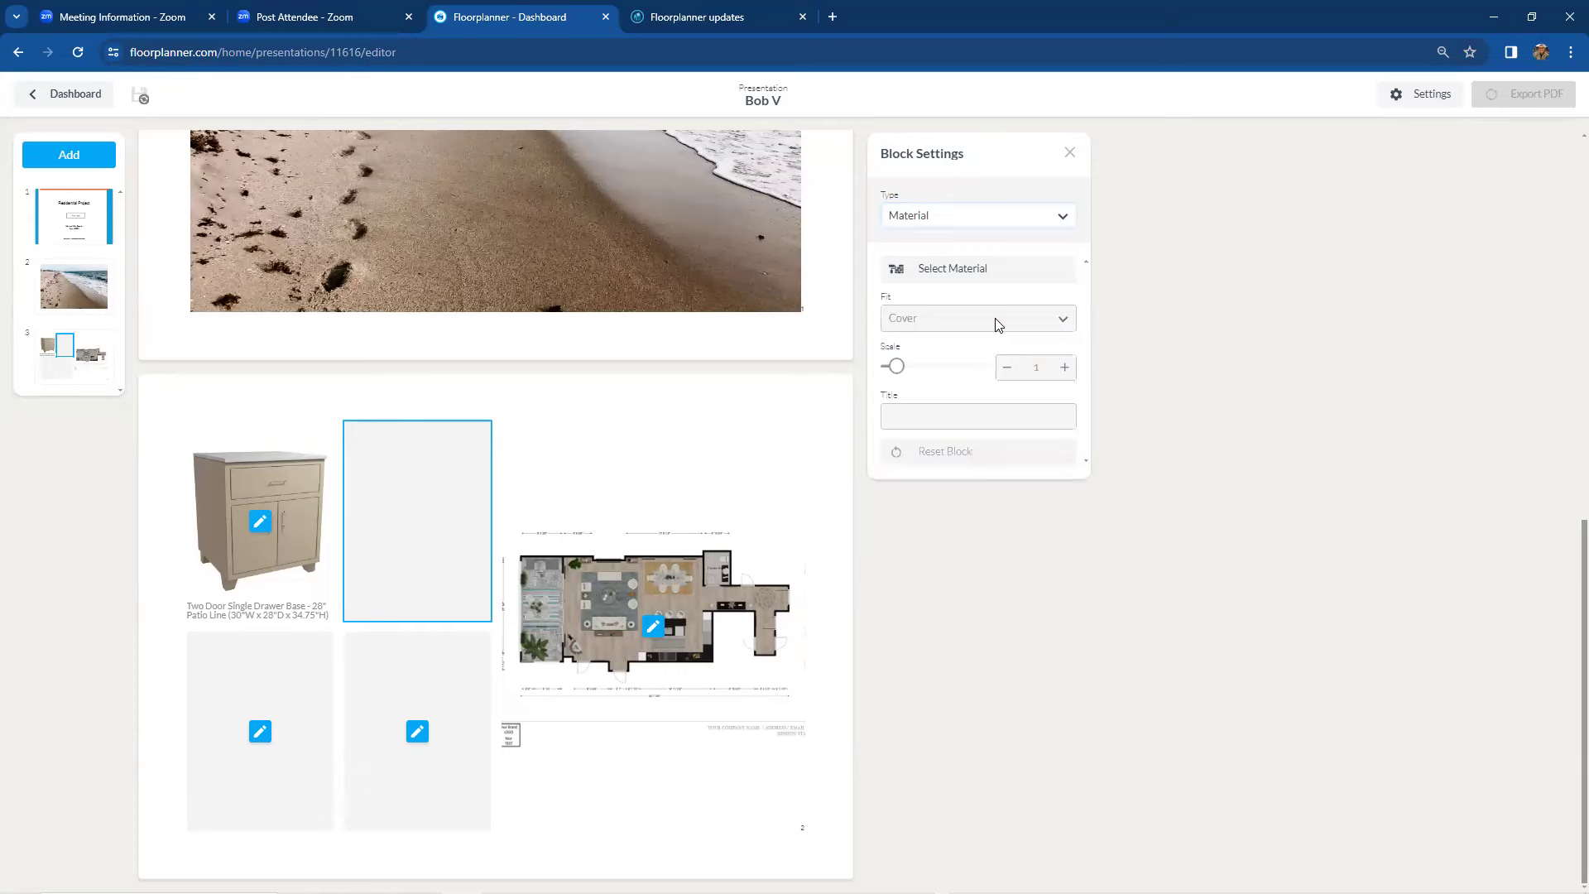
{"action": "left_click", "coordinate": [1025, 272]}
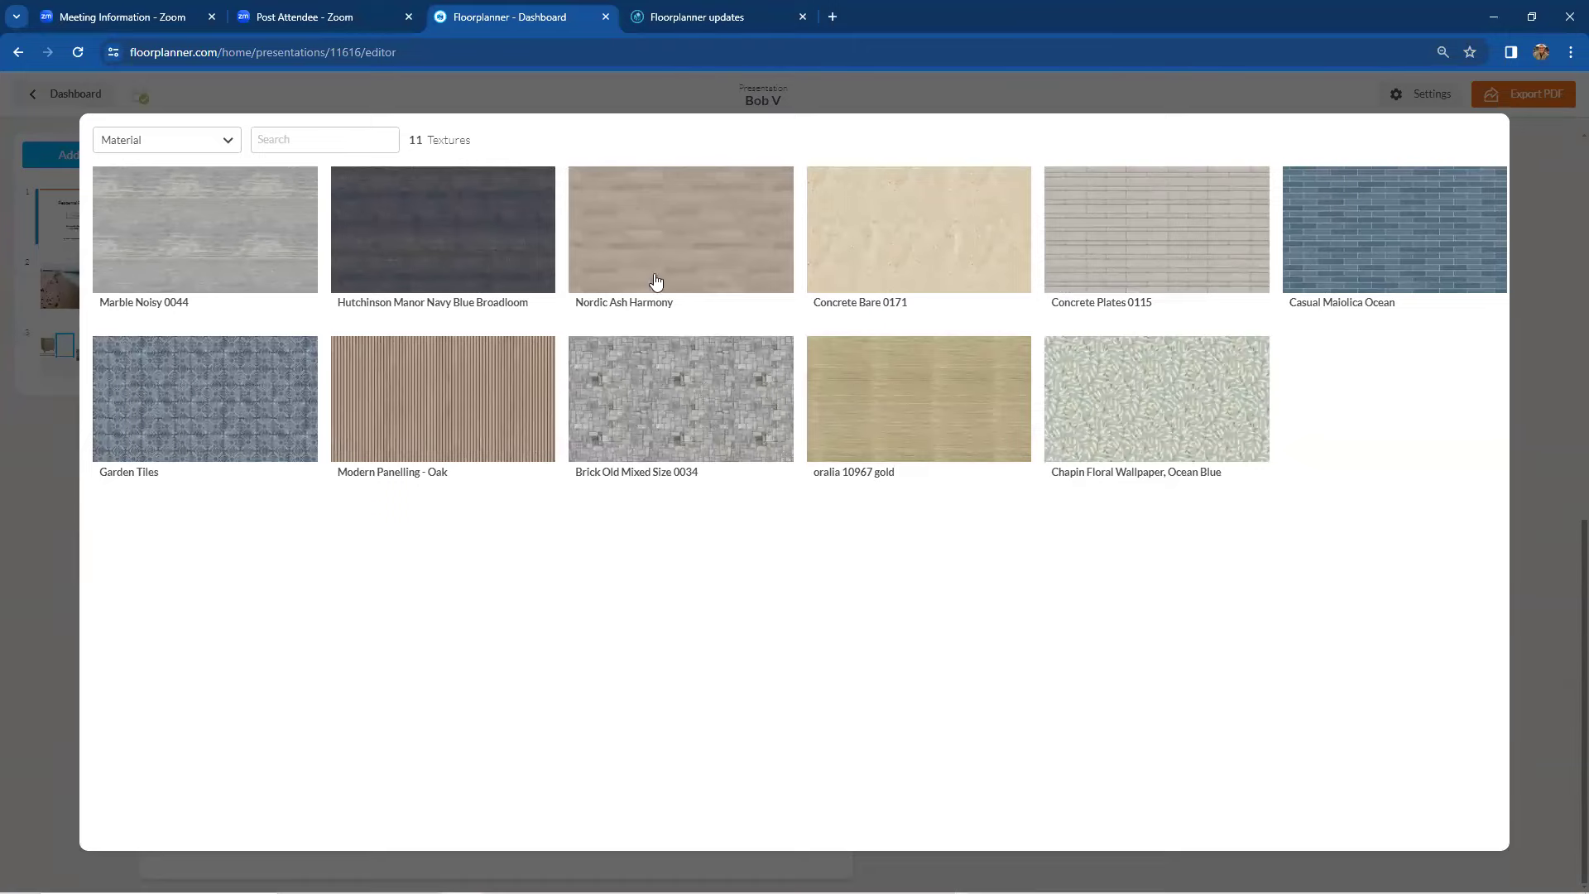
{"action": "left_click", "coordinate": [1354, 239]}
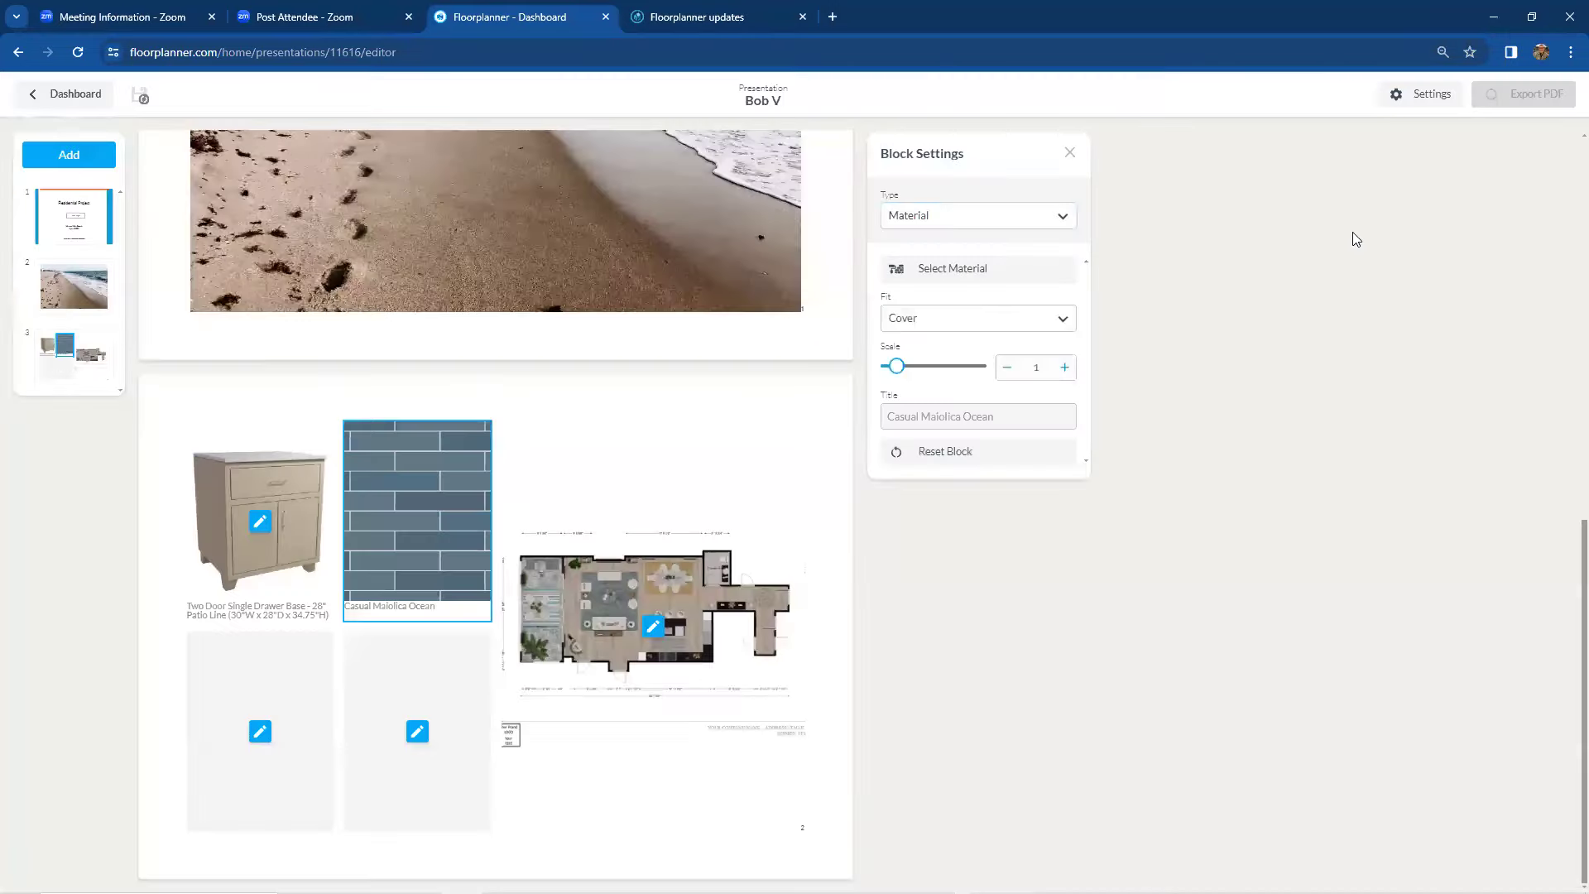
{"action": "scroll", "coordinate": [405, 466], "scroll_direction": "down", "scroll_amount": 5}
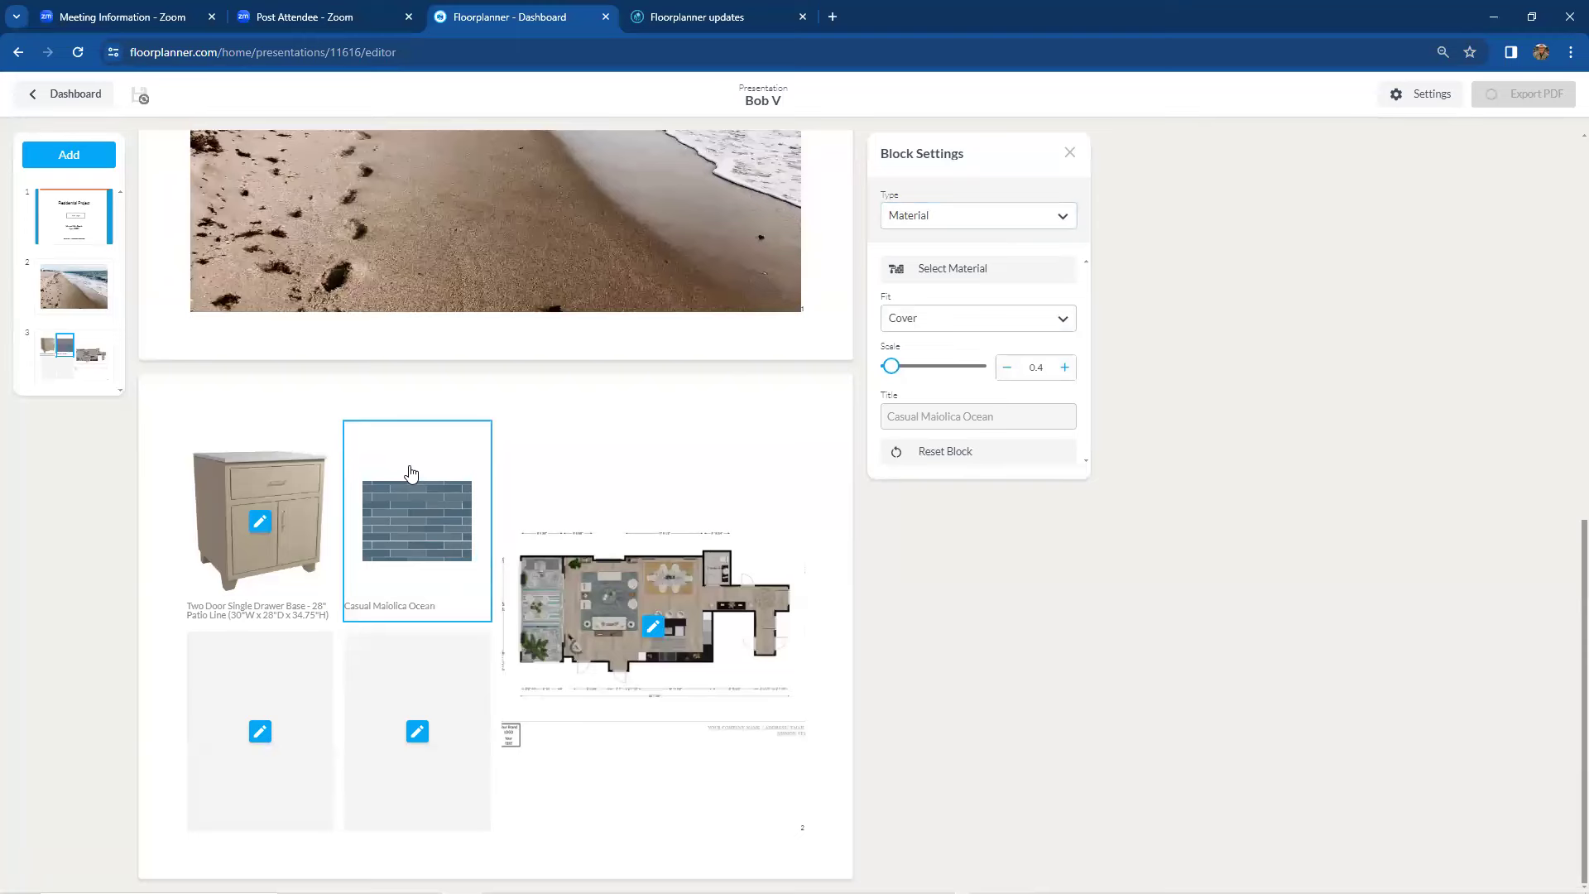
{"action": "left_click", "coordinate": [789, 434]}
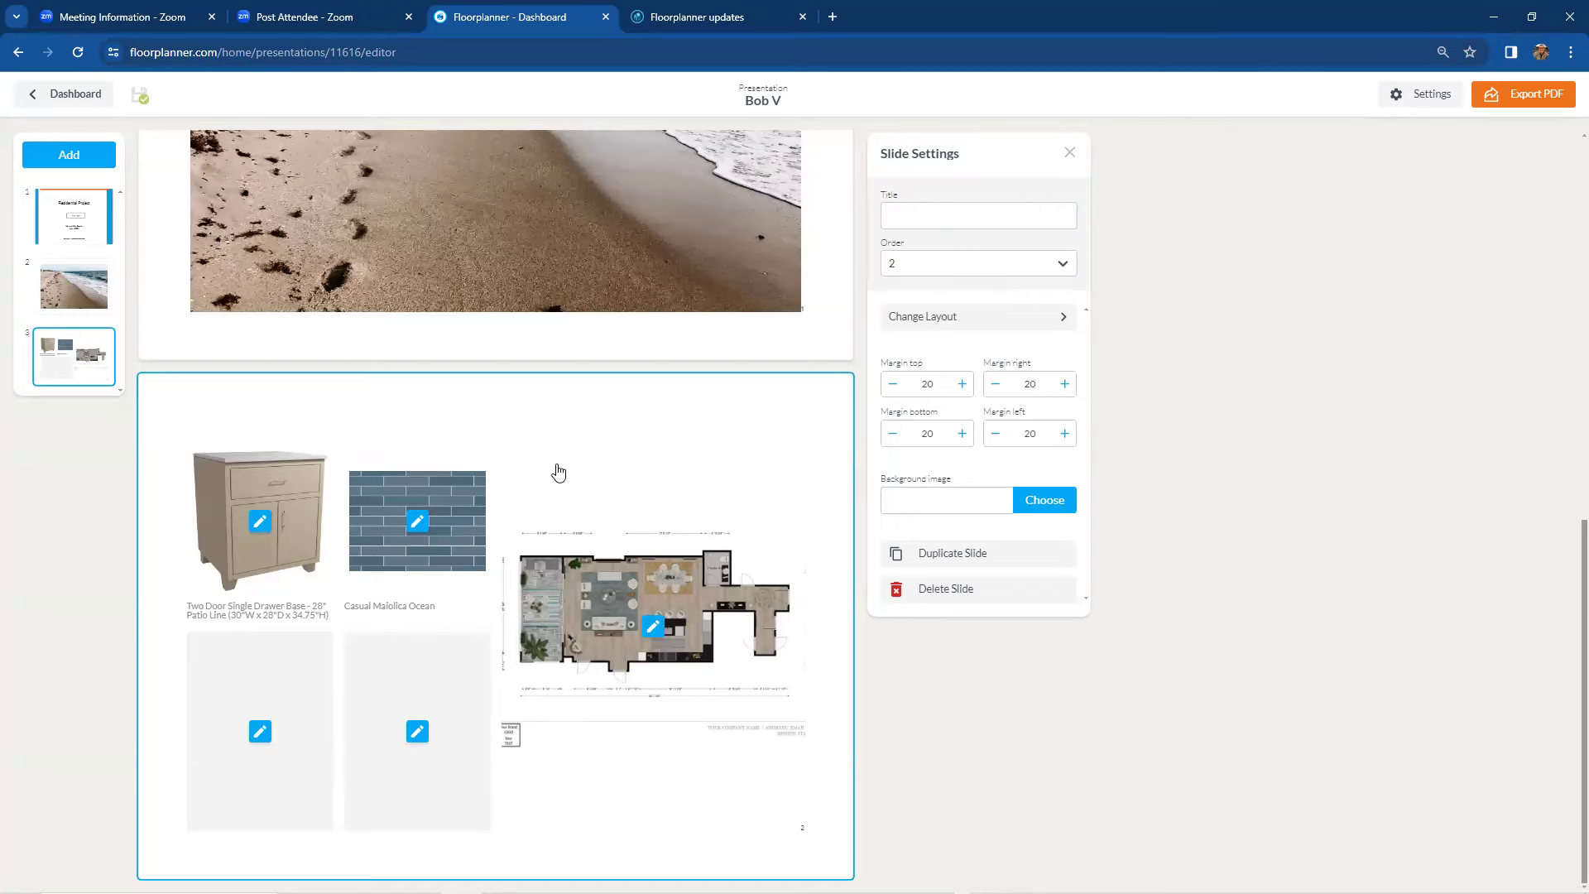
Step: Look over the slides, export the presentation as a PDF, and open the downloaded file
{"action": "scroll", "coordinate": [559, 469], "scroll_direction": "up", "scroll_amount": 8}
{"action": "scroll", "coordinate": [585, 479], "scroll_direction": "down", "scroll_amount": 10}
{"action": "left_click", "coordinate": [1557, 106]}
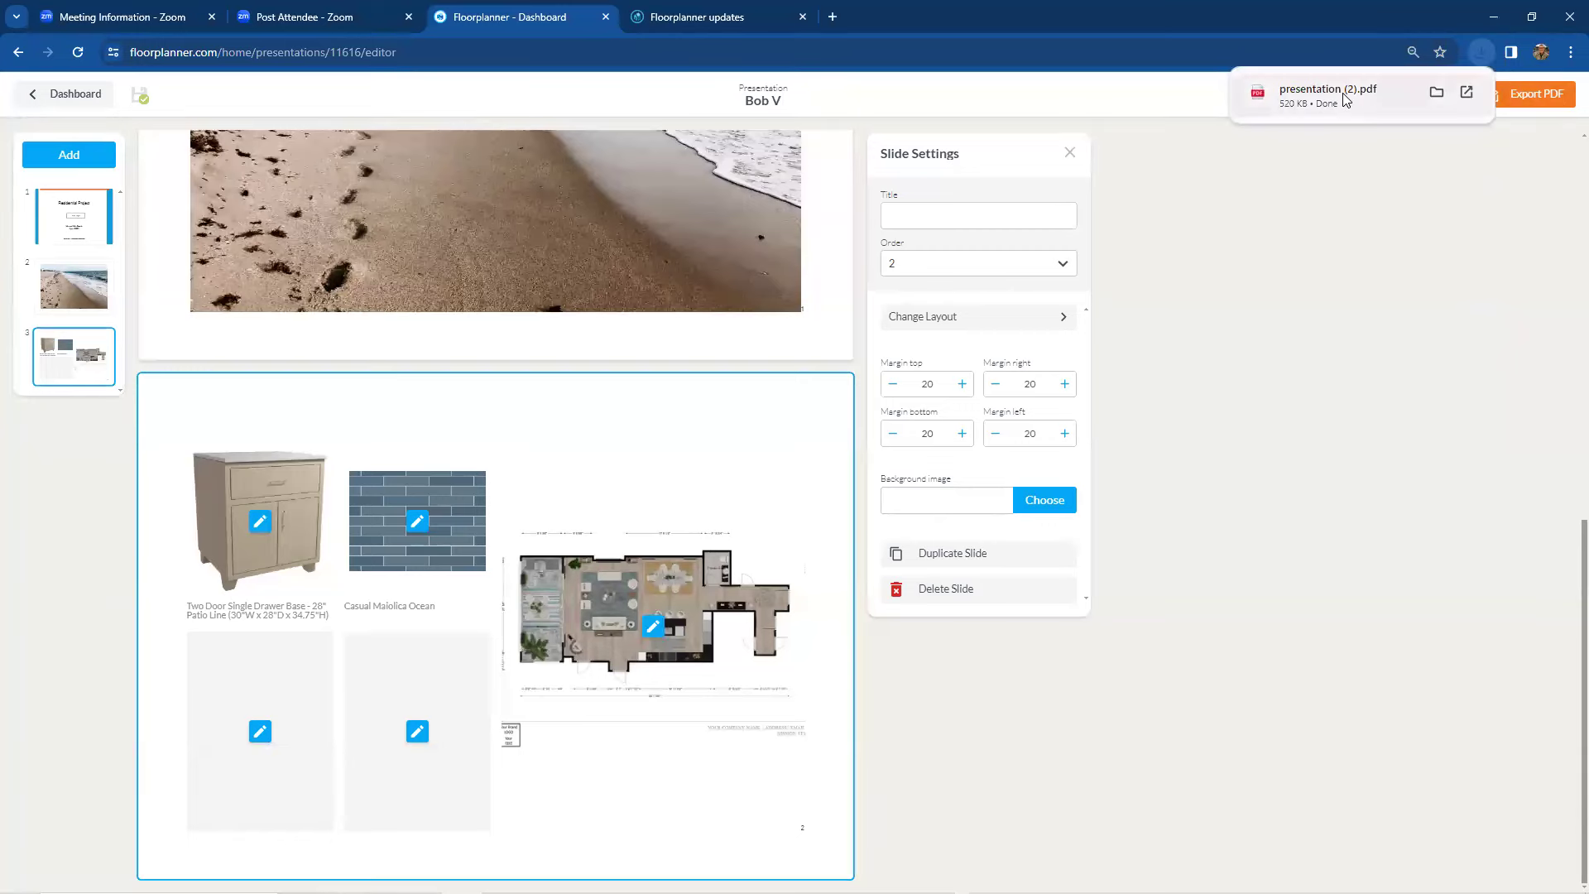
{"action": "left_click", "coordinate": [1345, 95]}
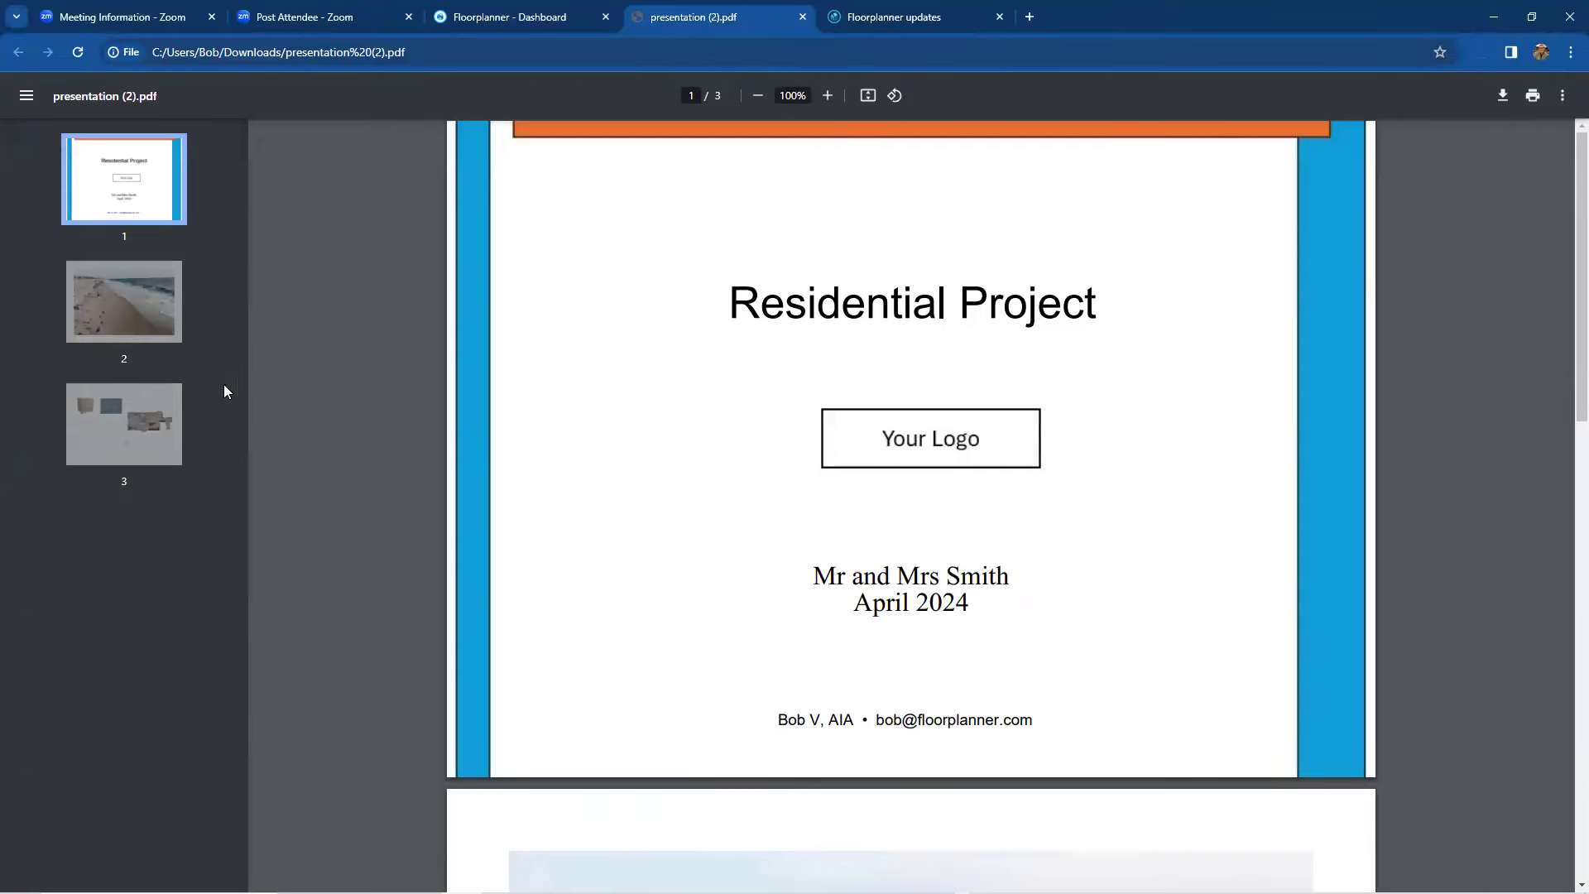
Step: Look through the pages of the exported presentation PDF and return to its cover page
{"action": "left_click", "coordinate": [133, 296]}
{"action": "left_click", "coordinate": [142, 422]}
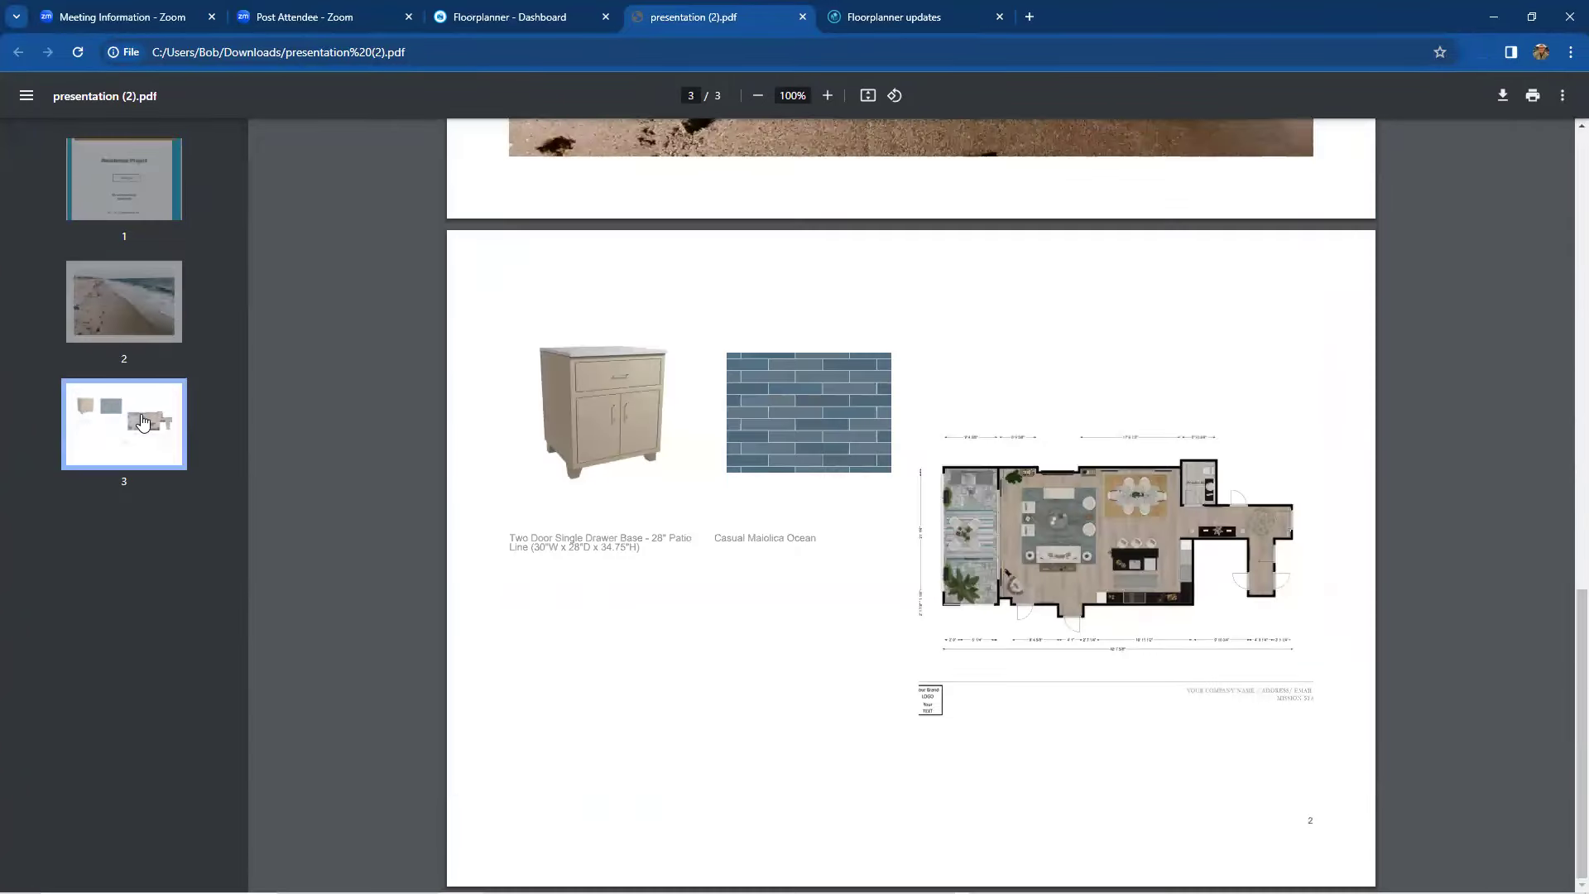
{"action": "left_click", "coordinate": [159, 335]}
{"action": "left_click", "coordinate": [164, 200]}
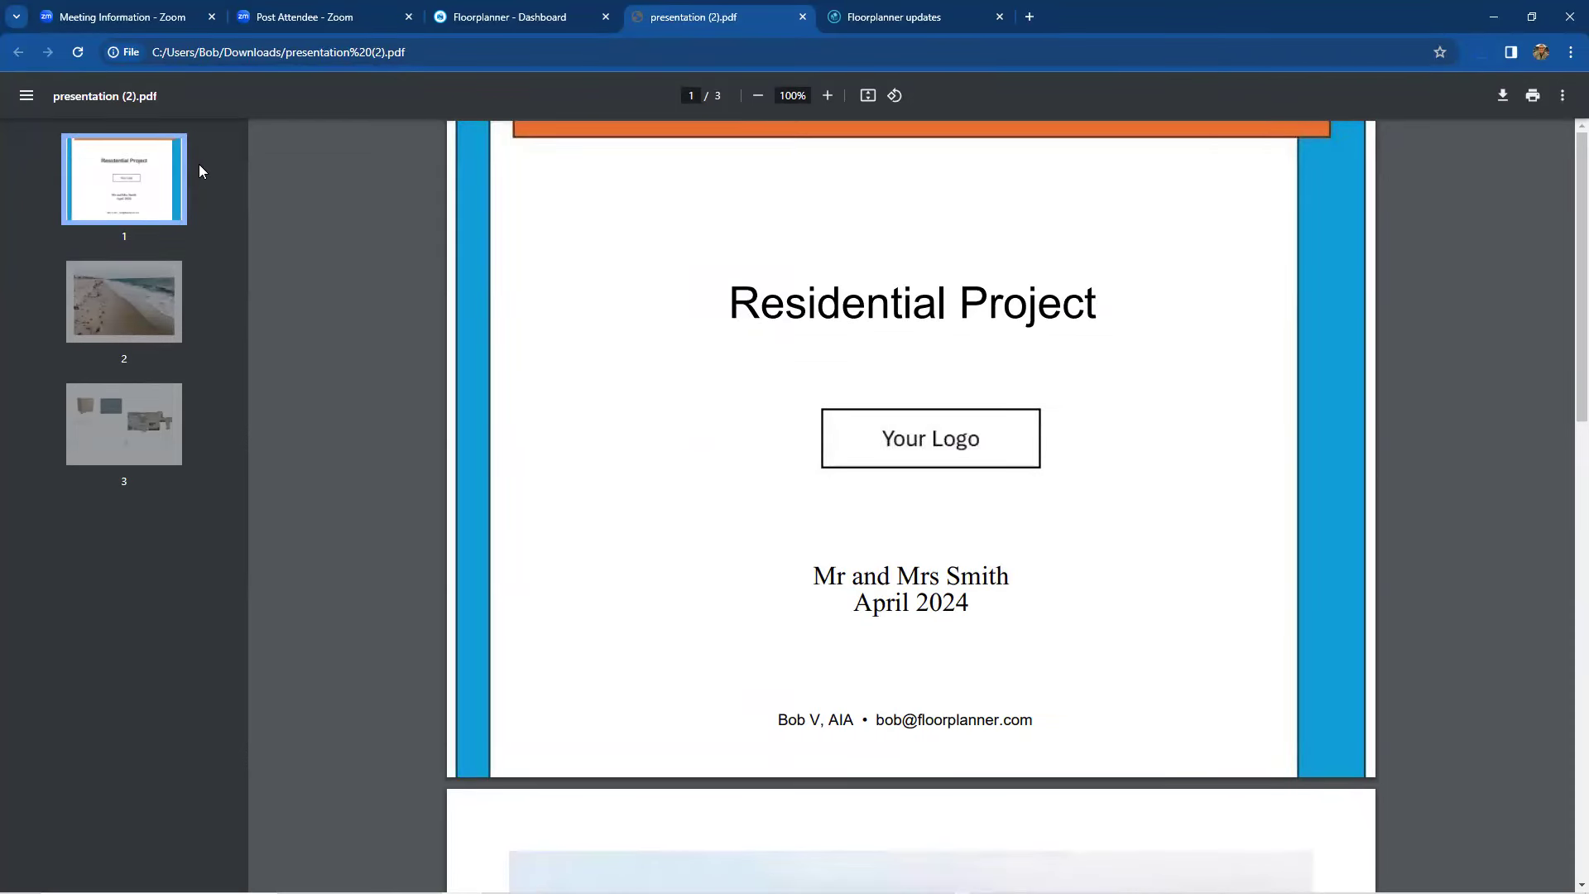
Step: Switch back to the Floorplanner presentation editor and look over the cover and beach photo slides
{"action": "left_click", "coordinate": [475, 23]}
{"action": "scroll", "coordinate": [606, 290], "scroll_direction": "up", "scroll_amount": 10}
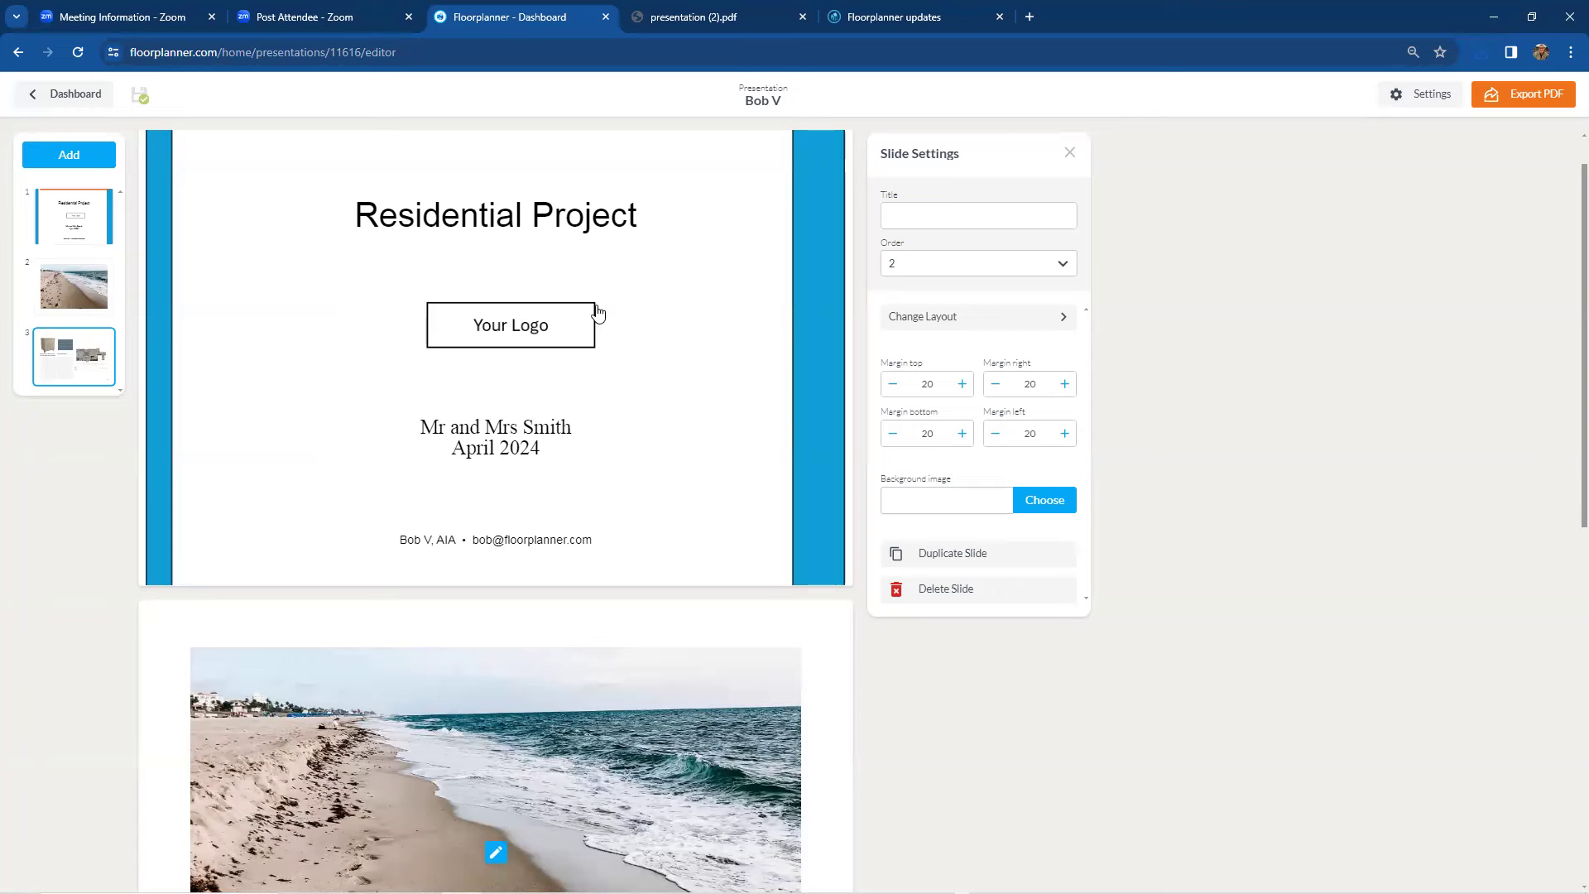
{"action": "scroll", "coordinate": [598, 313], "scroll_direction": "up", "scroll_amount": 1}
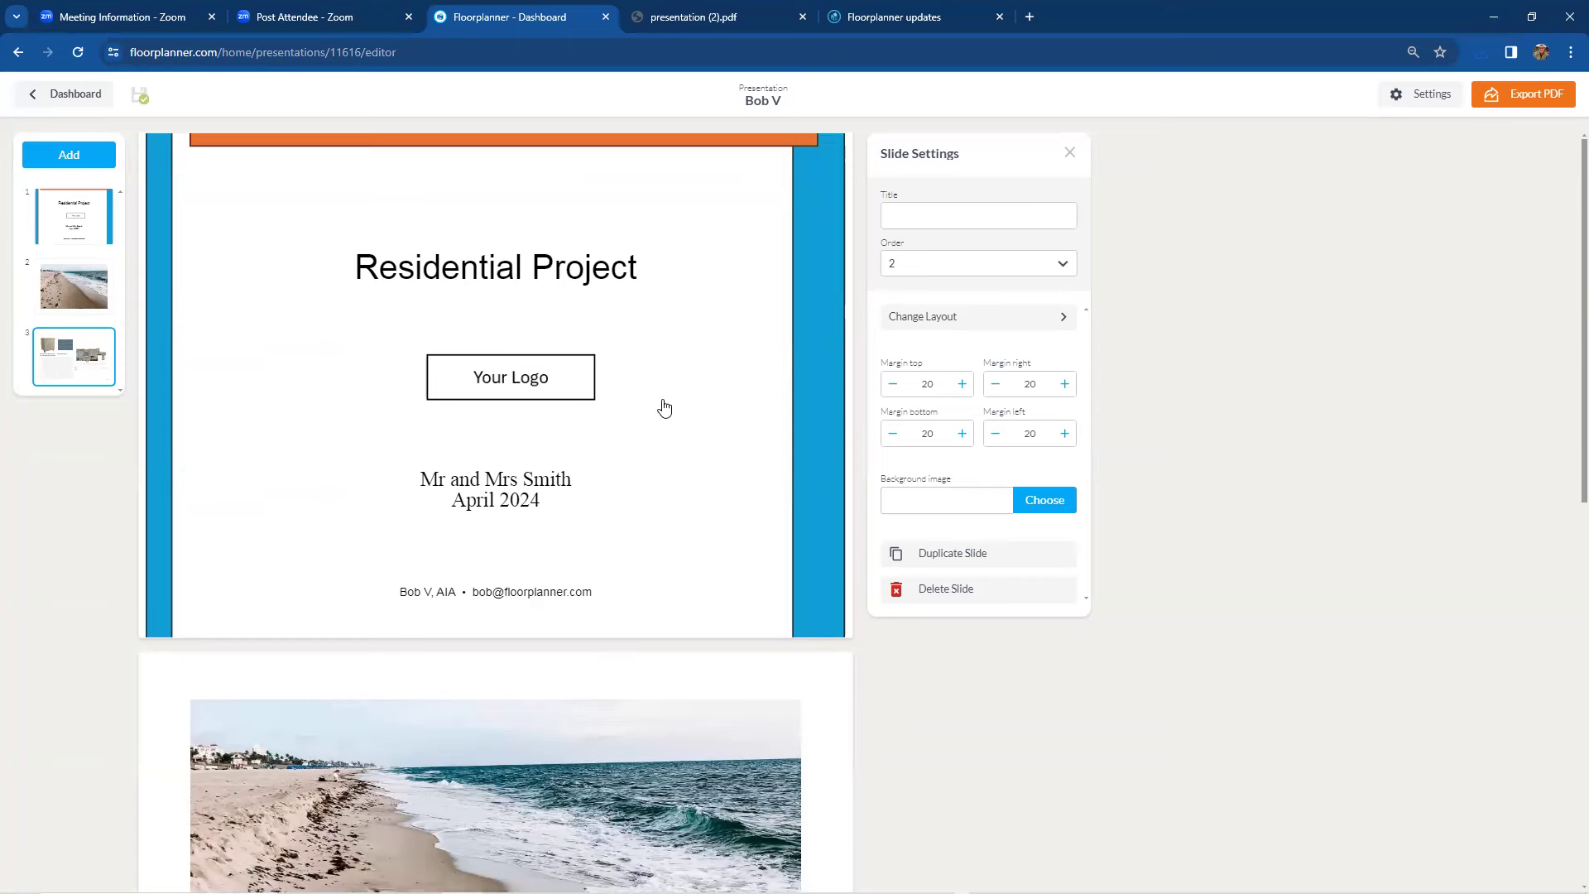
{"action": "scroll", "coordinate": [664, 409], "scroll_direction": "down", "scroll_amount": 5}
{"action": "scroll", "coordinate": [672, 415], "scroll_direction": "up", "scroll_amount": 2}
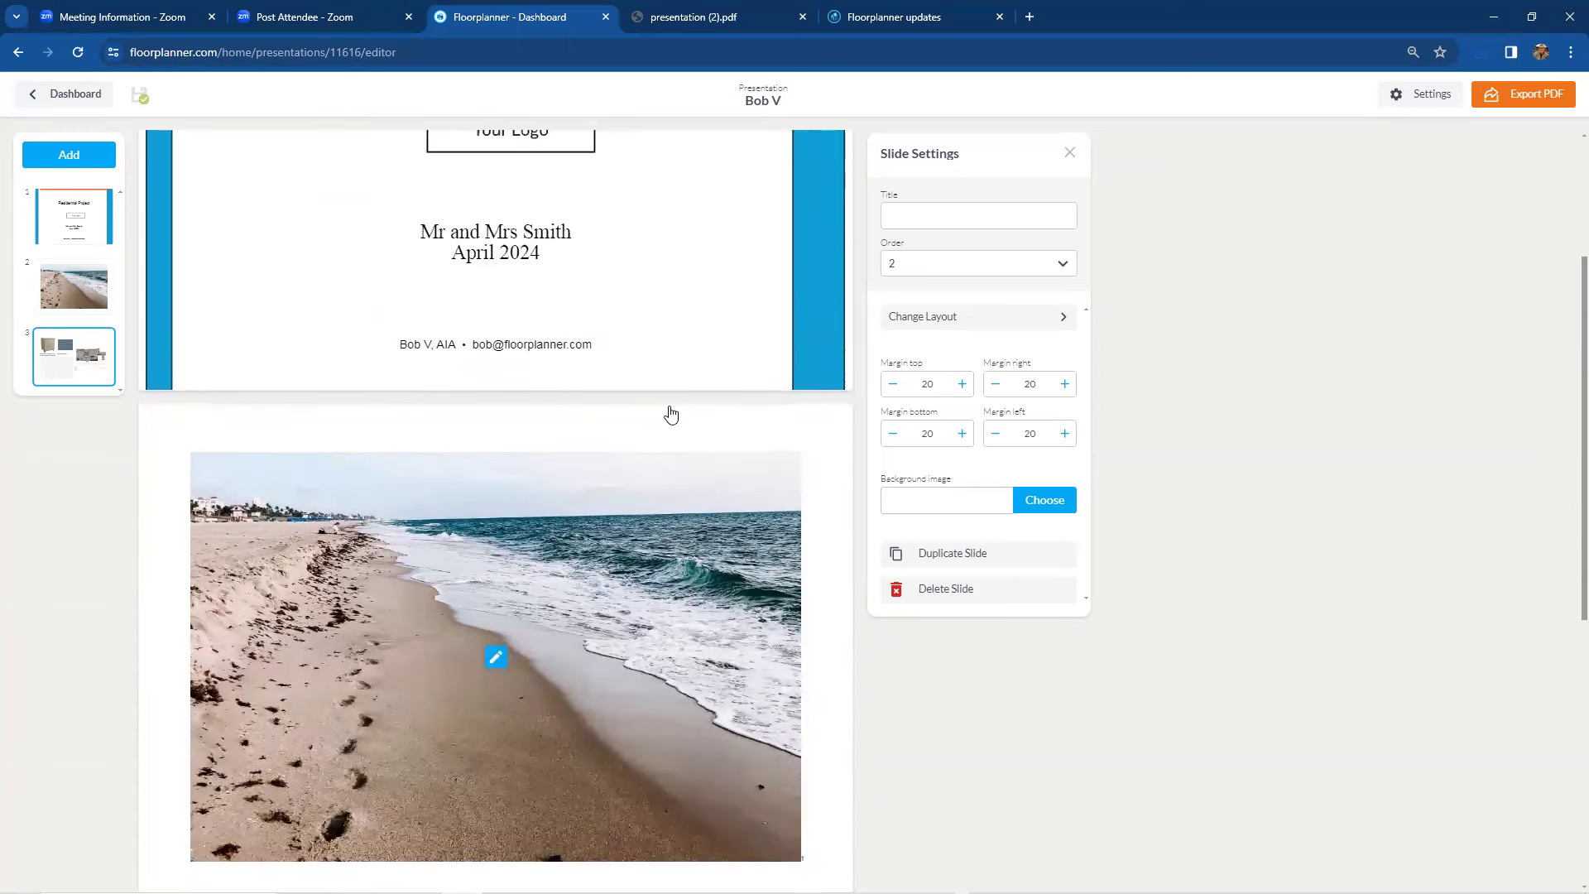
{"action": "scroll", "coordinate": [670, 415], "scroll_direction": "up", "scroll_amount": 3}
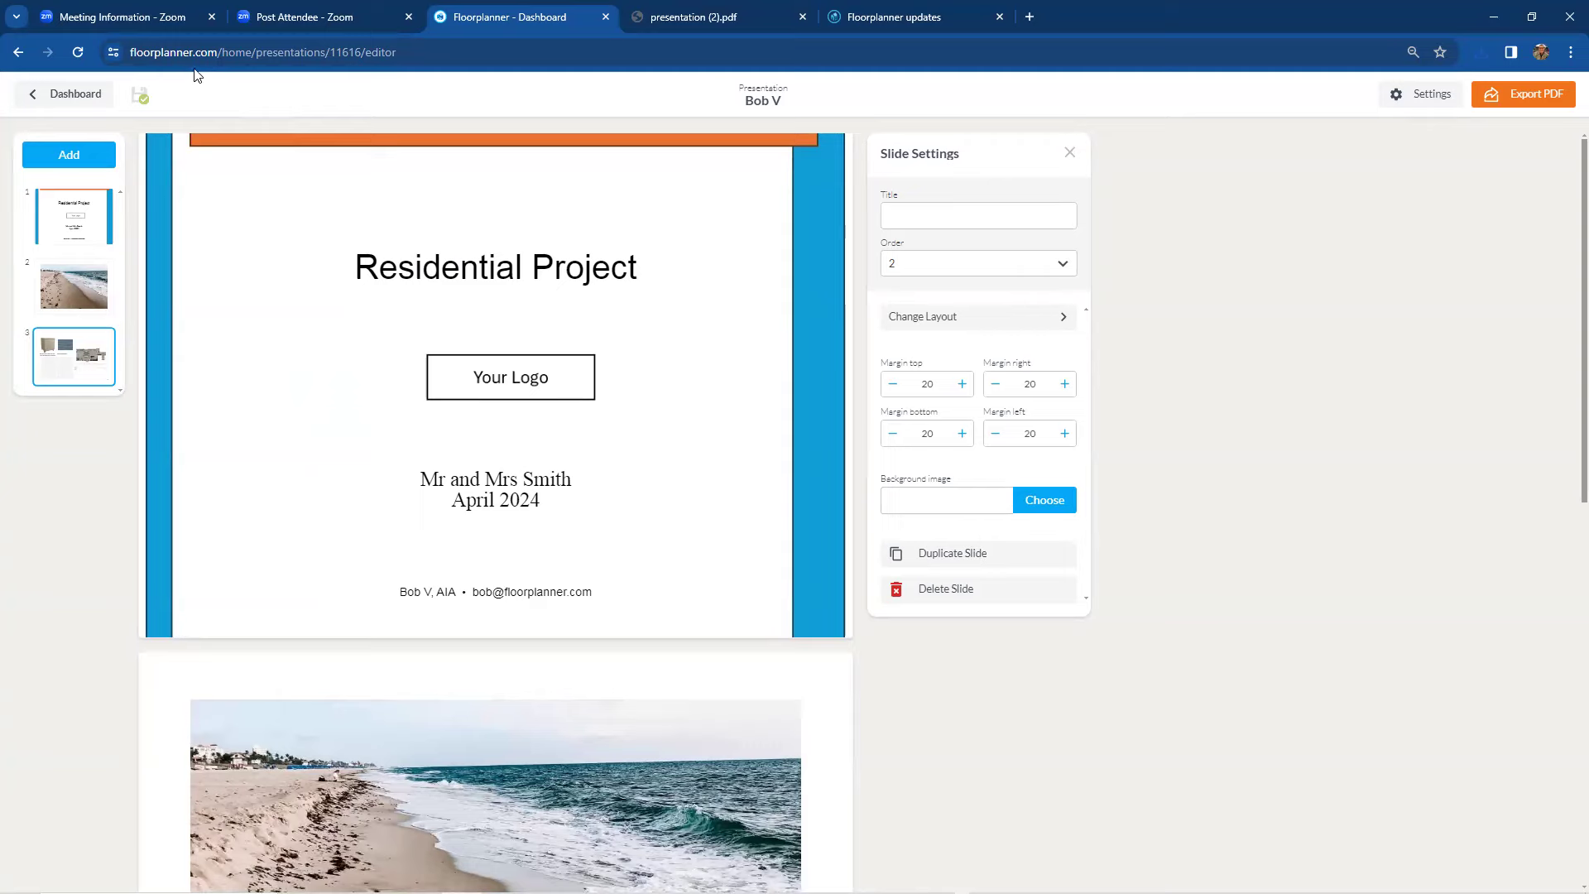
Step: Switch to the Floorplanner updates page and read the Search suggestions entry
{"action": "left_click", "coordinate": [867, 22]}
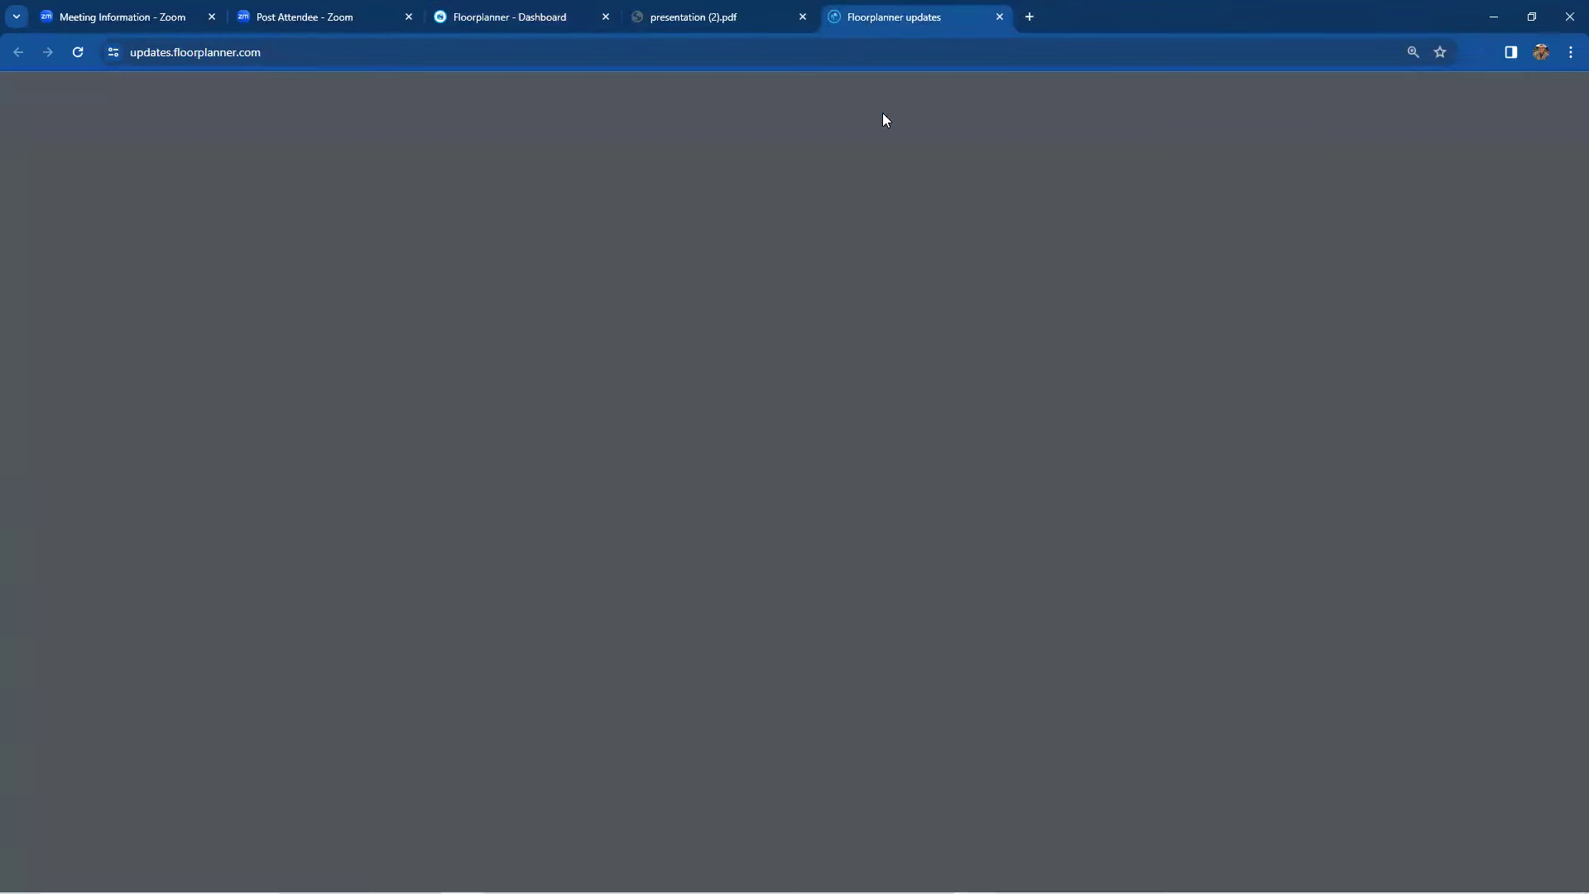
{"action": "scroll", "coordinate": [914, 297], "scroll_direction": "up", "scroll_amount": 2}
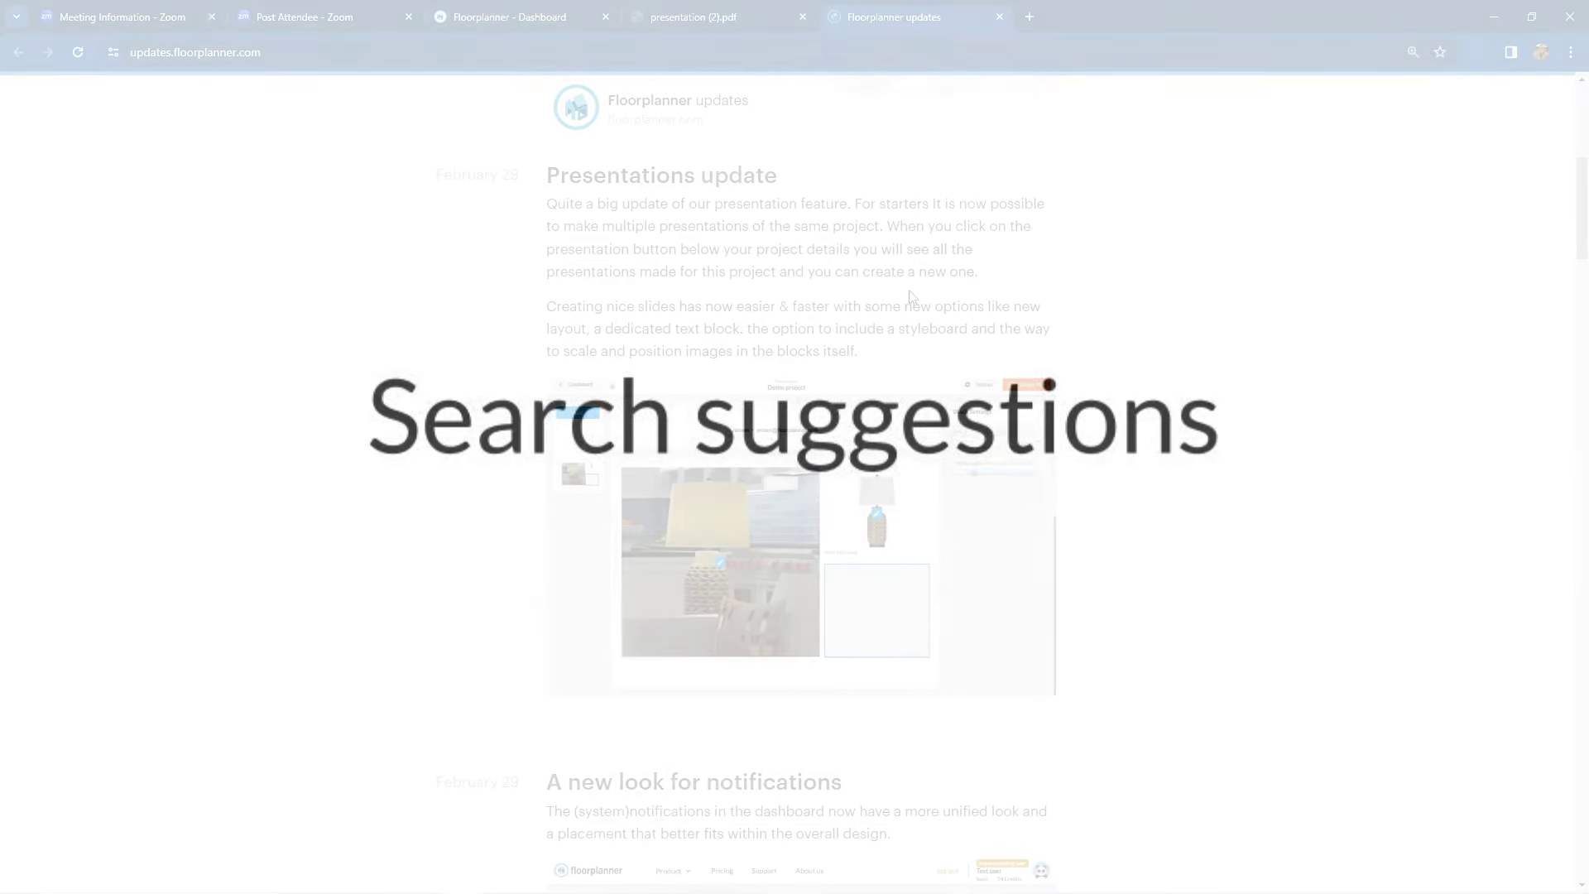
{"action": "scroll", "coordinate": [913, 297], "scroll_direction": "up", "scroll_amount": 5}
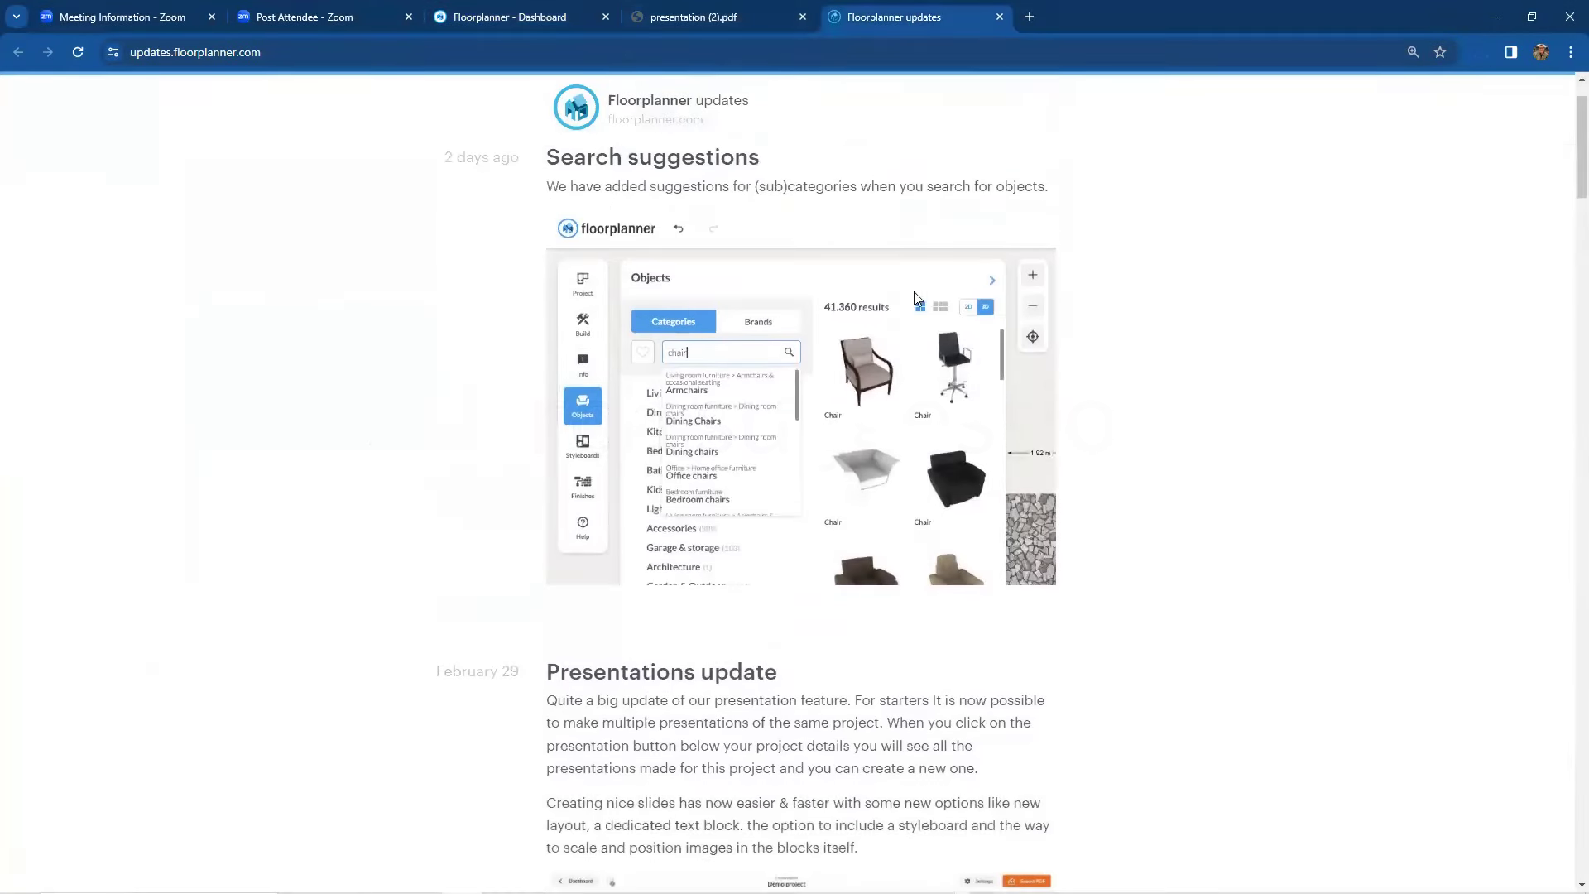
{"action": "scroll", "coordinate": [914, 297], "scroll_direction": "up", "scroll_amount": 1}
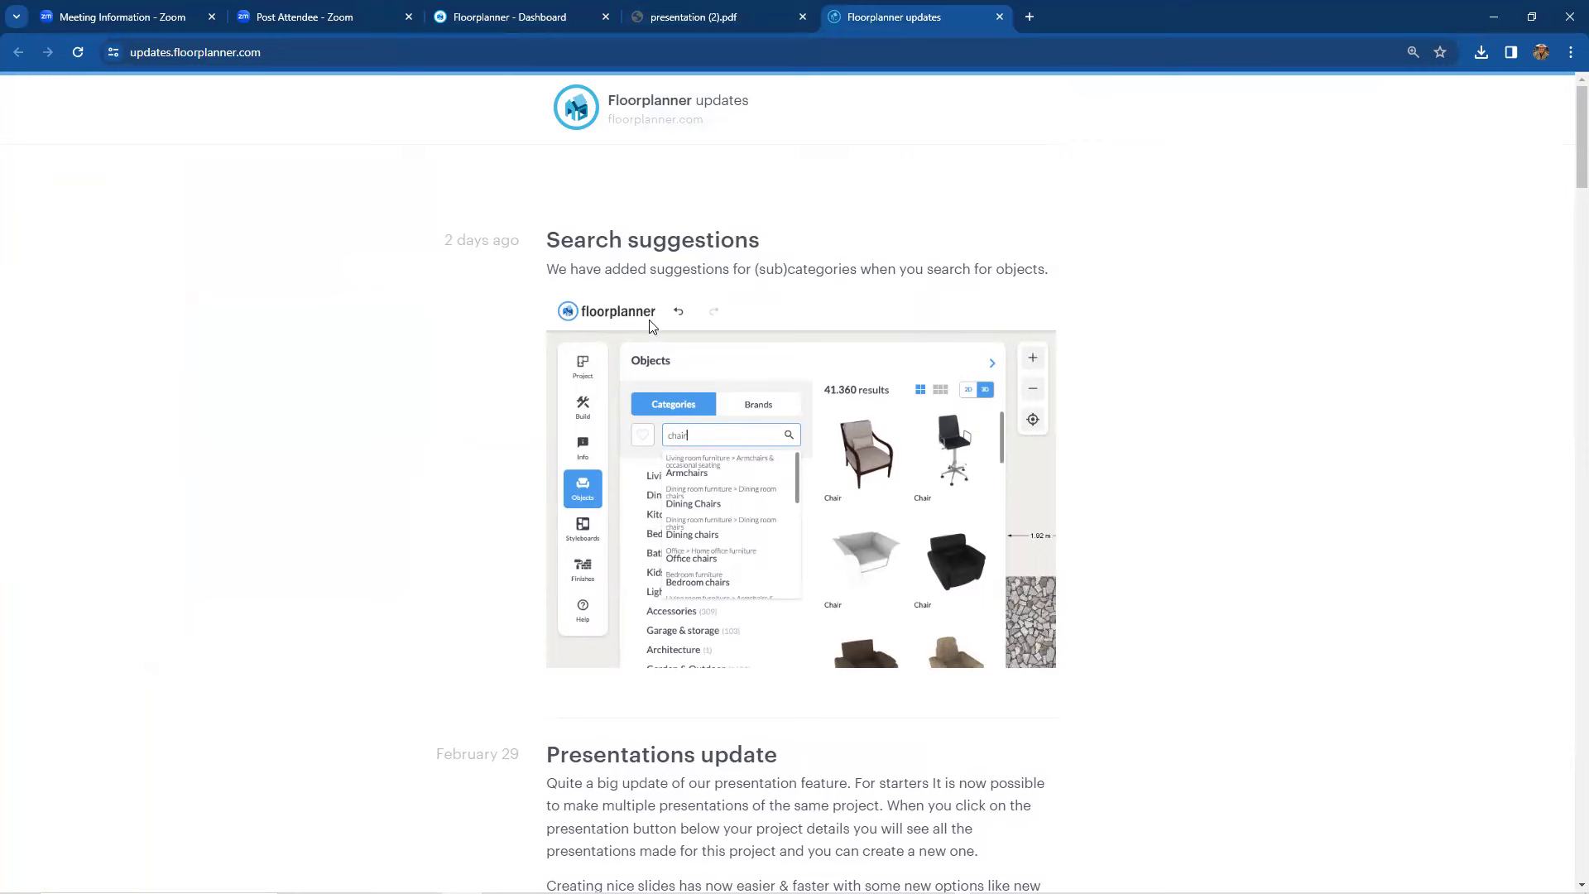
Step: Leave the presentation editor and open the project 2D 3D webinar Feb 2024 Presentation Demo in the floor plan editor
{"action": "left_click", "coordinate": [502, 18]}
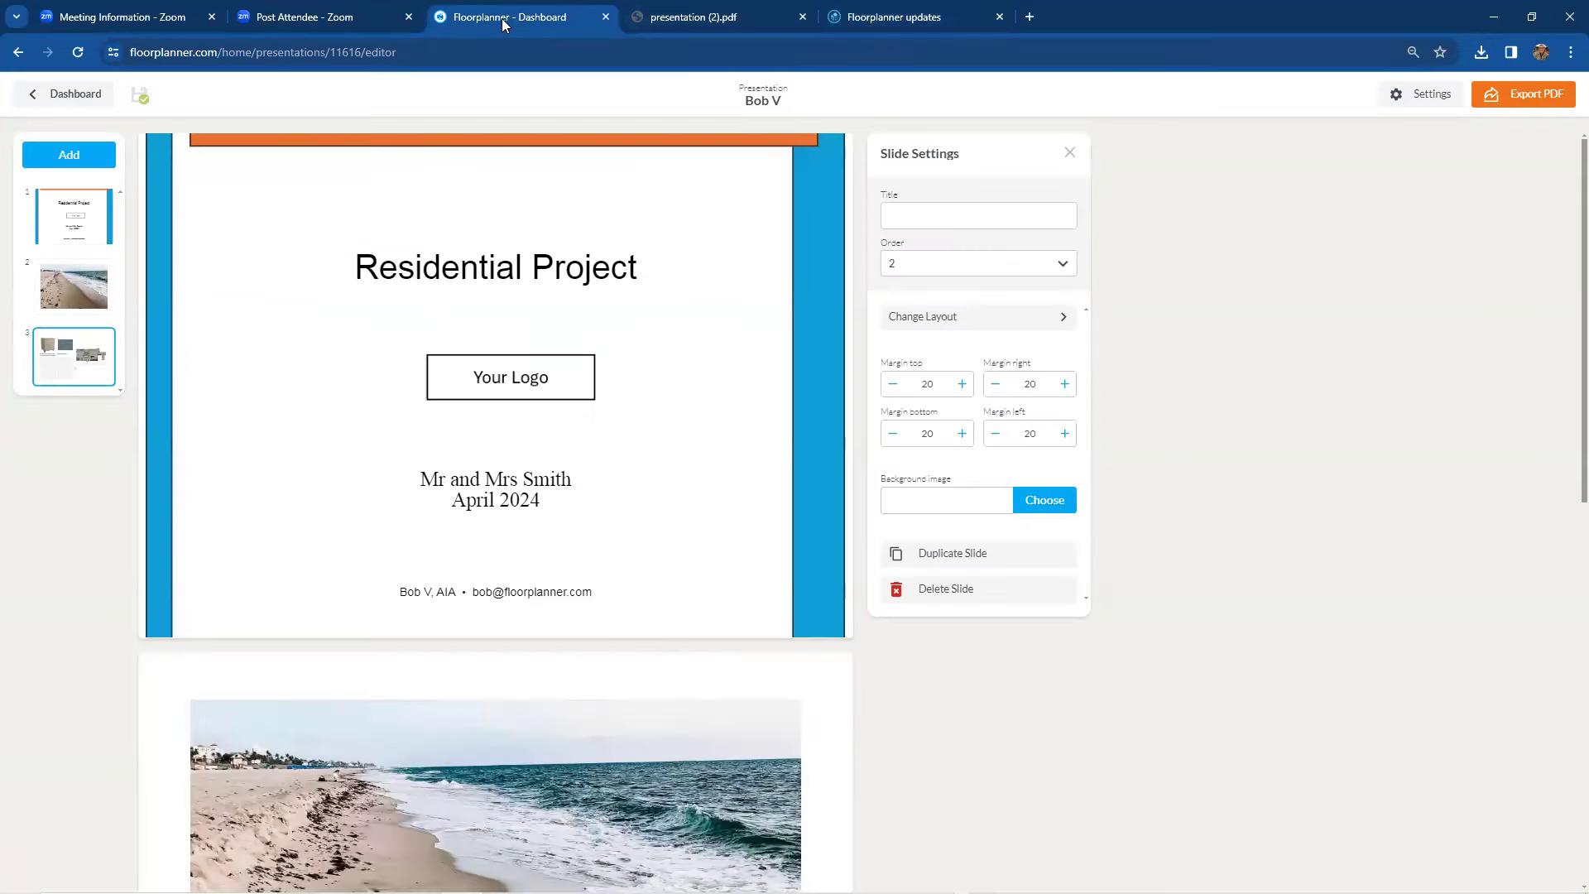
{"action": "left_click", "coordinate": [46, 94]}
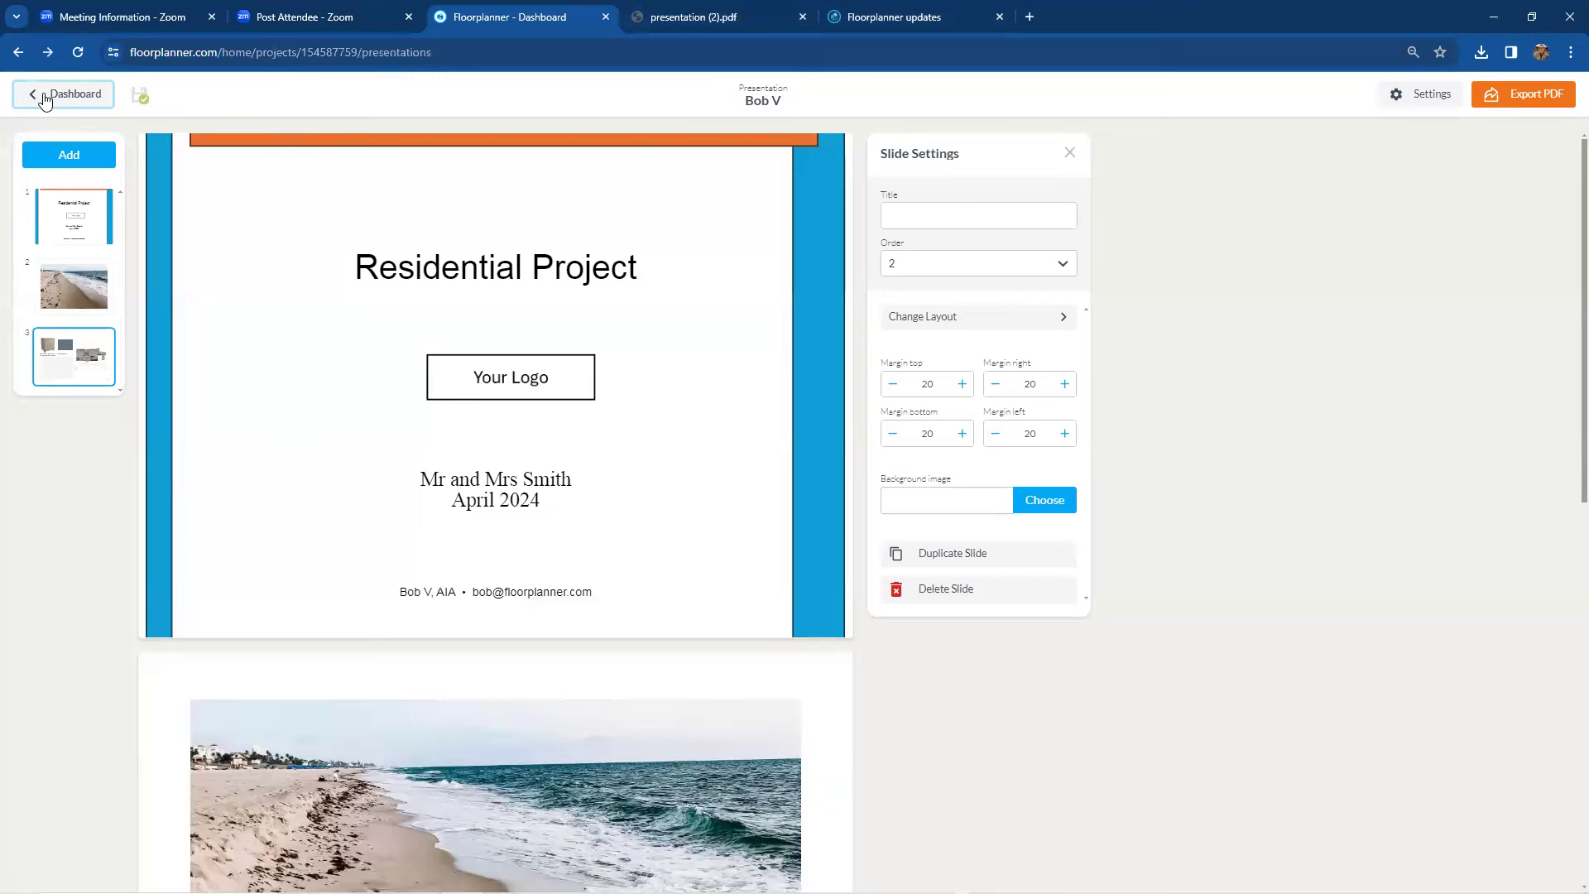
{"action": "left_click", "coordinate": [41, 212]}
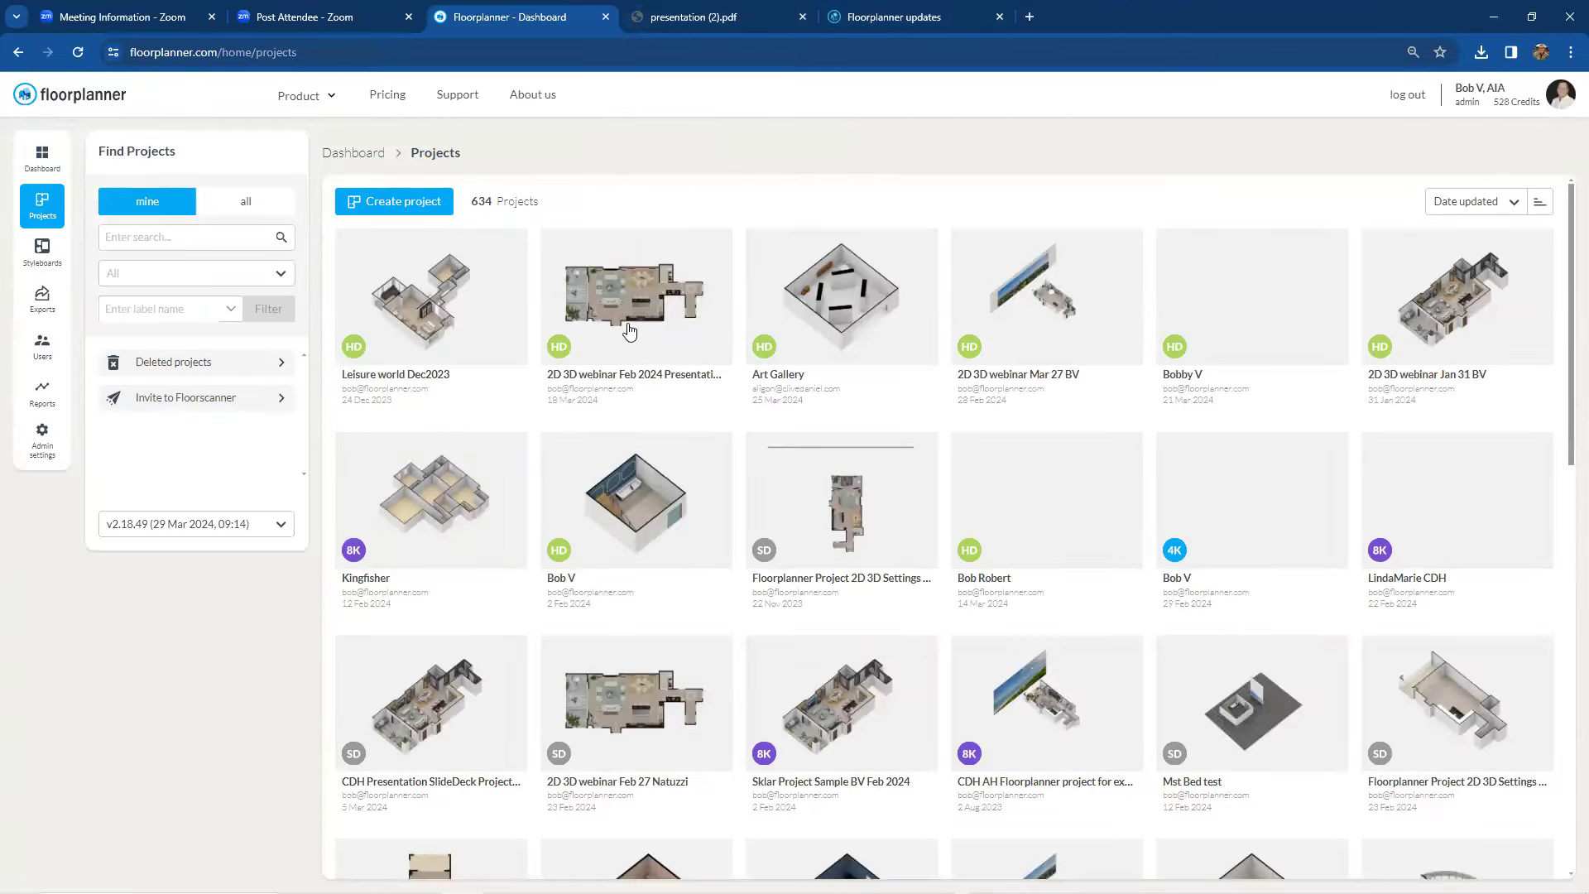
{"action": "left_click", "coordinate": [629, 331]}
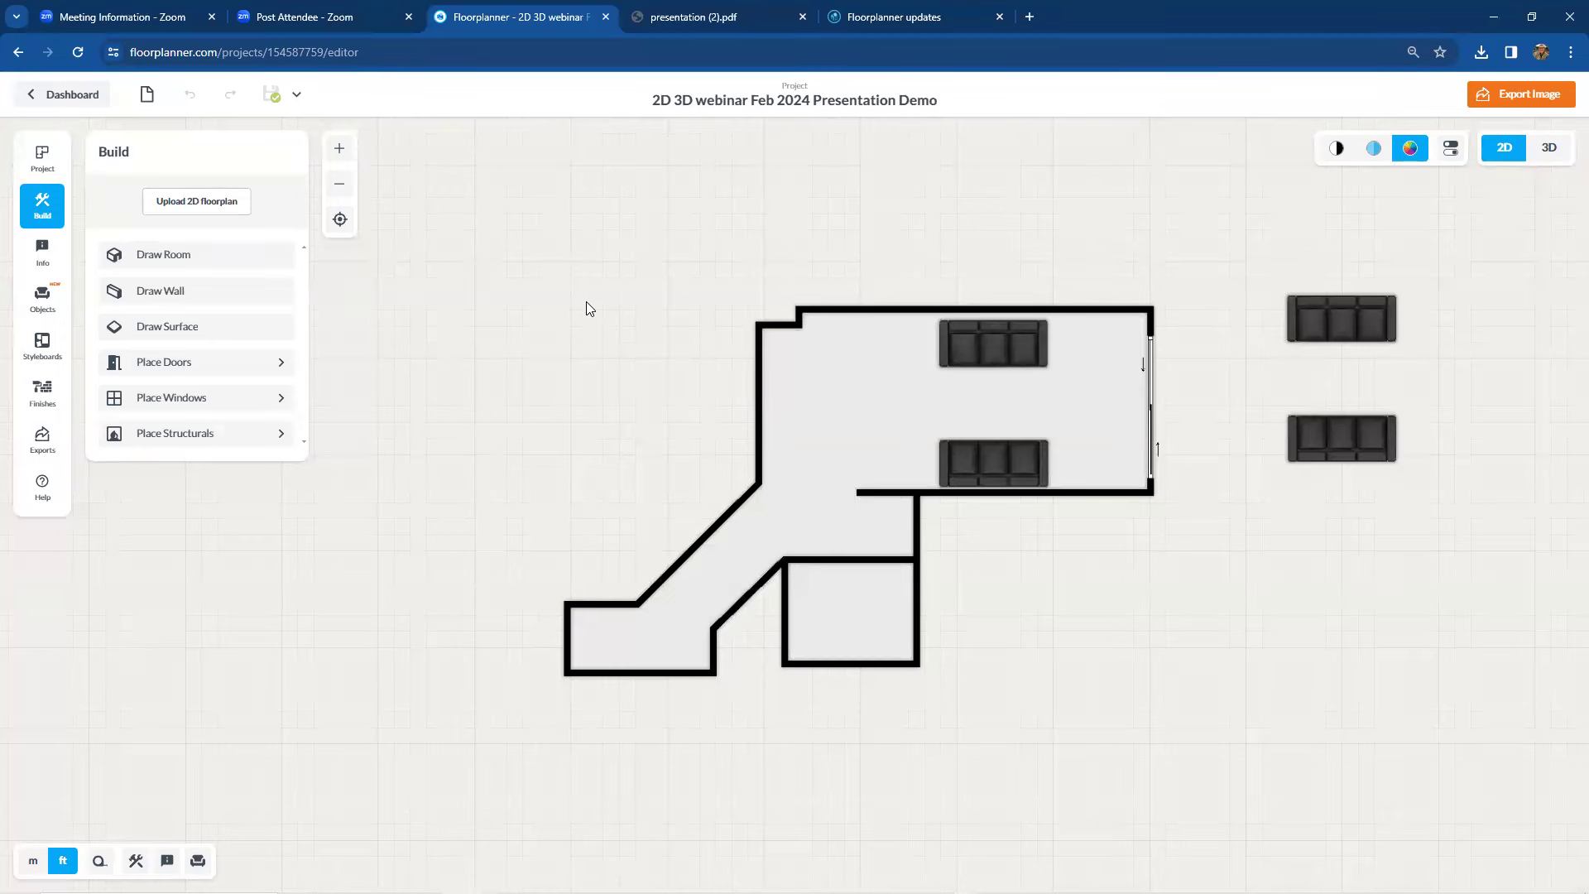
{"action": "scroll", "coordinate": [592, 308], "scroll_direction": "down", "scroll_amount": 2}
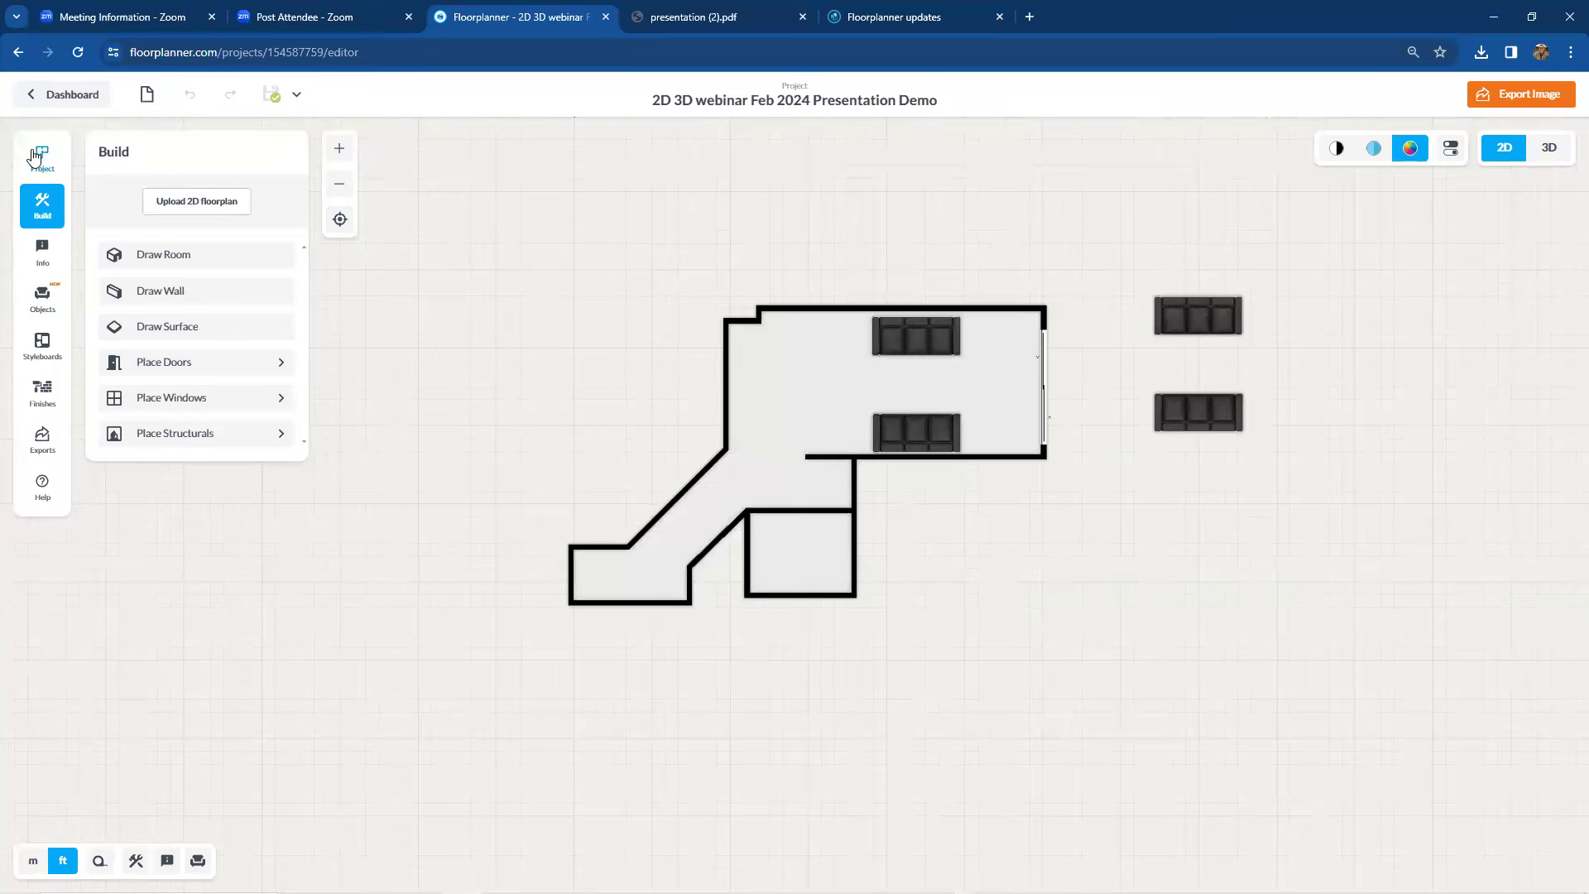
Step: Search the Living room furniture objects for sofa and review the suggested subcategories
{"action": "left_click", "coordinate": [40, 313]}
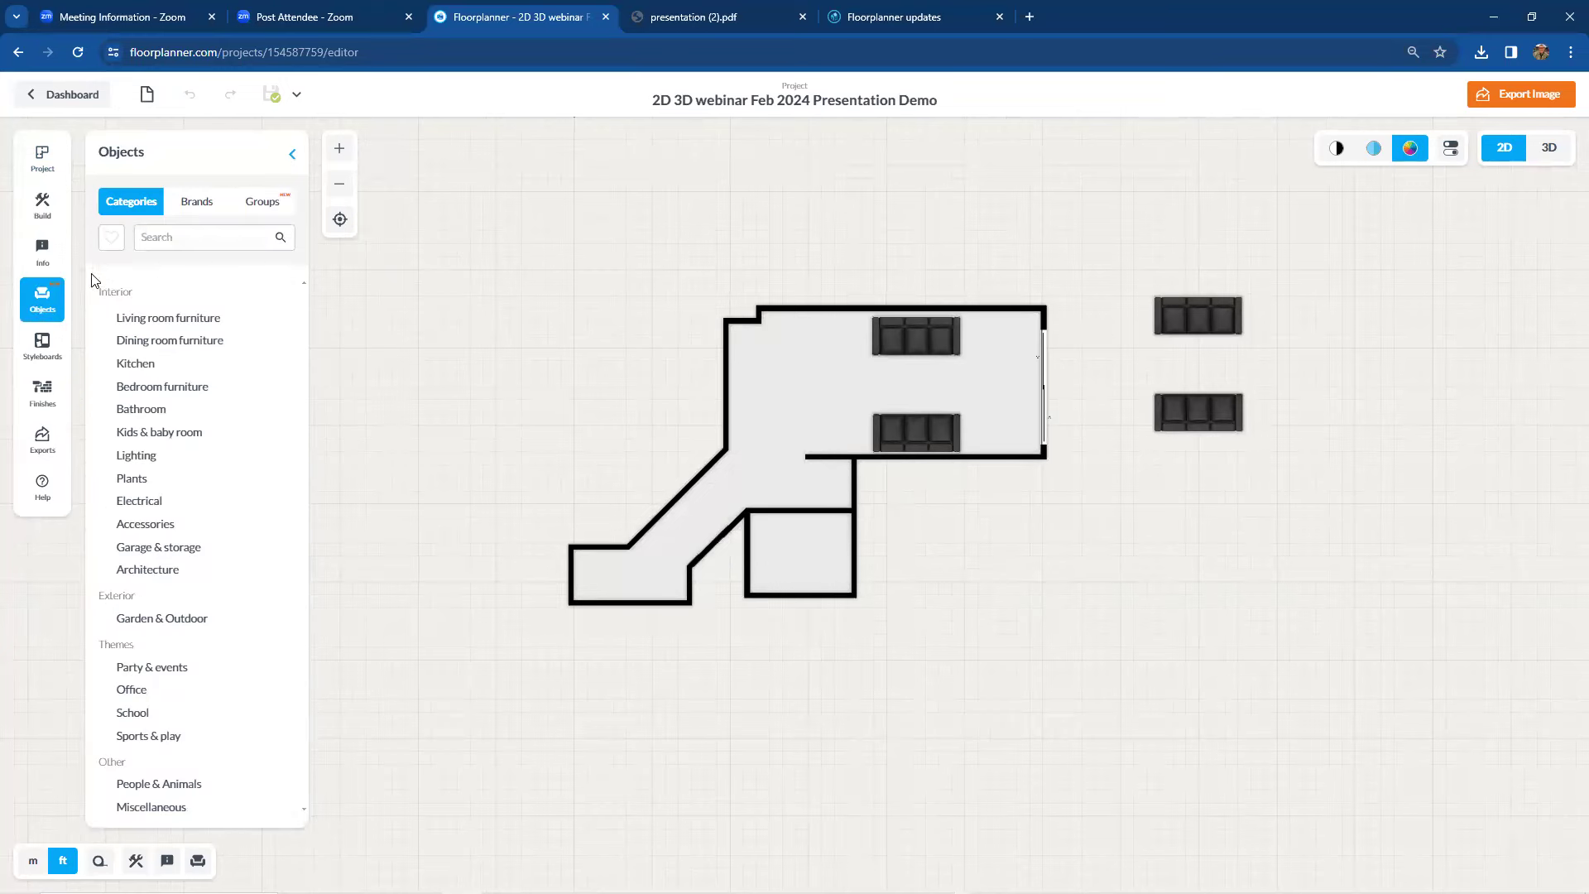
{"action": "left_click", "coordinate": [188, 321]}
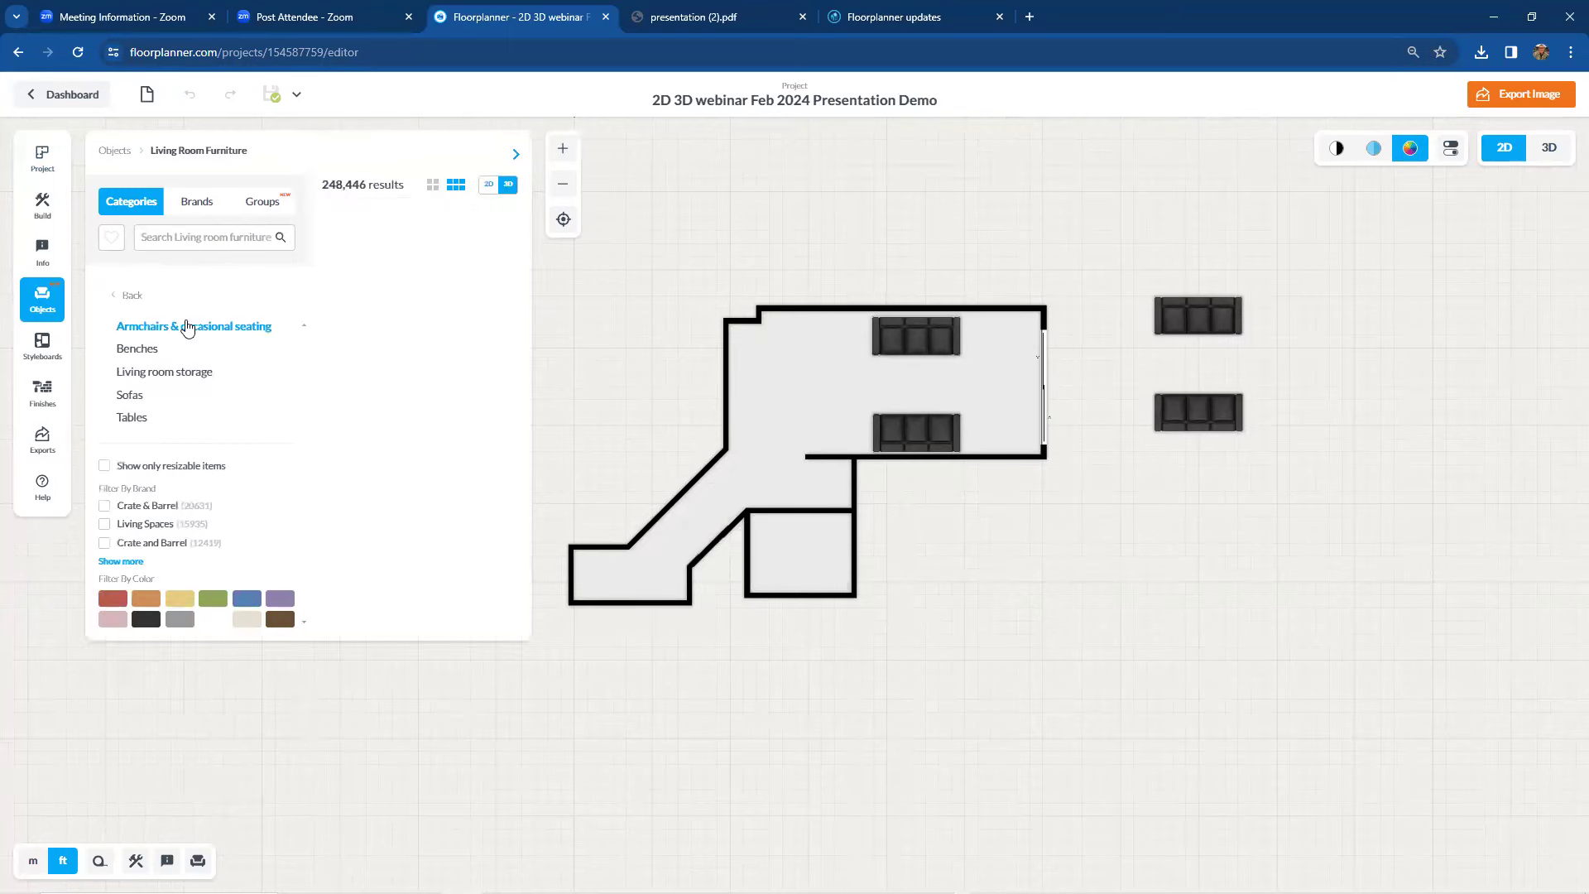
{"action": "left_click", "coordinate": [209, 239]}
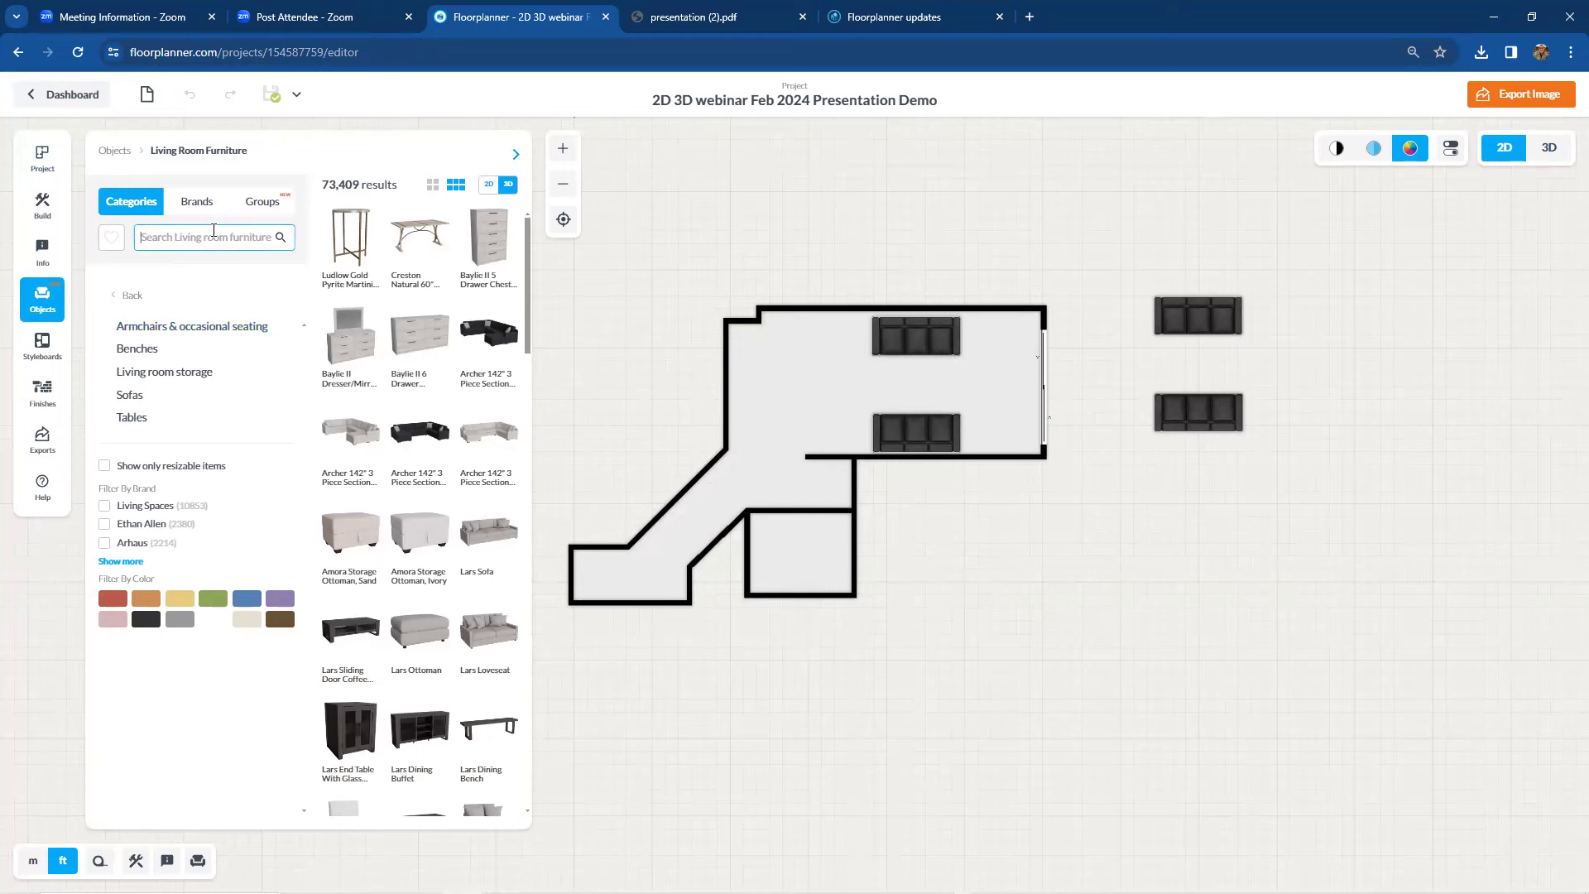
{"action": "type", "text": "sofa"}
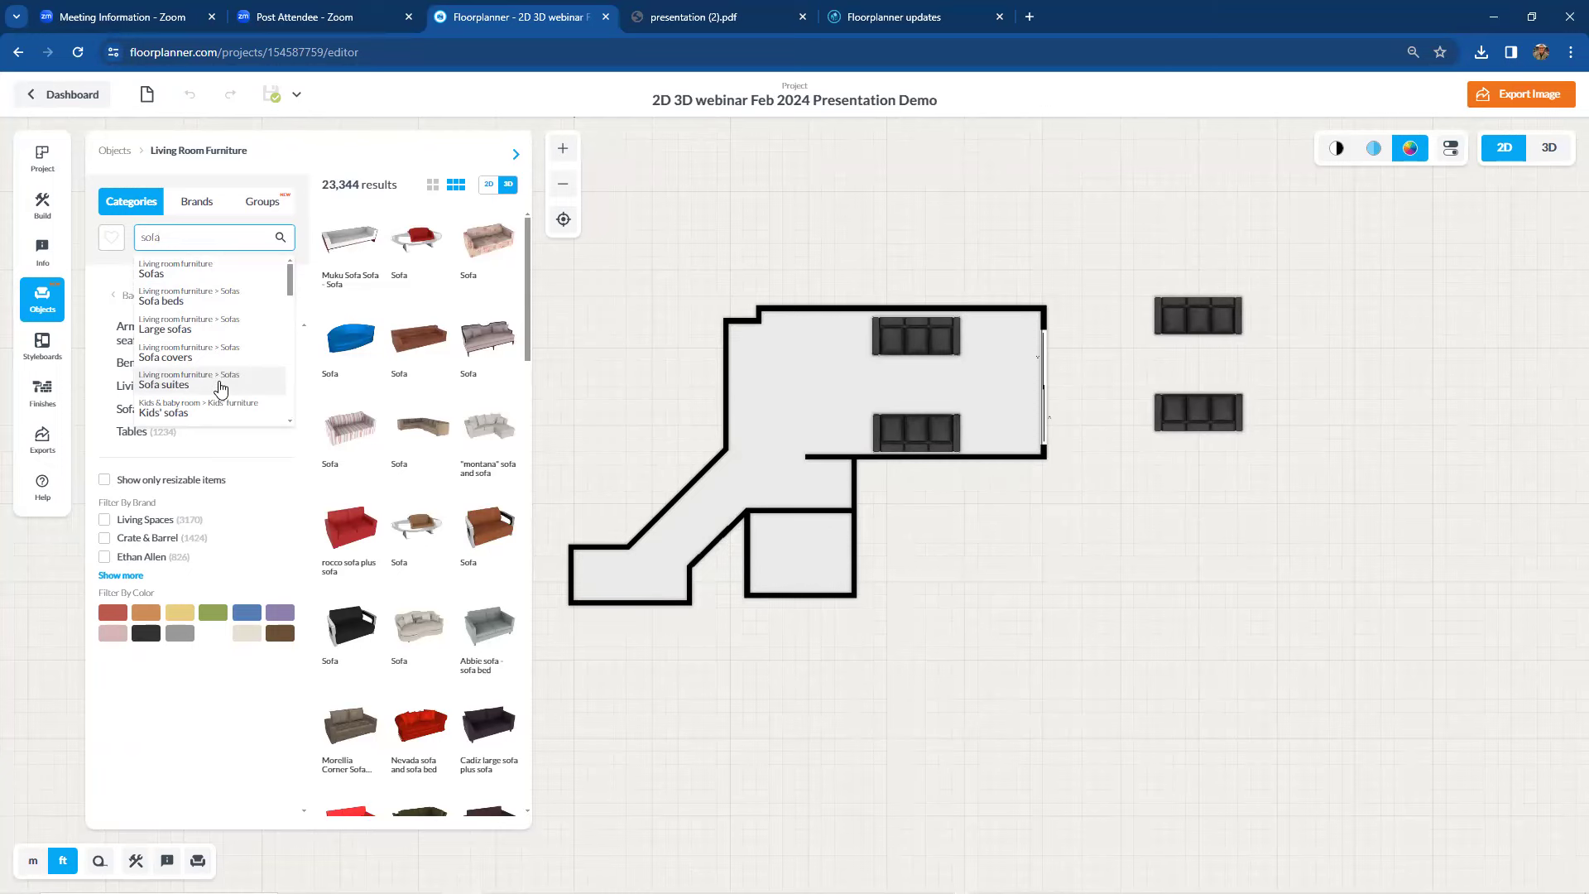
Step: Search for sofa from the object library's Brands view and refine the search to sofa white
{"action": "left_click", "coordinate": [192, 211]}
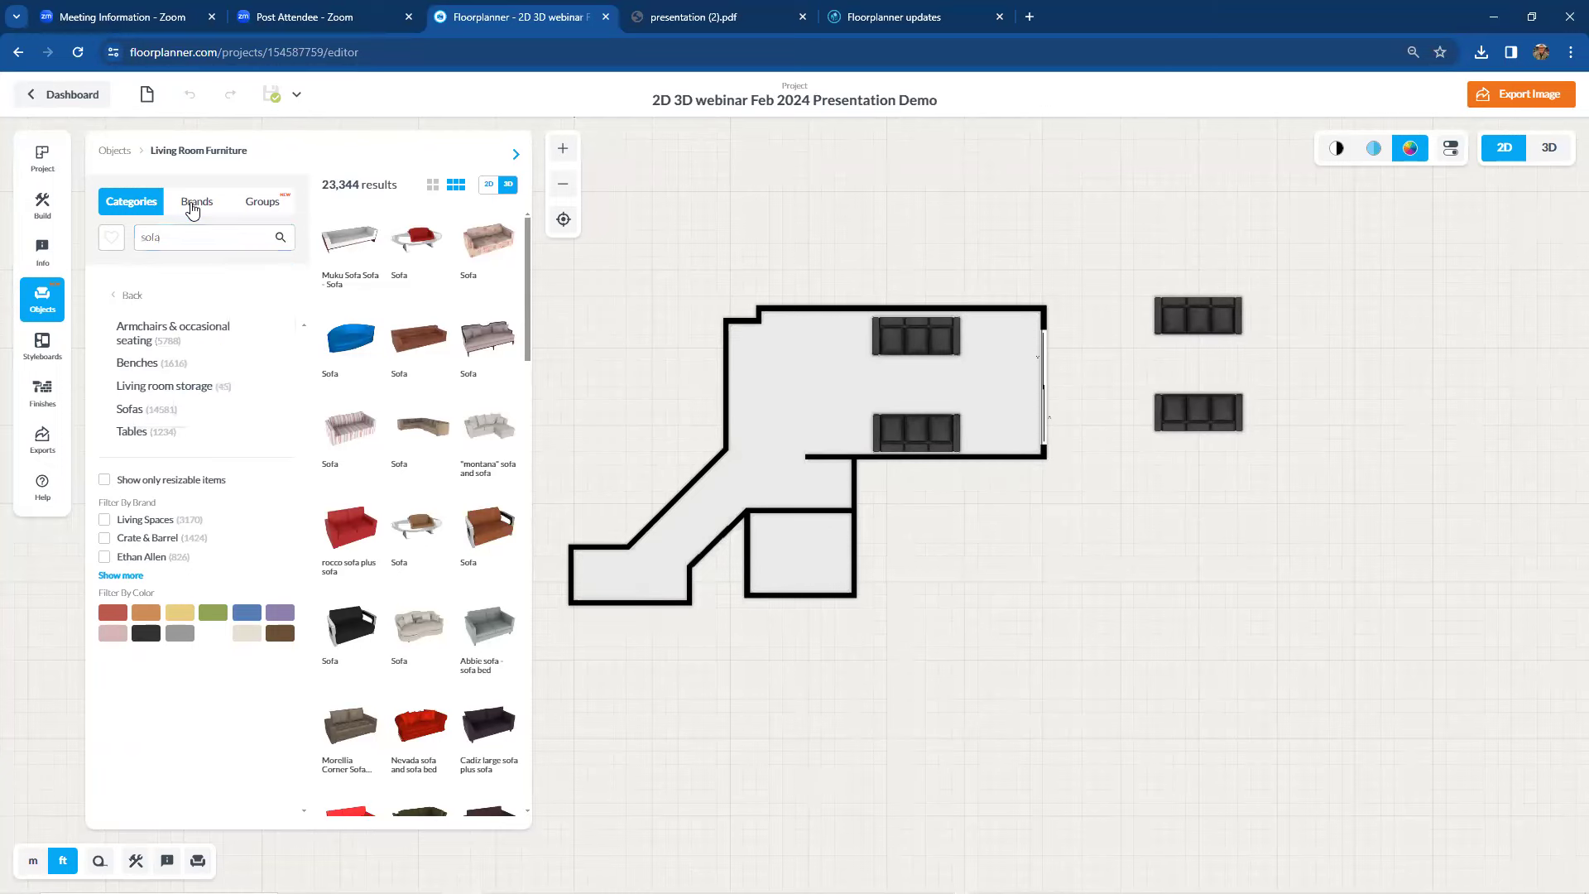
{"action": "left_click", "coordinate": [192, 207]}
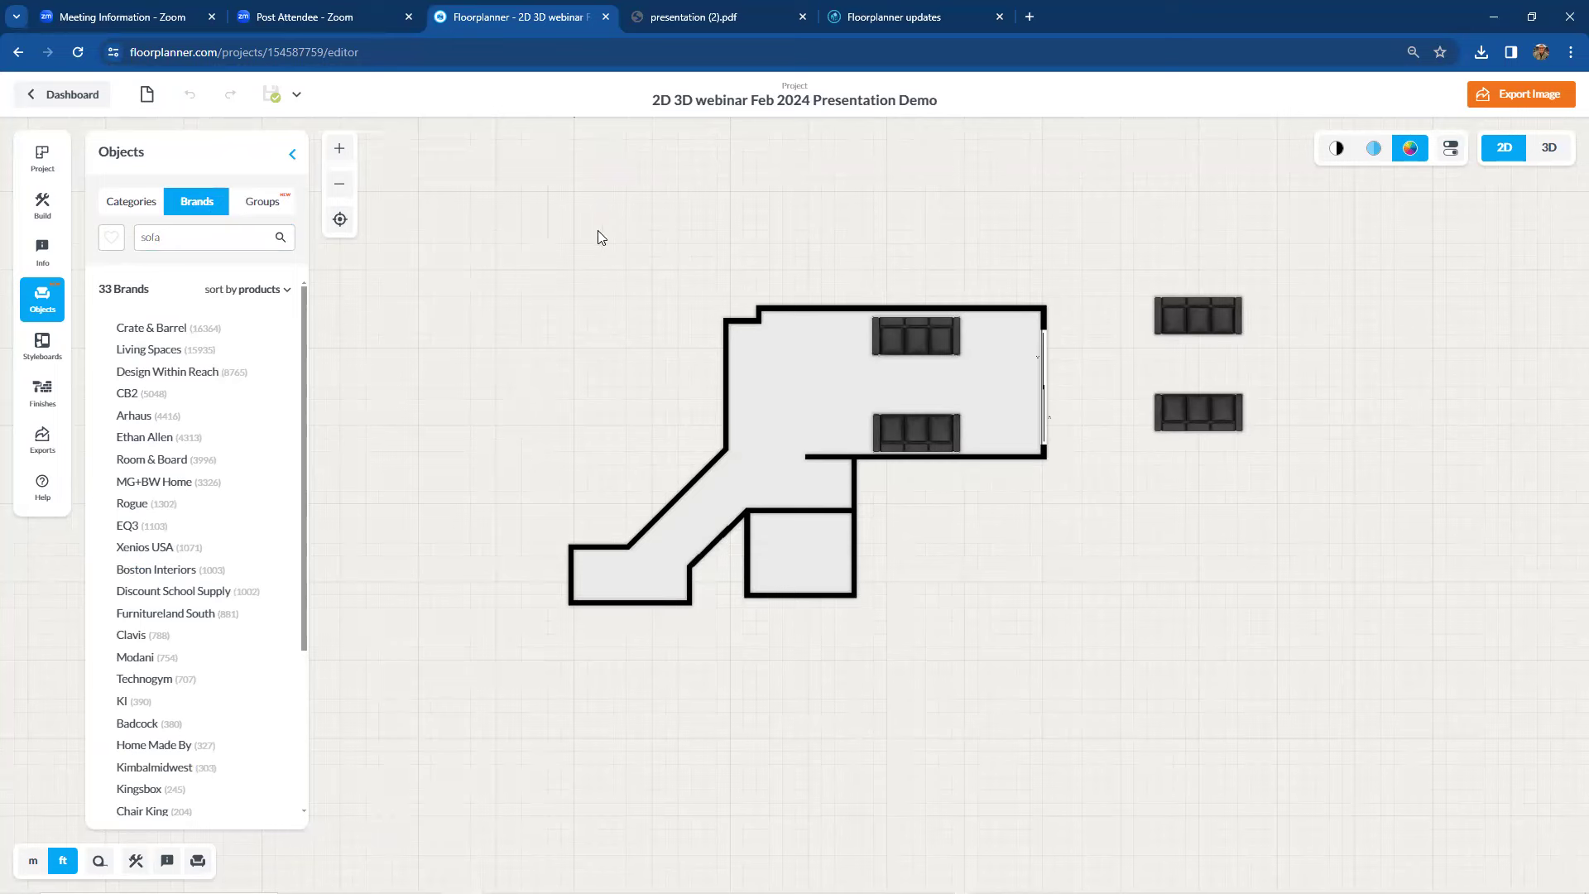
{"action": "left_click", "coordinate": [204, 236]}
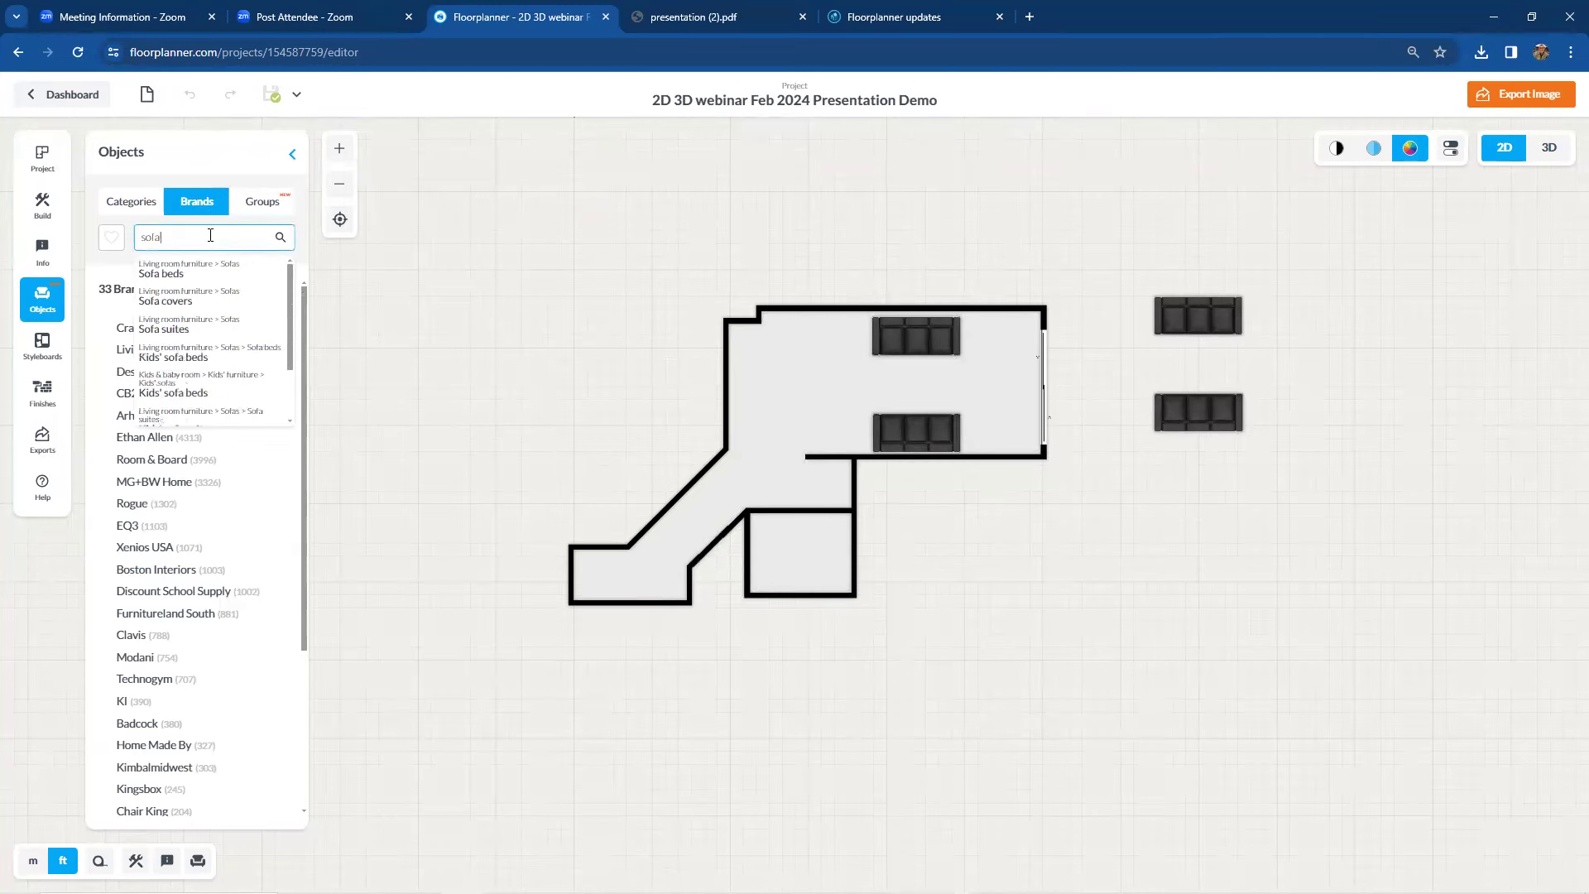
{"action": "key", "text": "Return"}
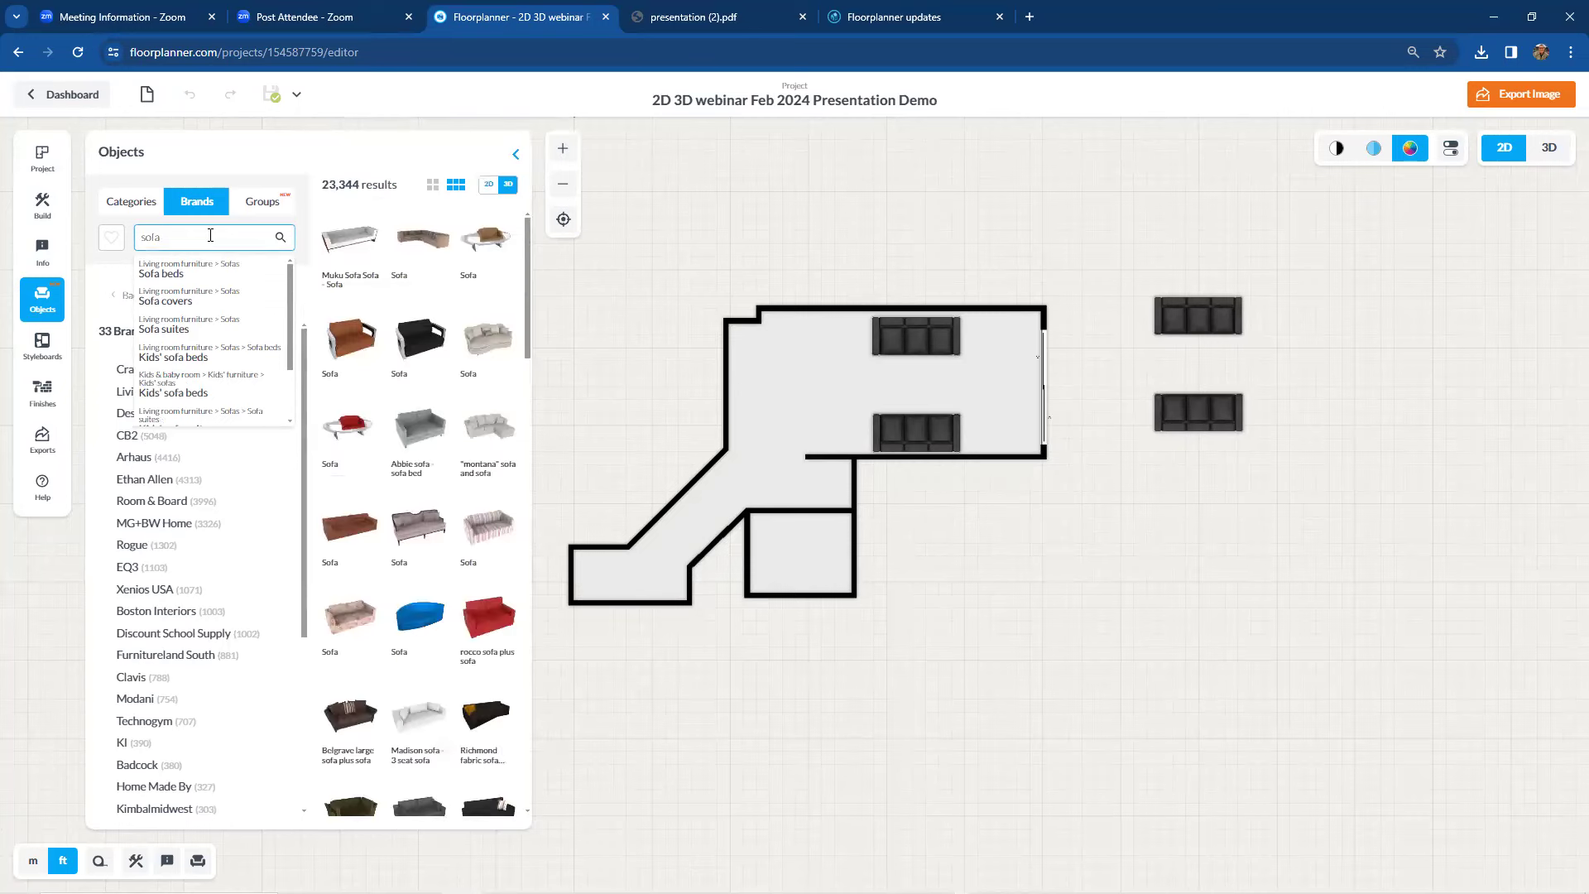
{"action": "type", "text": "white"}
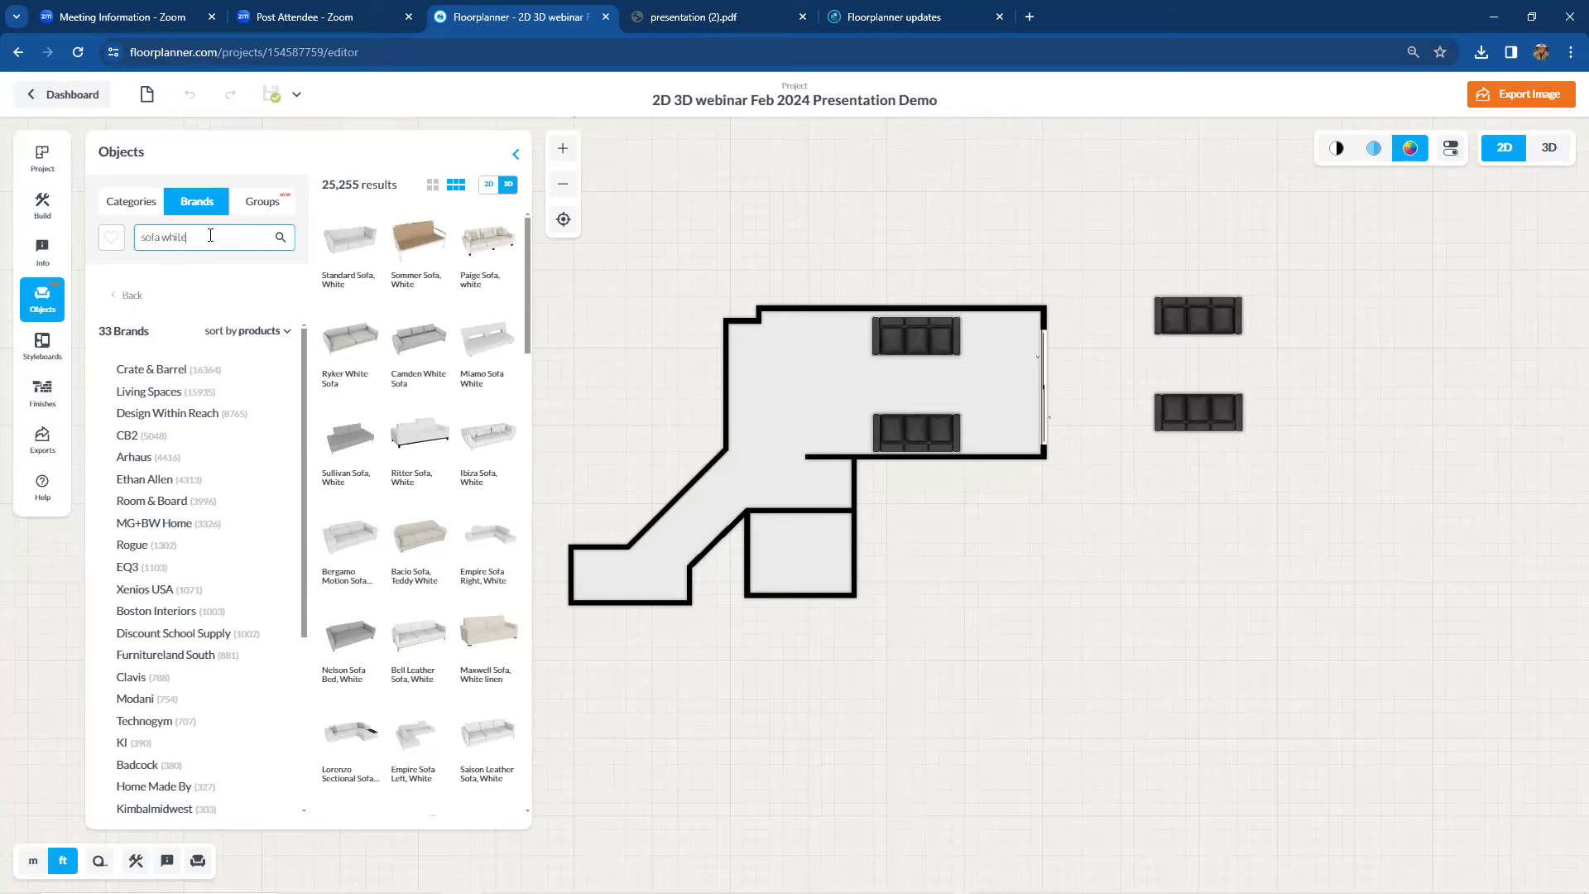
Step: Check the Floorplanner updates page again and browse the free training webinars on the Floorplanner dashboard
{"action": "left_click", "coordinate": [889, 24]}
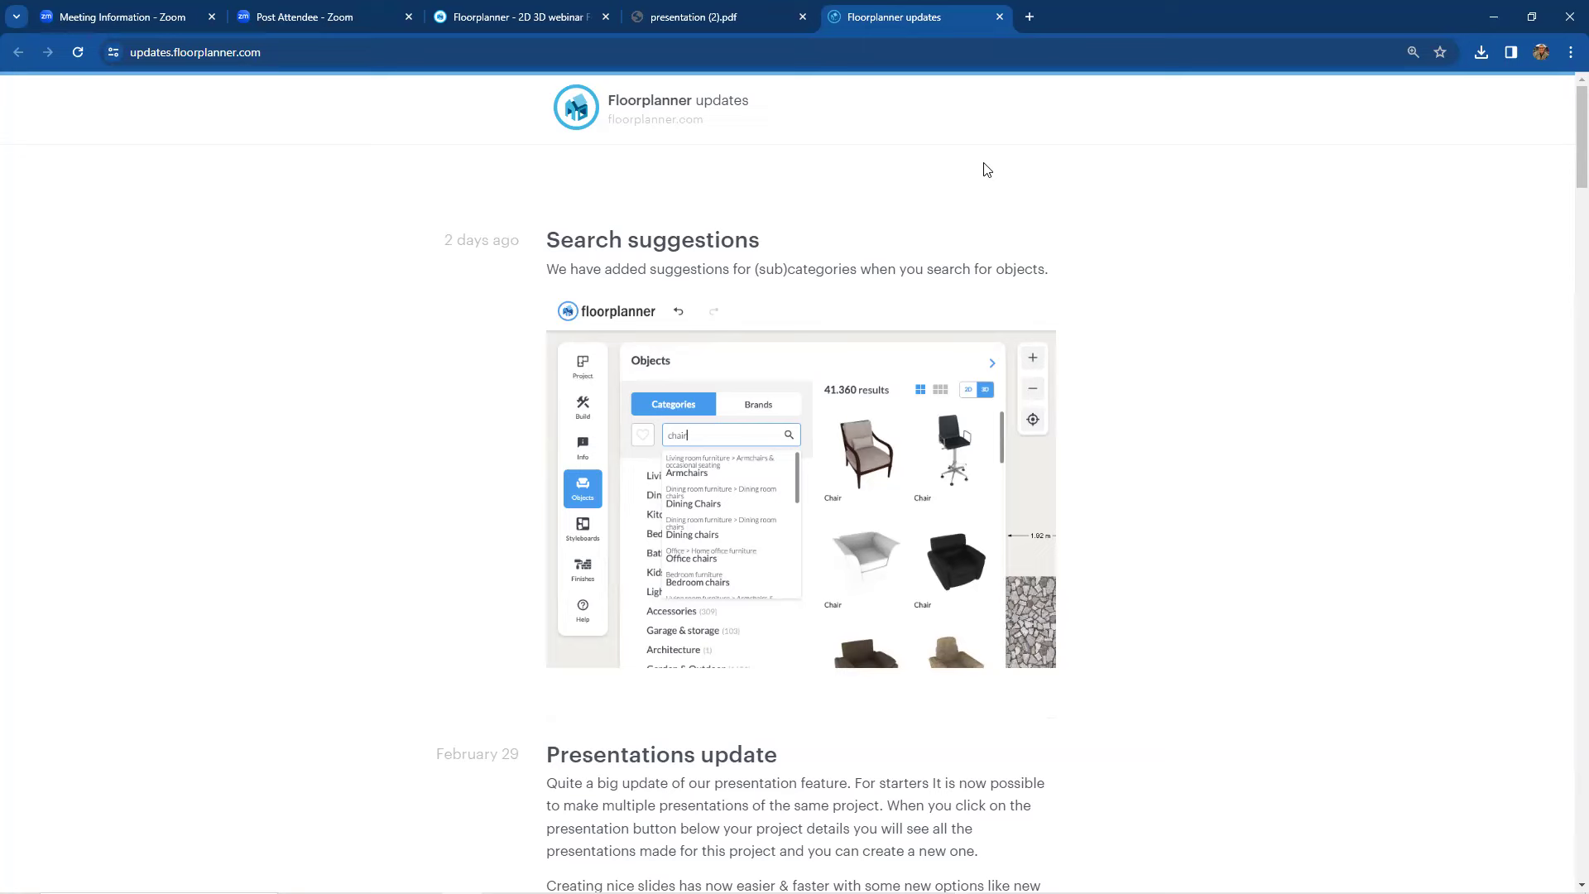
{"action": "left_click", "coordinate": [549, 20]}
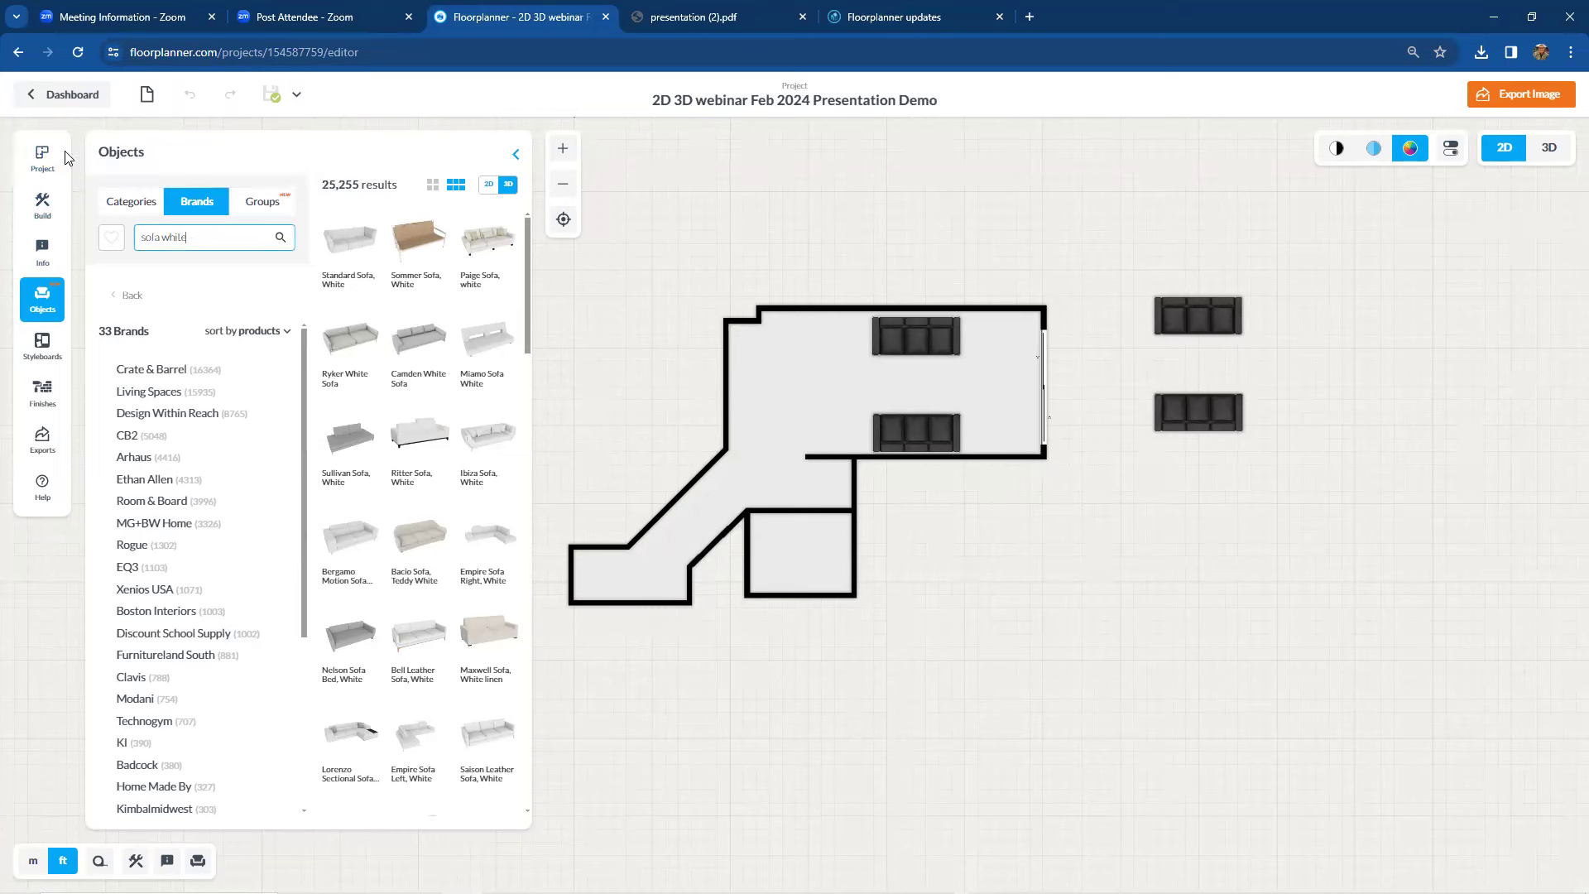
{"action": "left_click", "coordinate": [68, 101]}
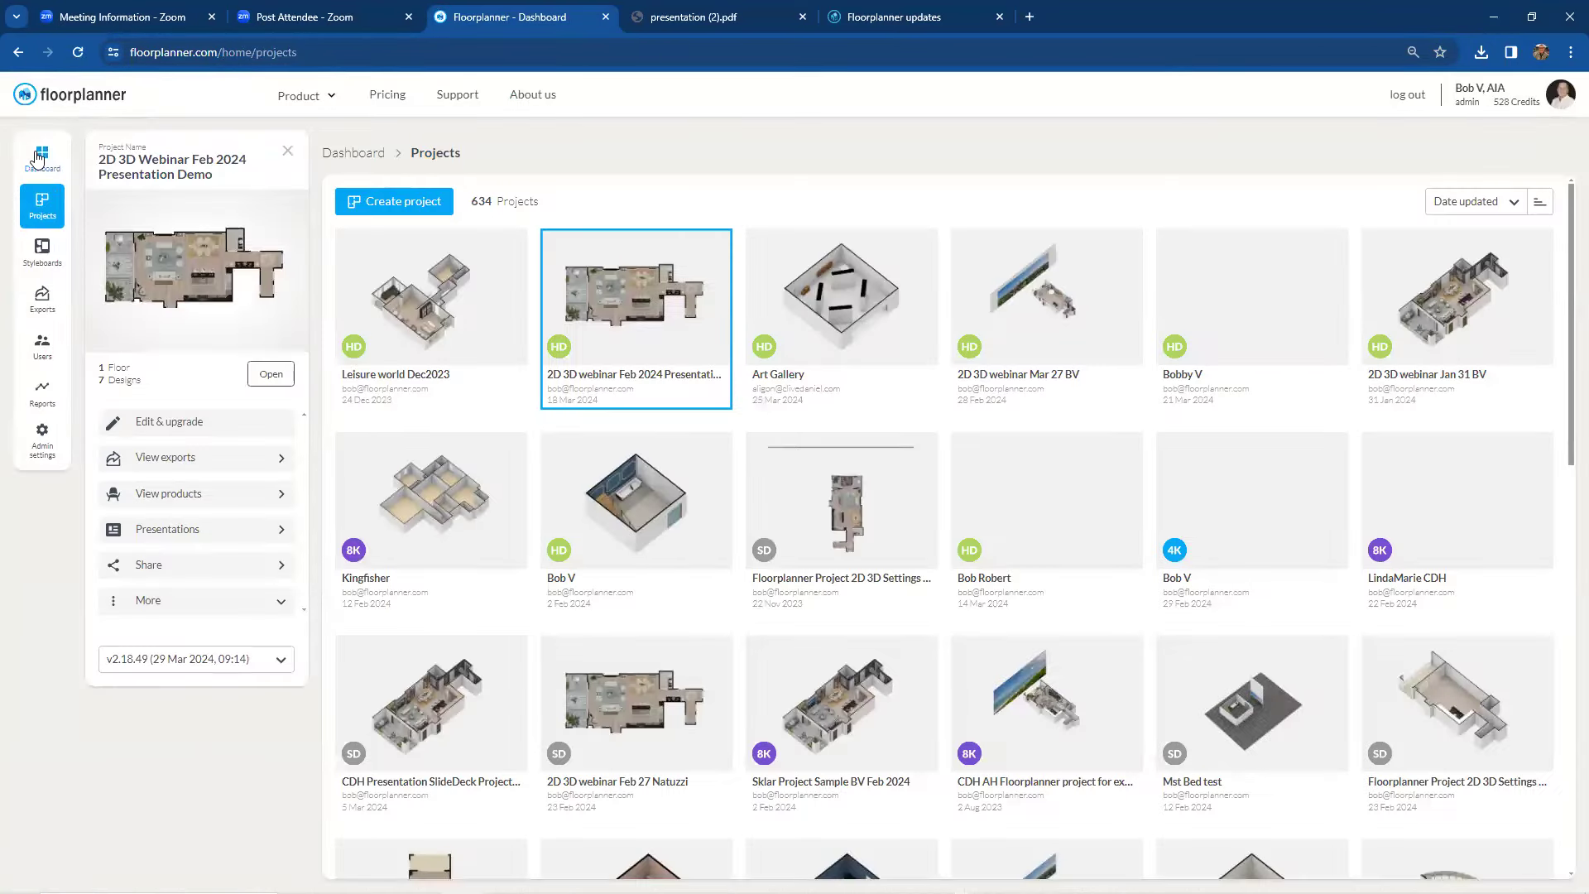
{"action": "left_click", "coordinate": [38, 157]}
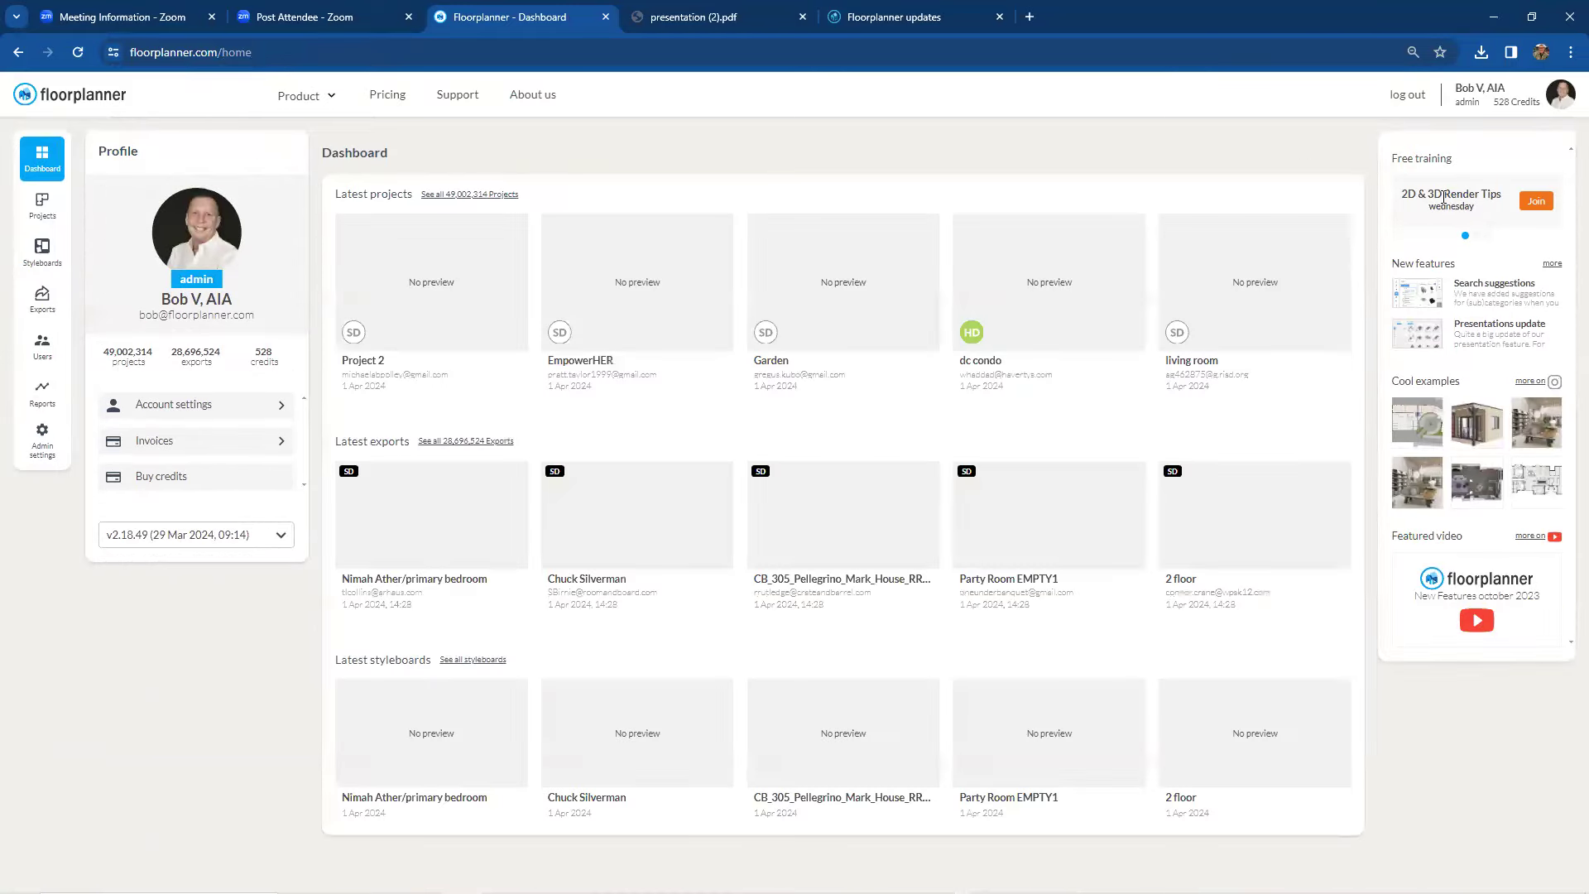
{"action": "left_click", "coordinate": [1476, 237]}
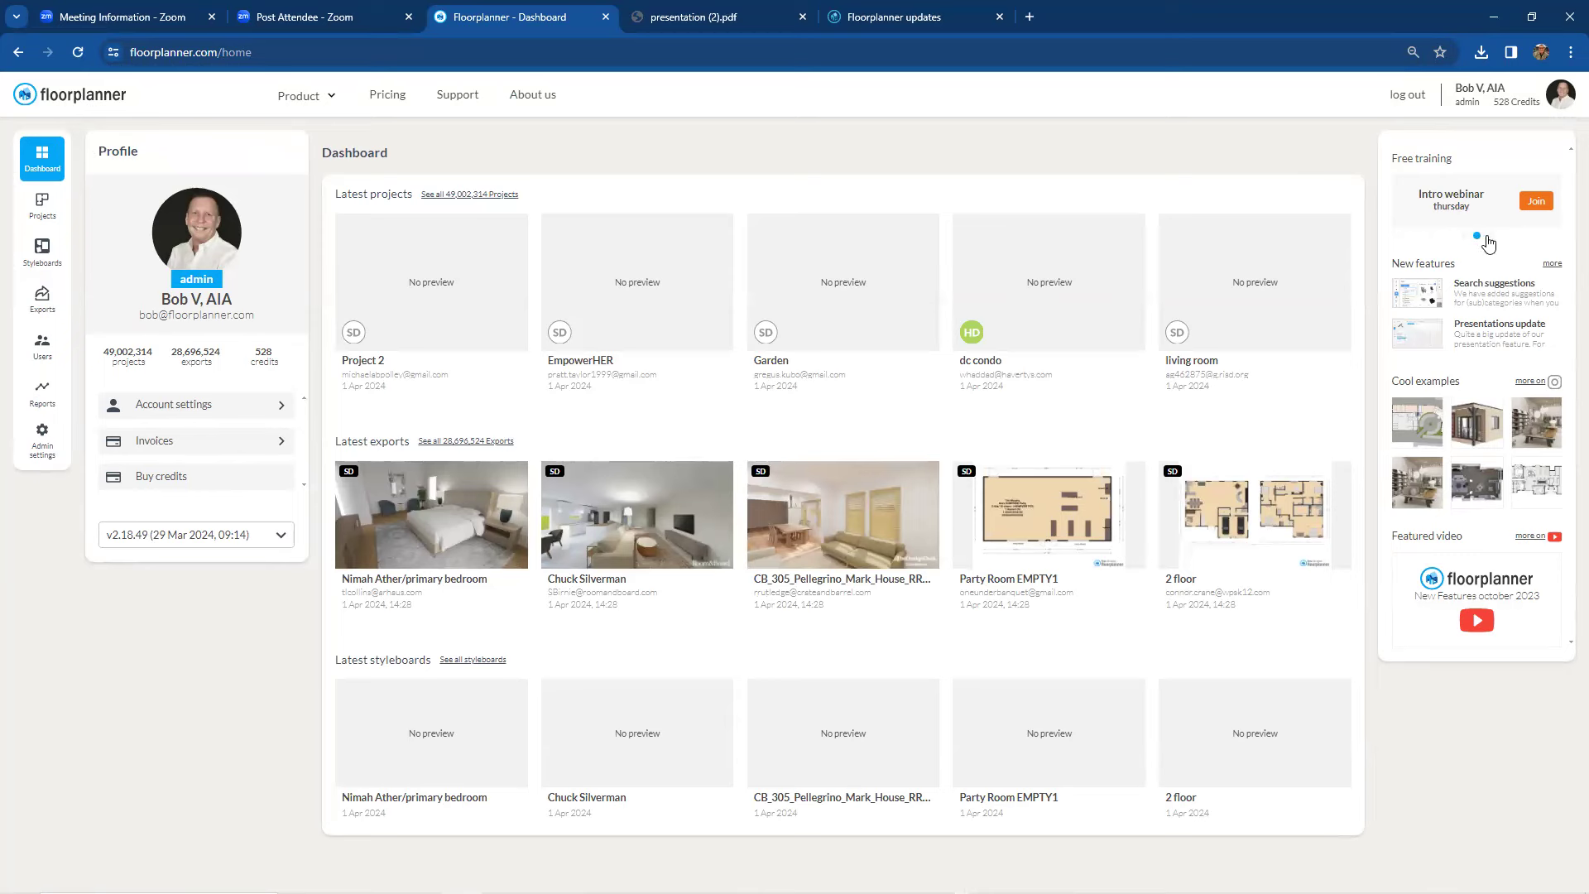
{"action": "left_click", "coordinate": [1488, 237]}
Step: Open floorplanner.com in a new browser tab and go to its Support page
{"action": "left_click", "coordinate": [1032, 26]}
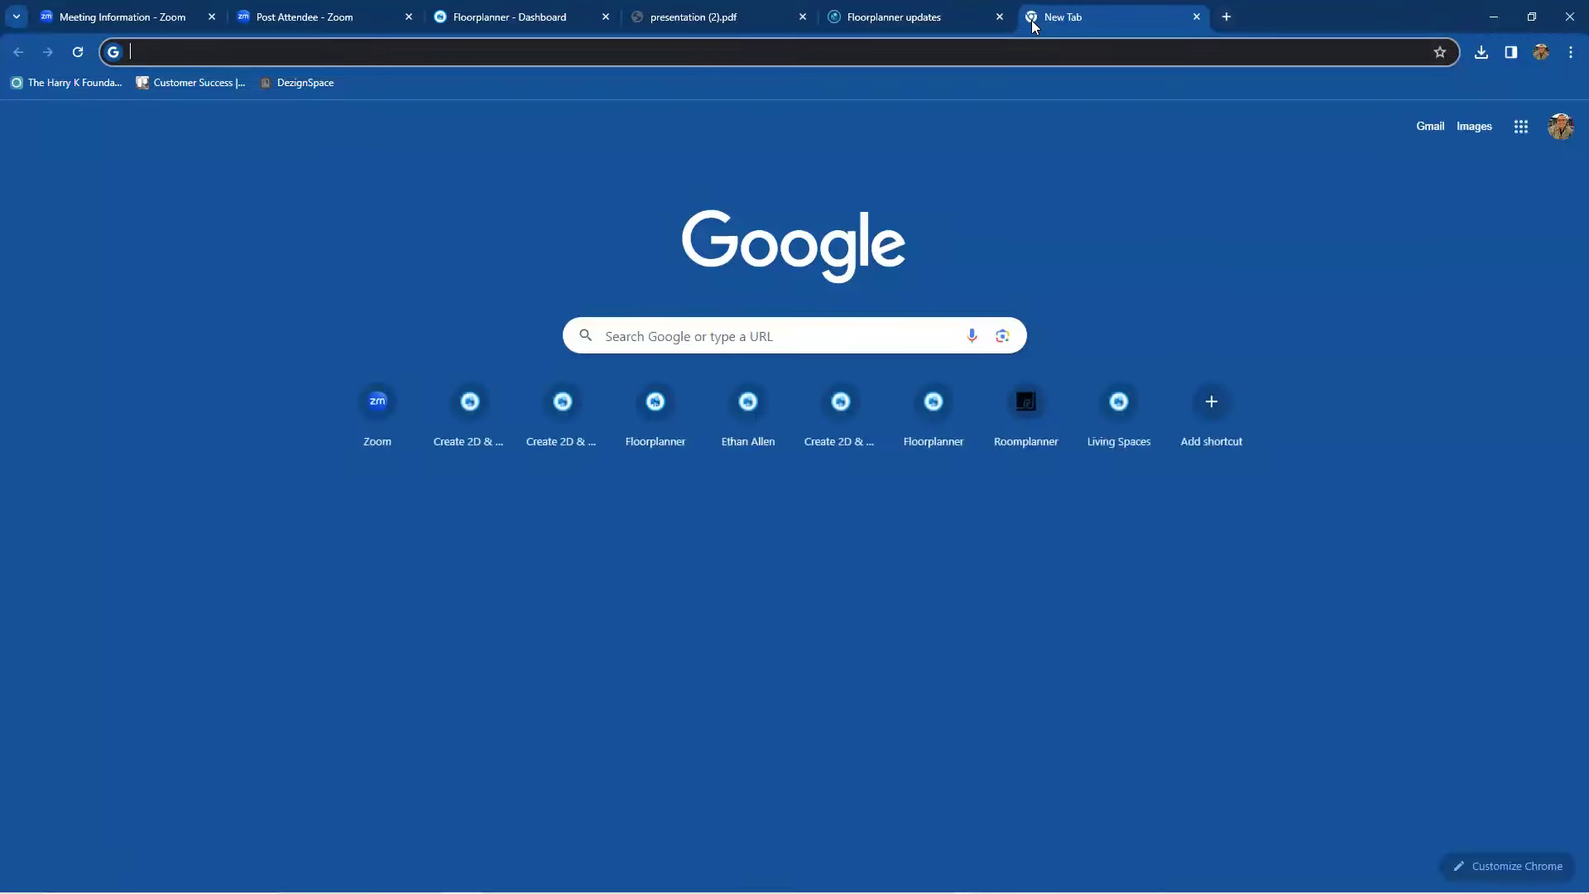
{"action": "type", "text": "floorpla"}
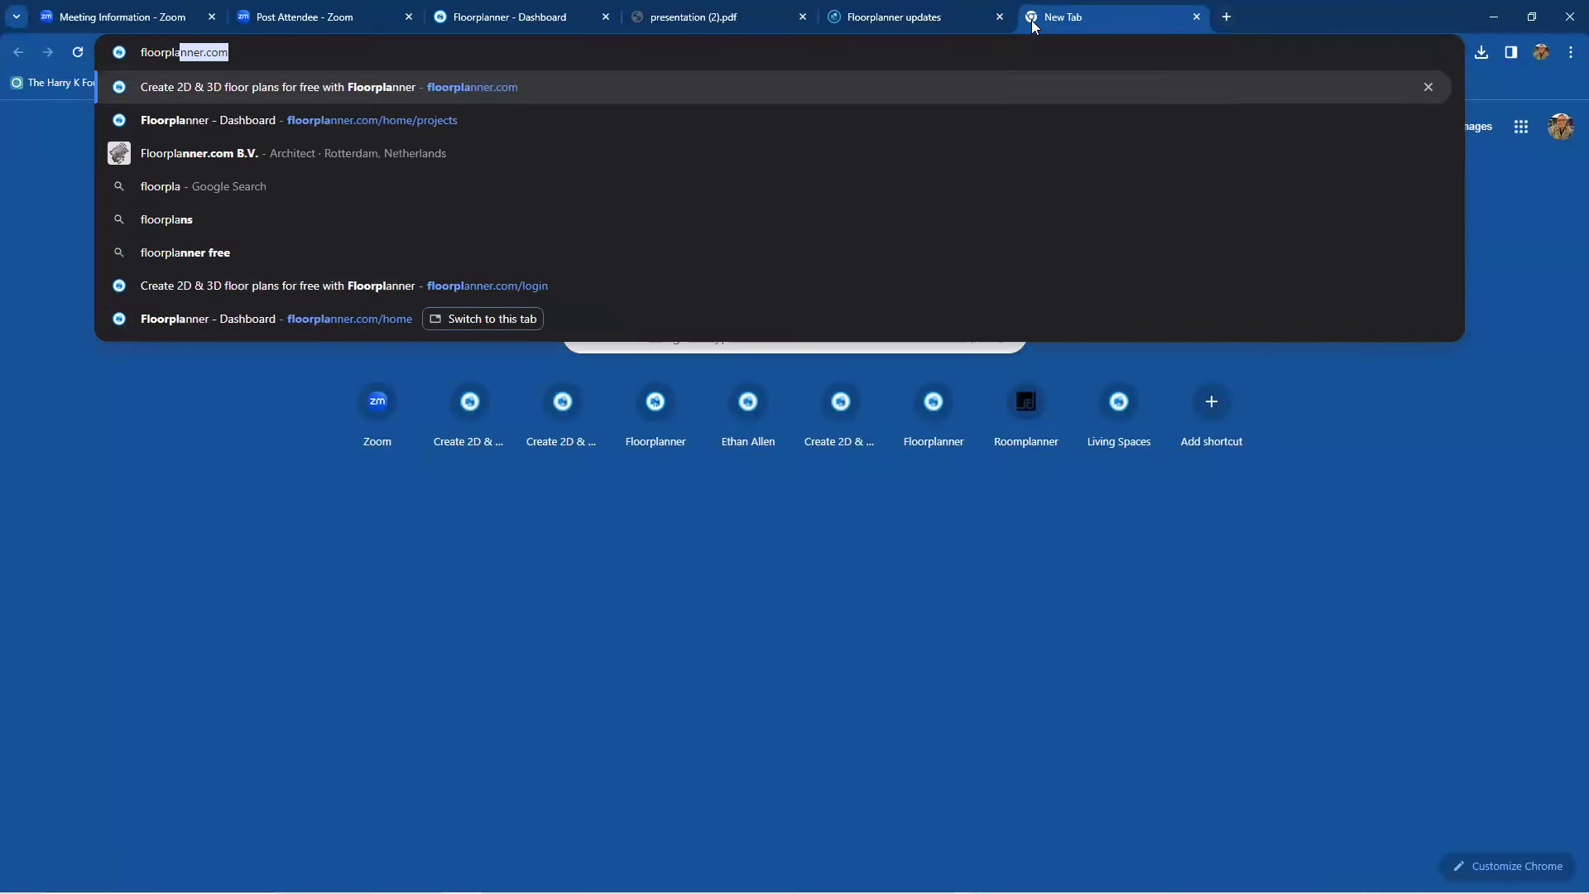
{"action": "type", "text": "nner.com"}
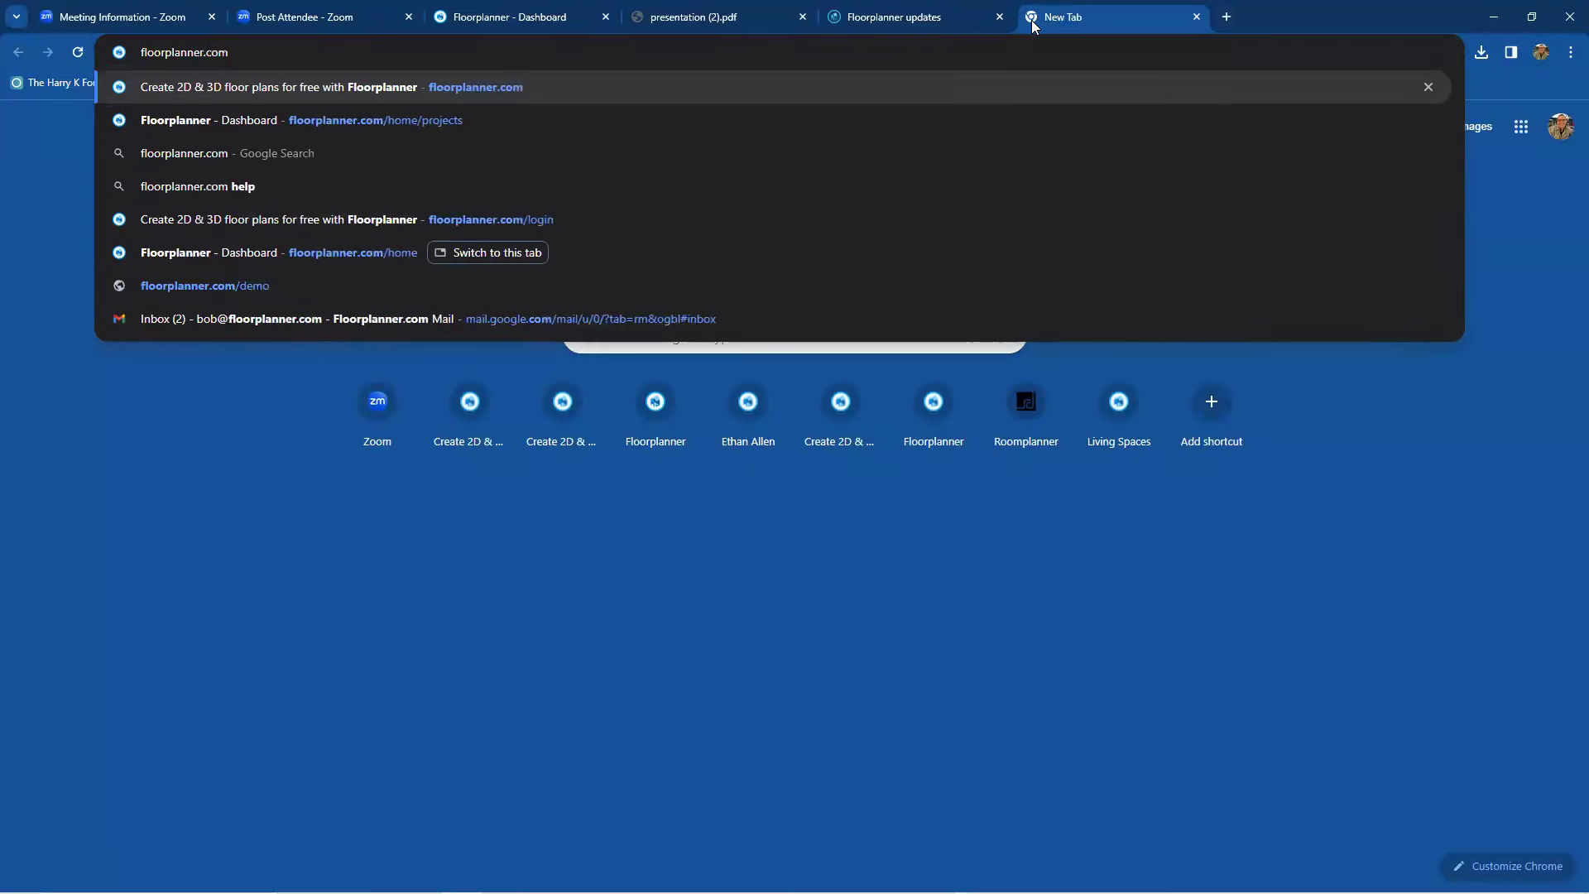
{"action": "key", "text": "Return"}
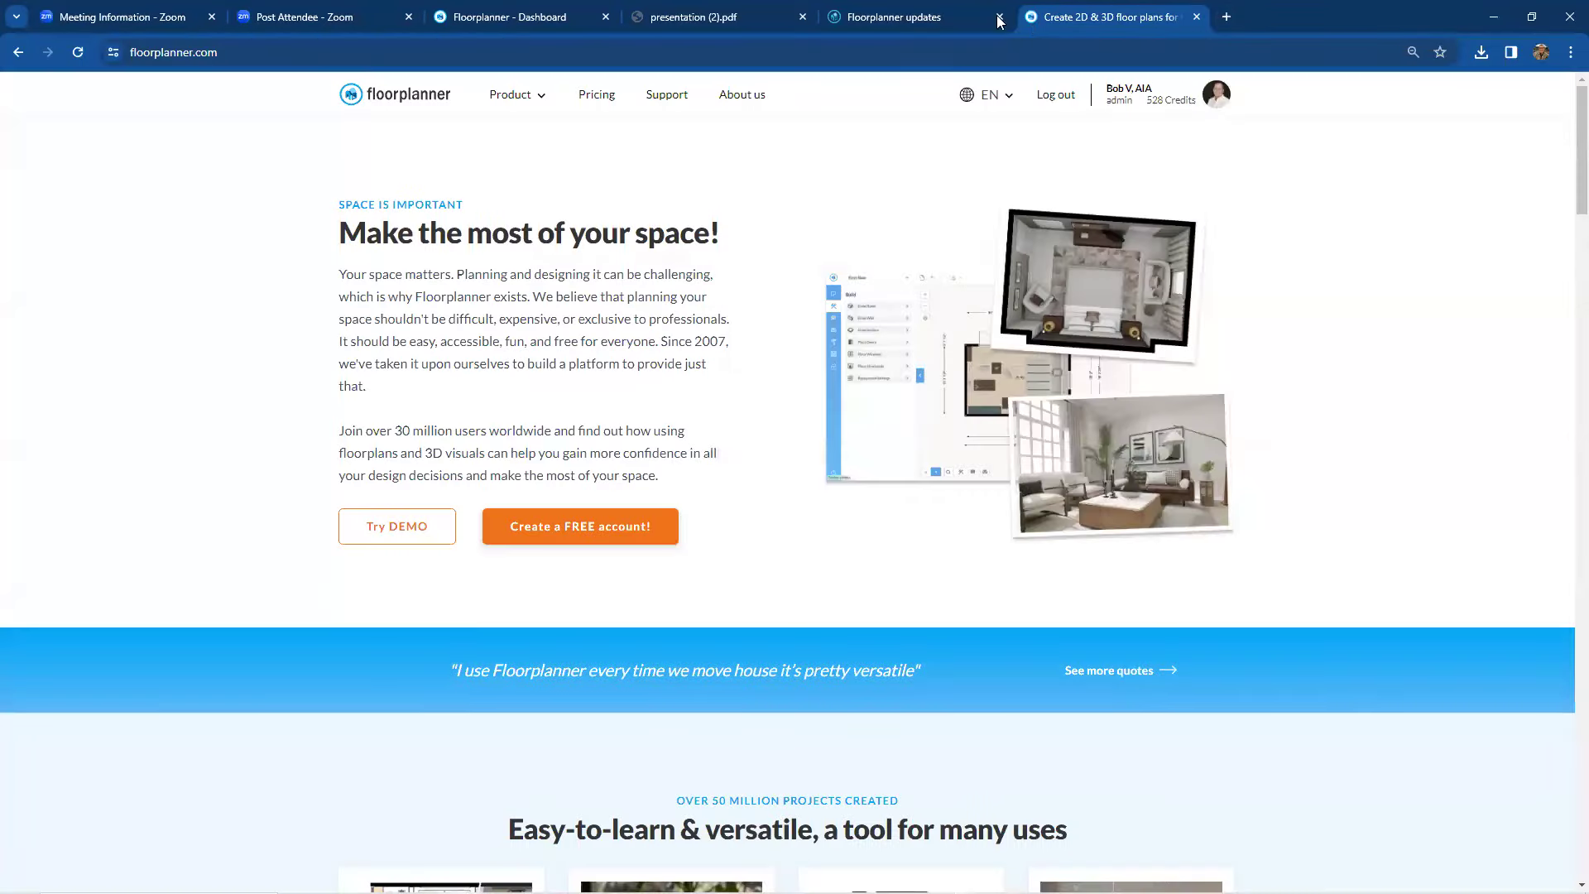
{"action": "left_click", "coordinate": [676, 103]}
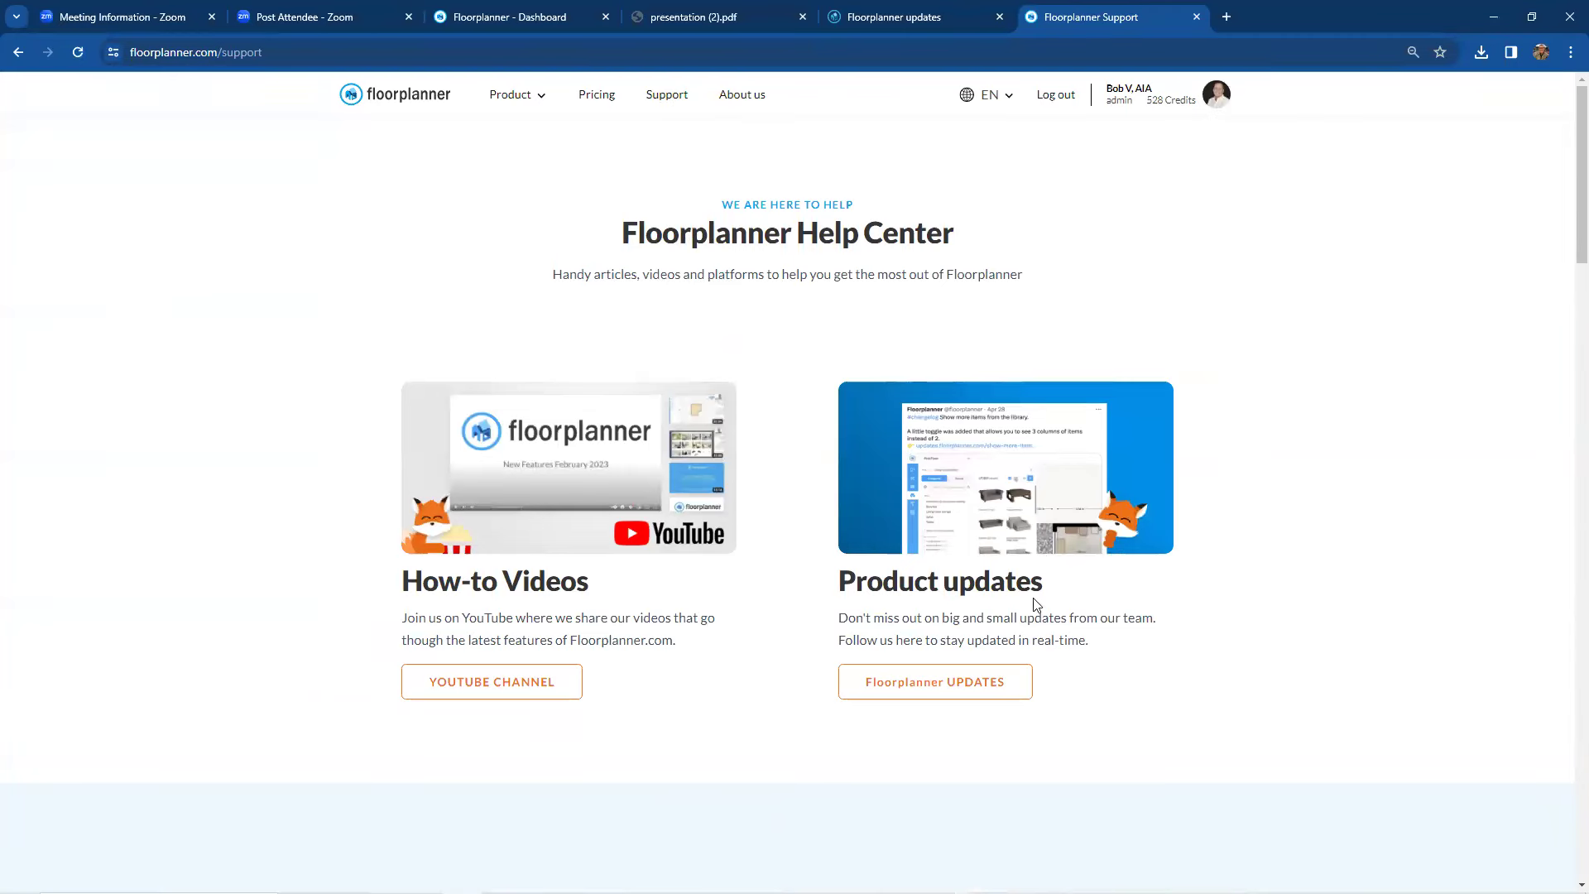
Step: Look through the Help Center's manual, weekly webinars, contact form and FAQ sections, and return to the page's beginning
{"action": "scroll", "coordinate": [1047, 592], "scroll_direction": "down", "scroll_amount": 5}
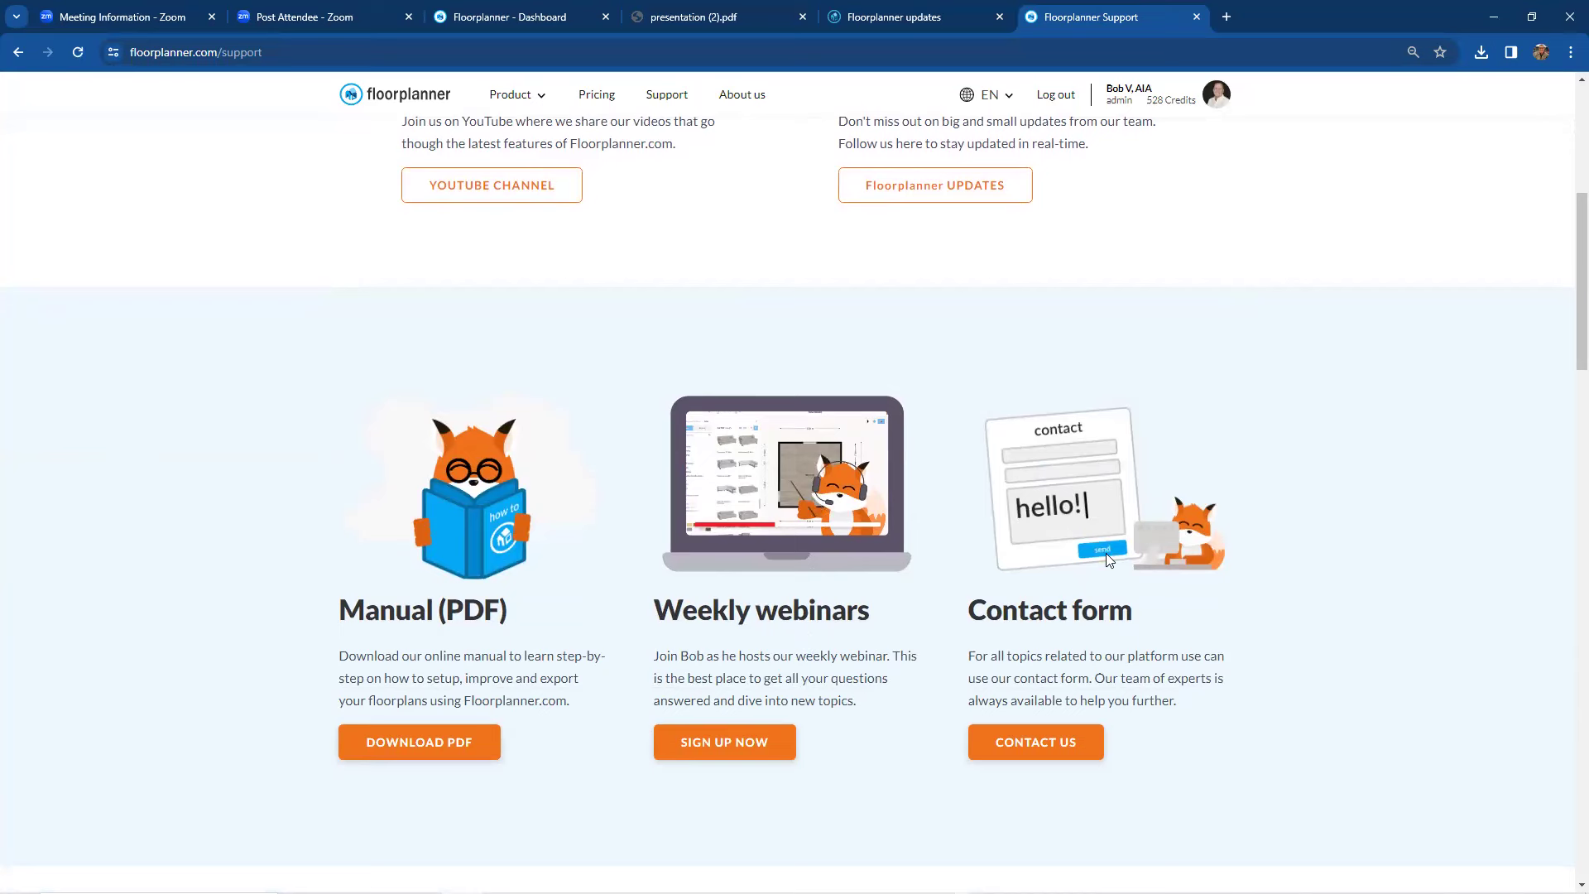
{"action": "scroll", "coordinate": [1108, 642], "scroll_direction": "down", "scroll_amount": 1}
{"action": "scroll", "coordinate": [1108, 641], "scroll_direction": "down", "scroll_amount": 4}
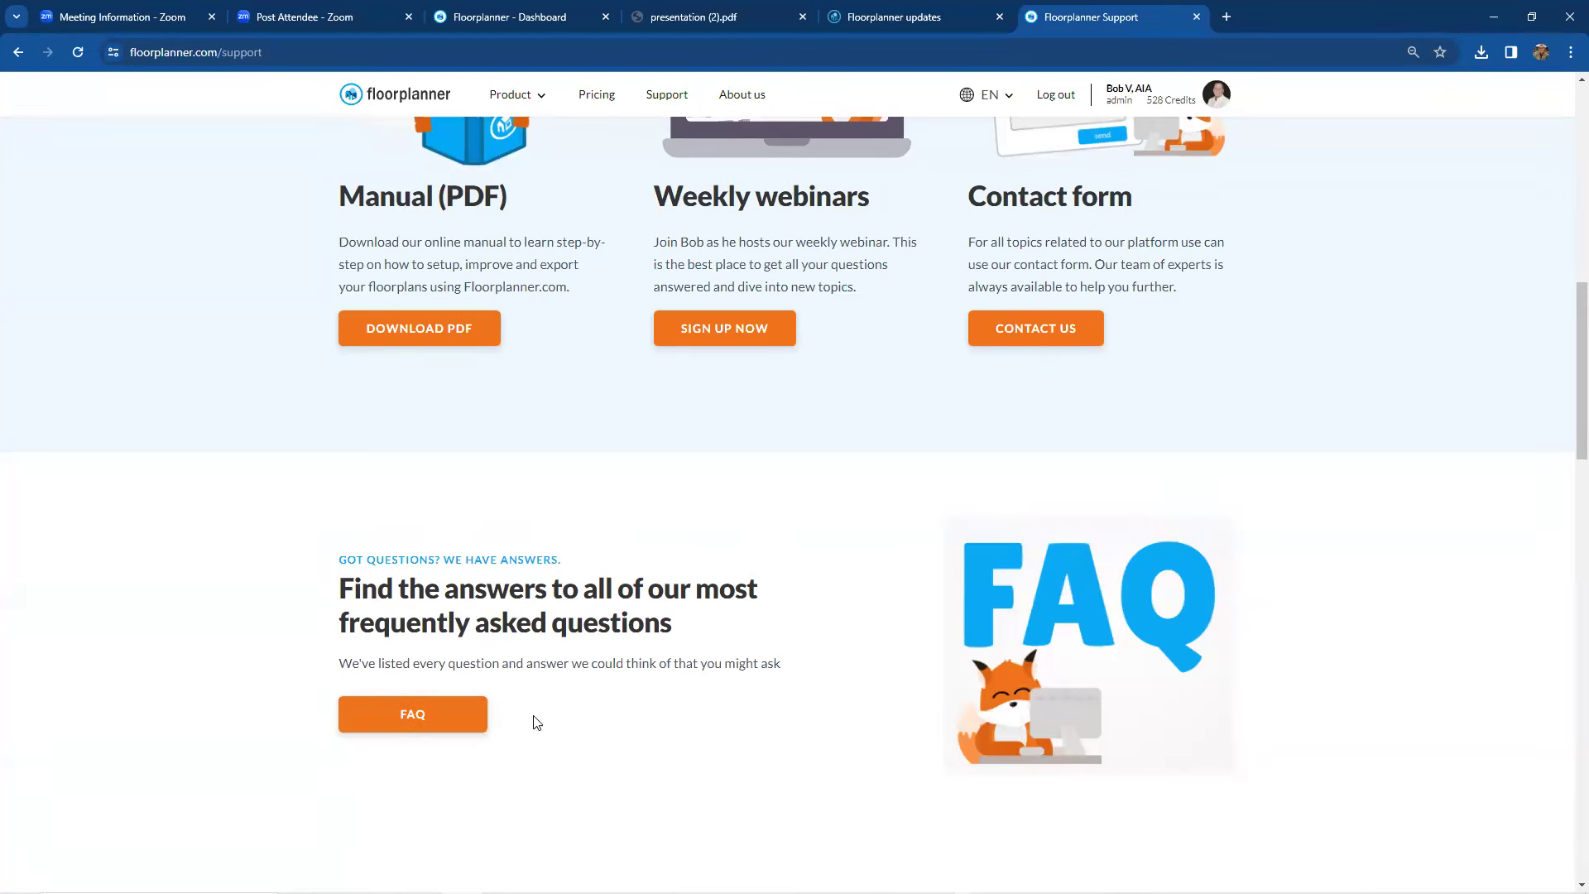
{"action": "scroll", "coordinate": [546, 721], "scroll_direction": "up", "scroll_amount": 8}
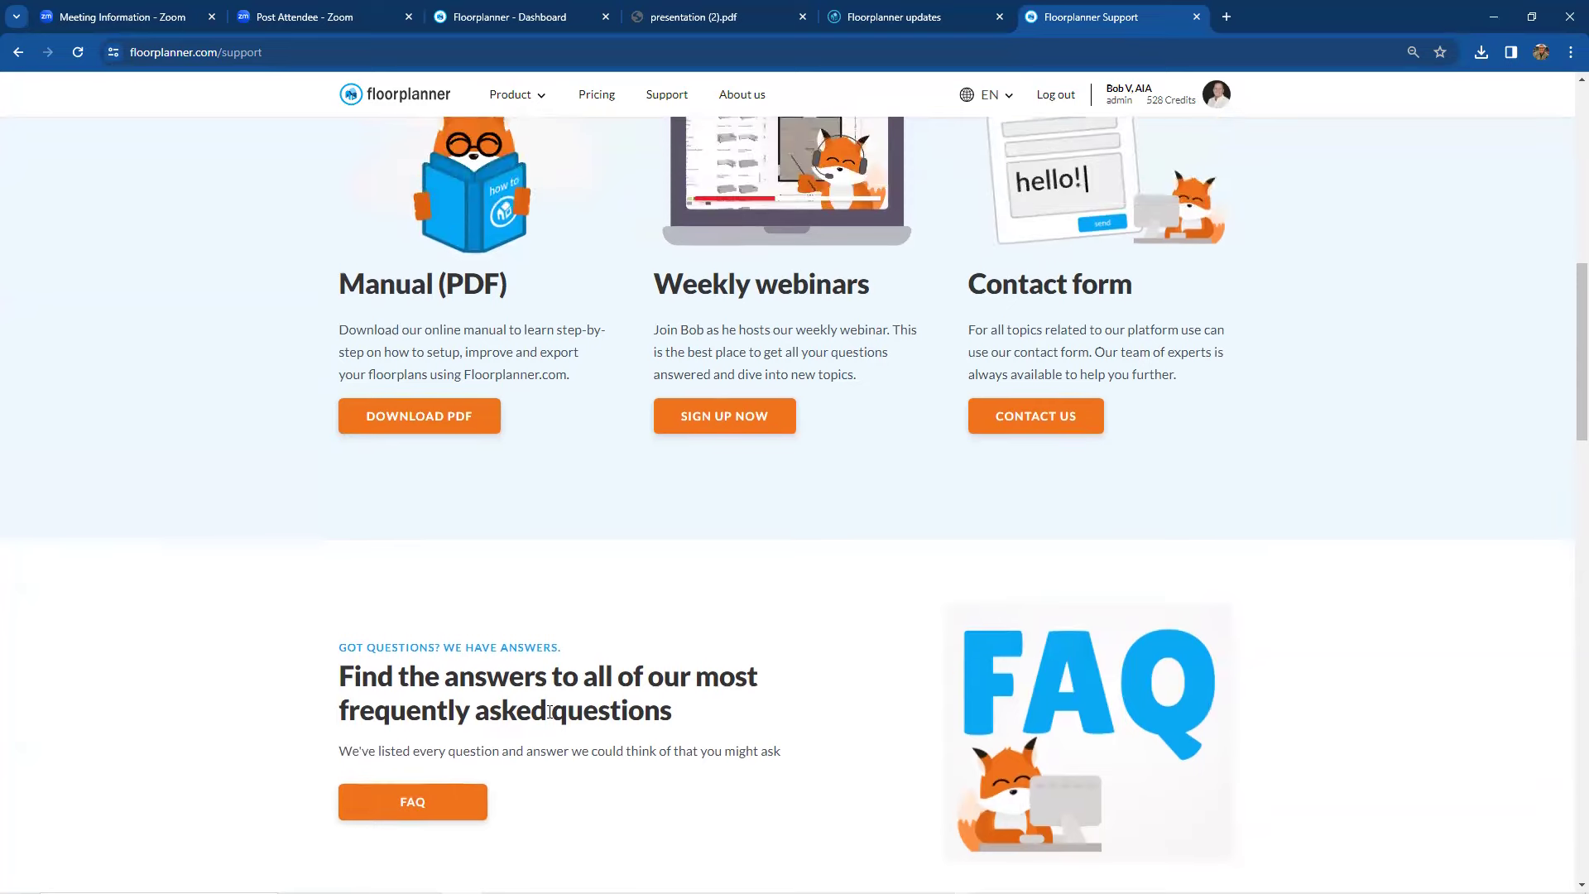
{"action": "scroll", "coordinate": [555, 718], "scroll_direction": "up", "scroll_amount": 2}
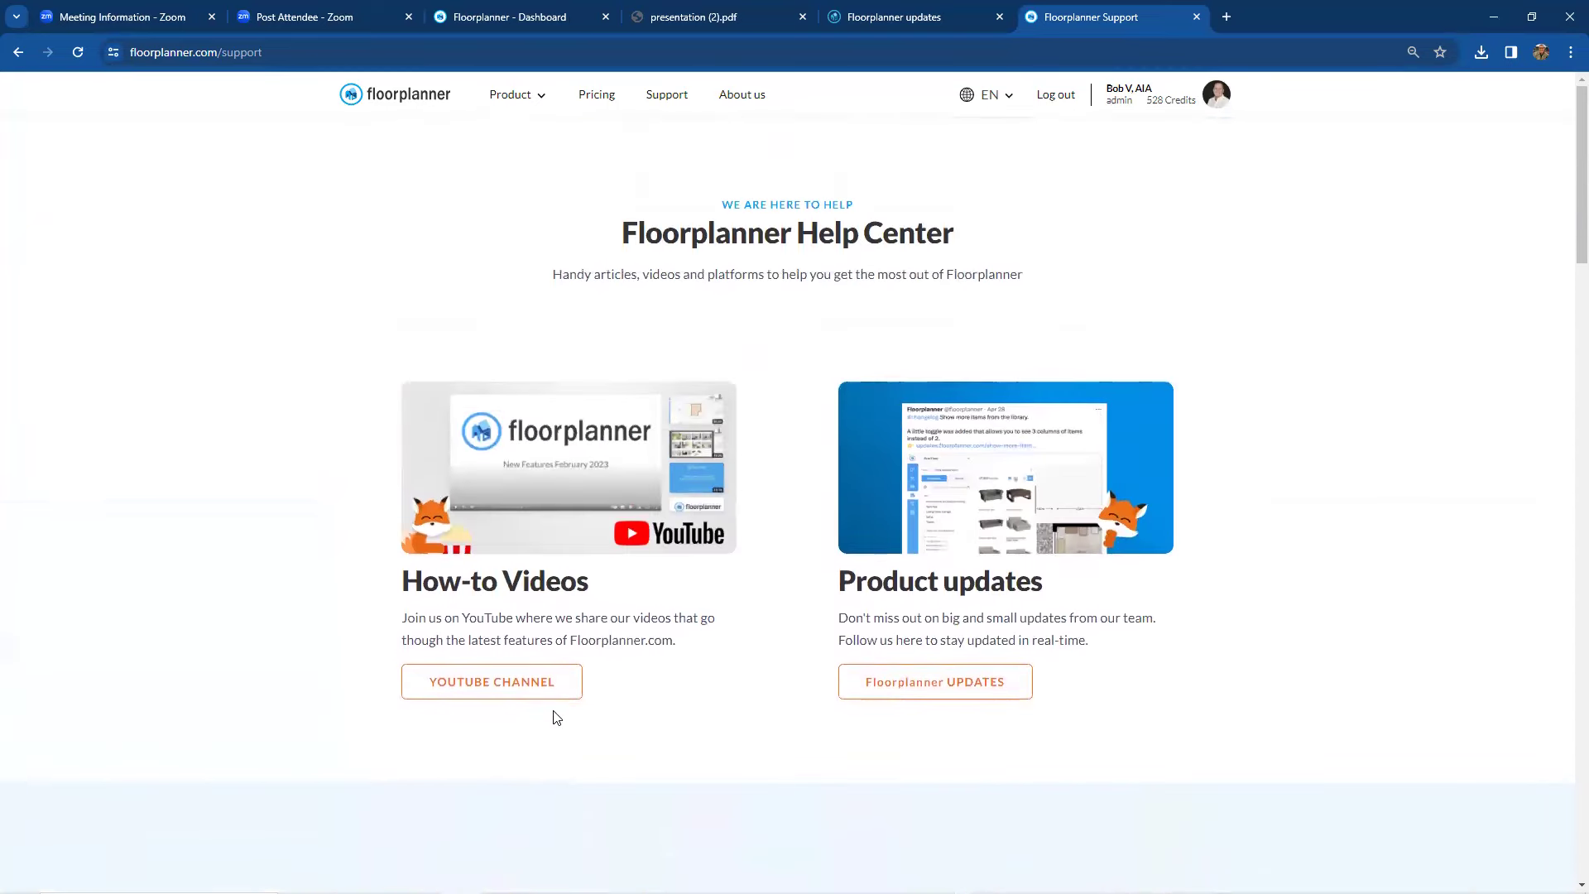